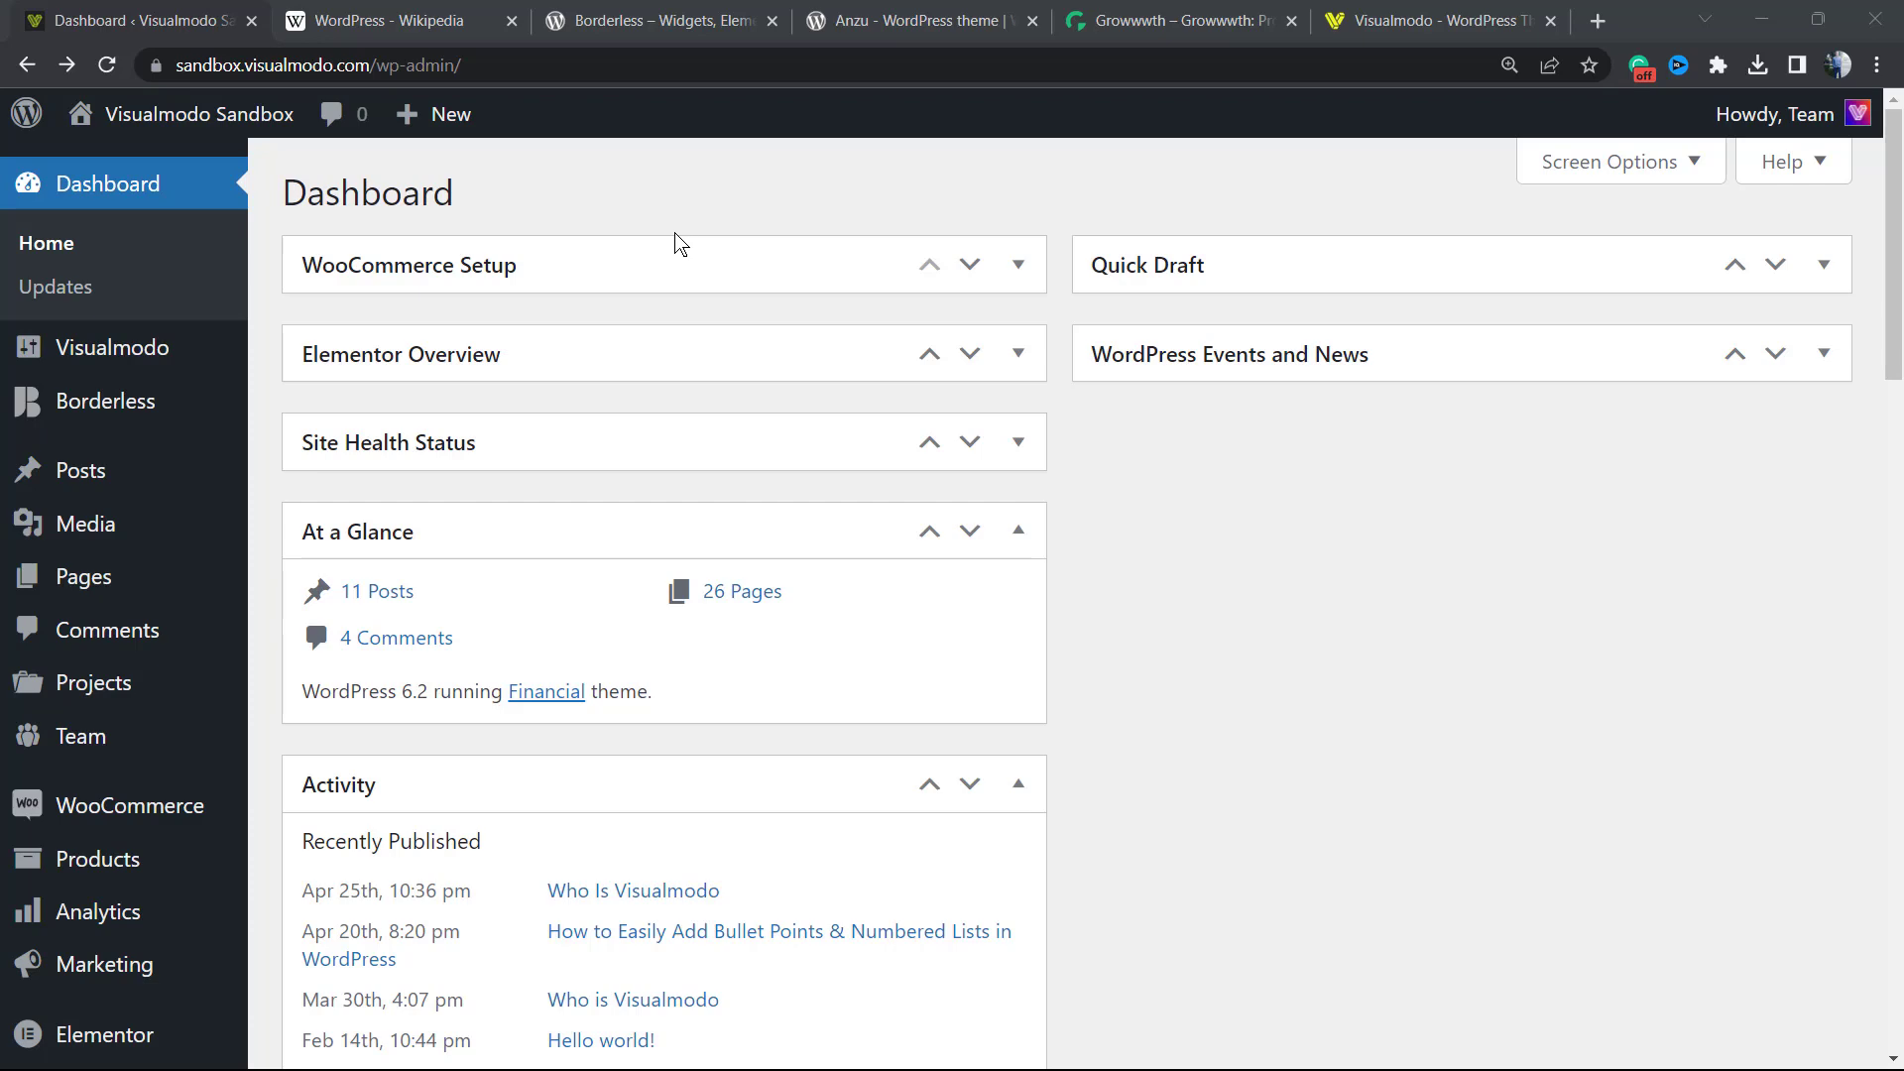
Step: Skim the Wikipedia WordPress article's contents, then return to the Visualmodo Sandbox dashboard
click(406, 14)
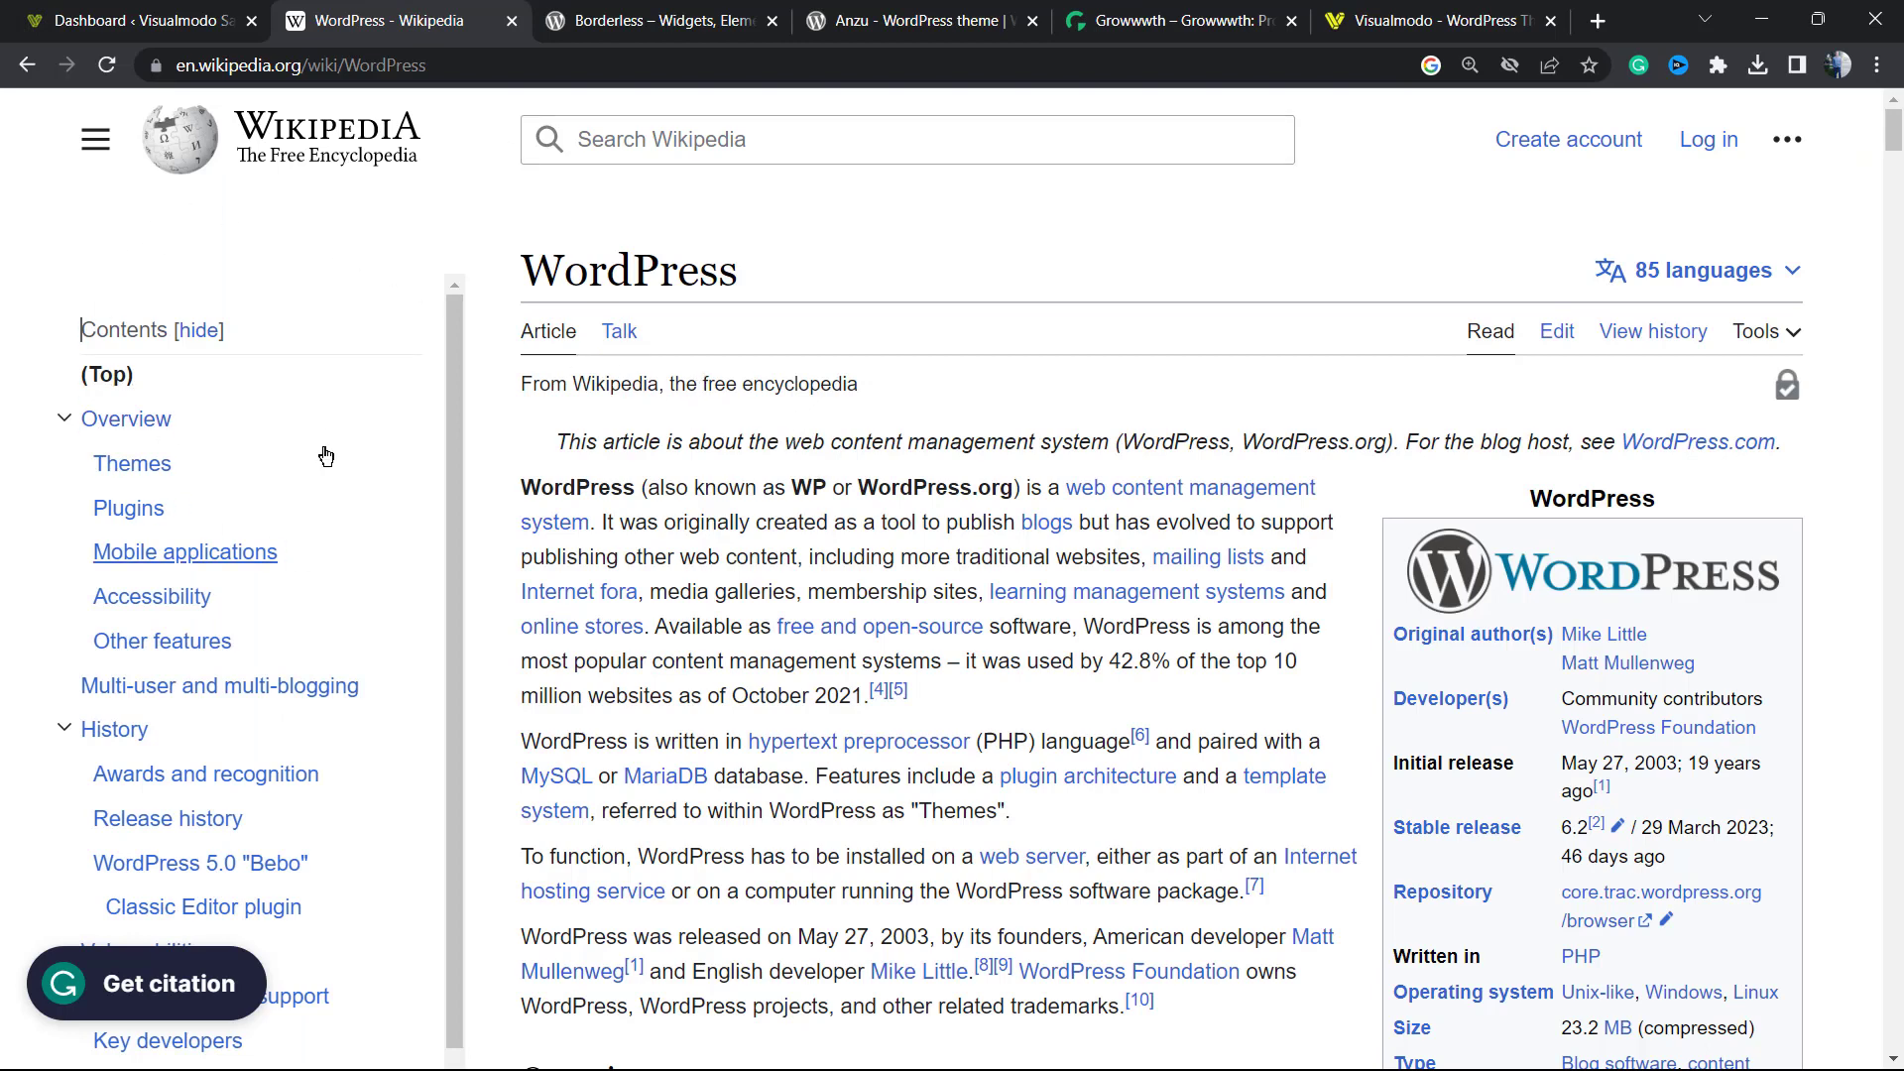
scroll(347, 467, down, 2)
scroll(348, 476, up, 2)
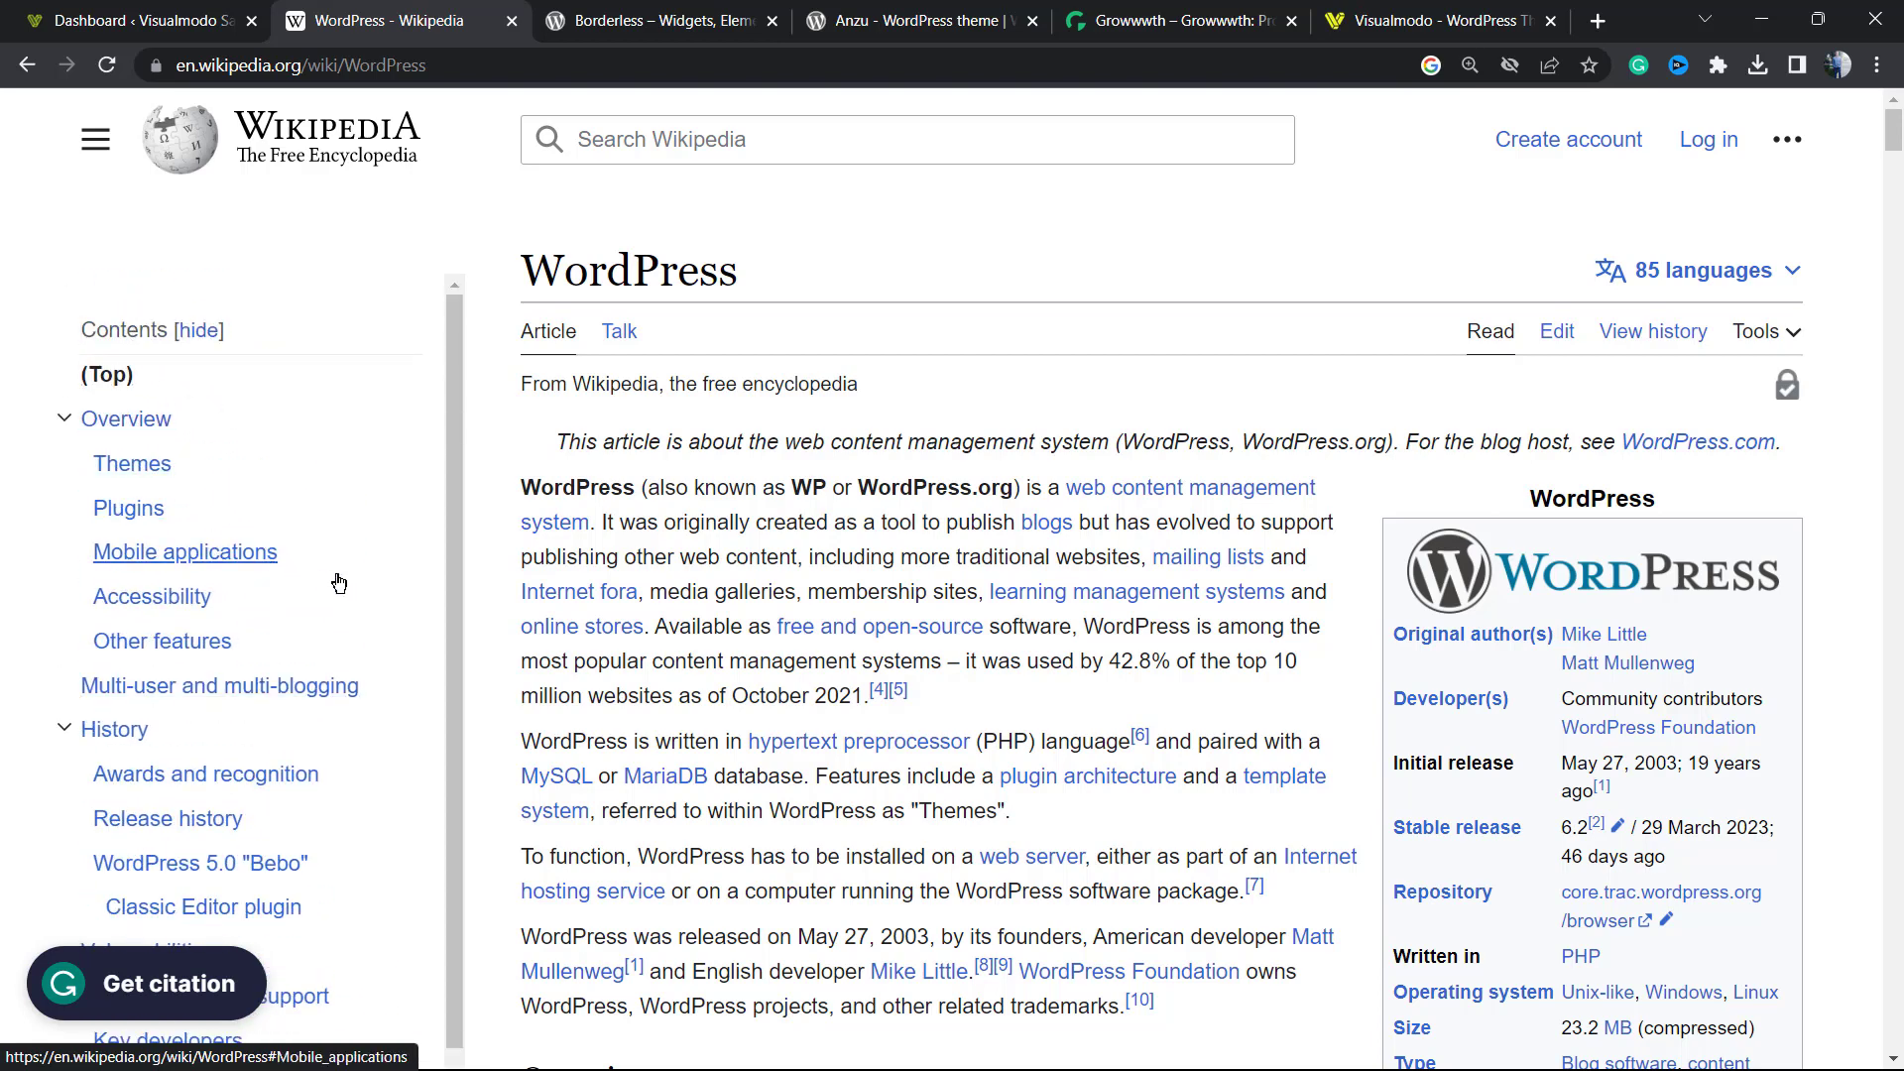
scroll(332, 578, down, 2)
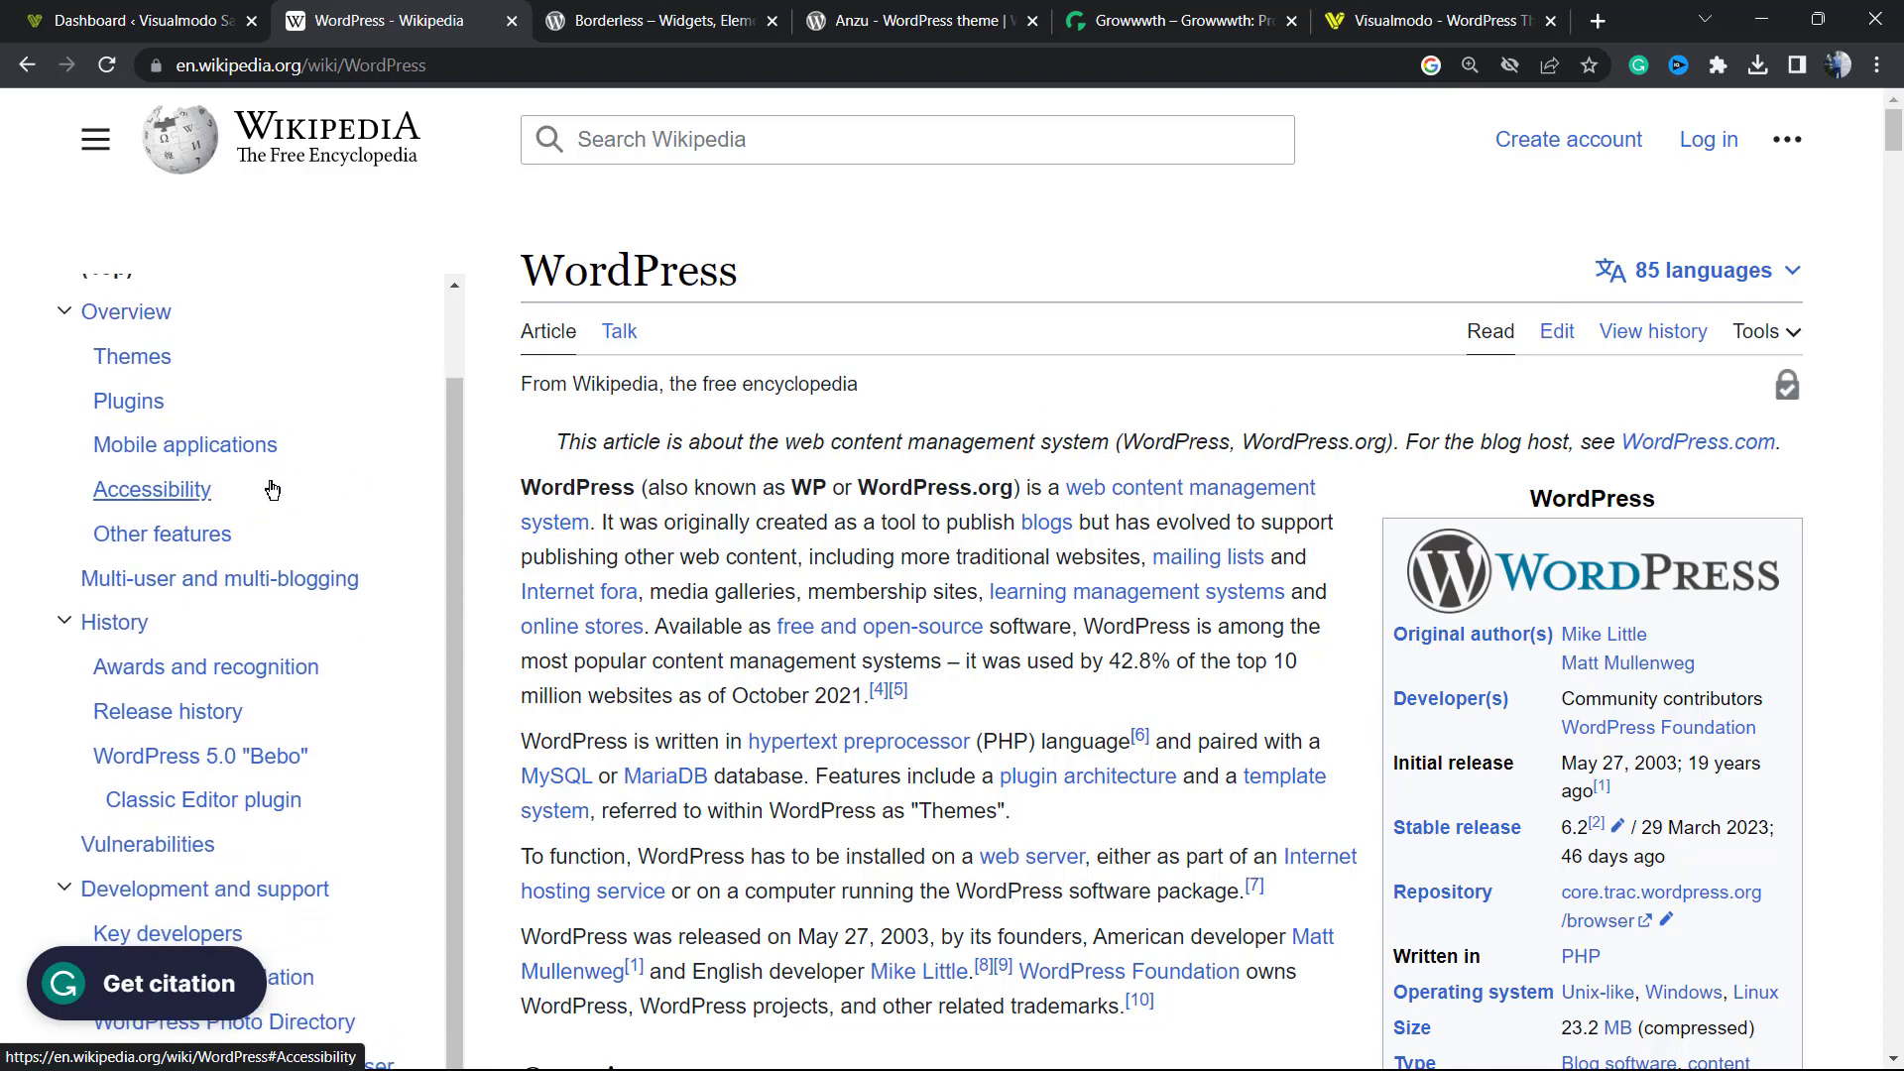
scroll(856, 657, down, 10)
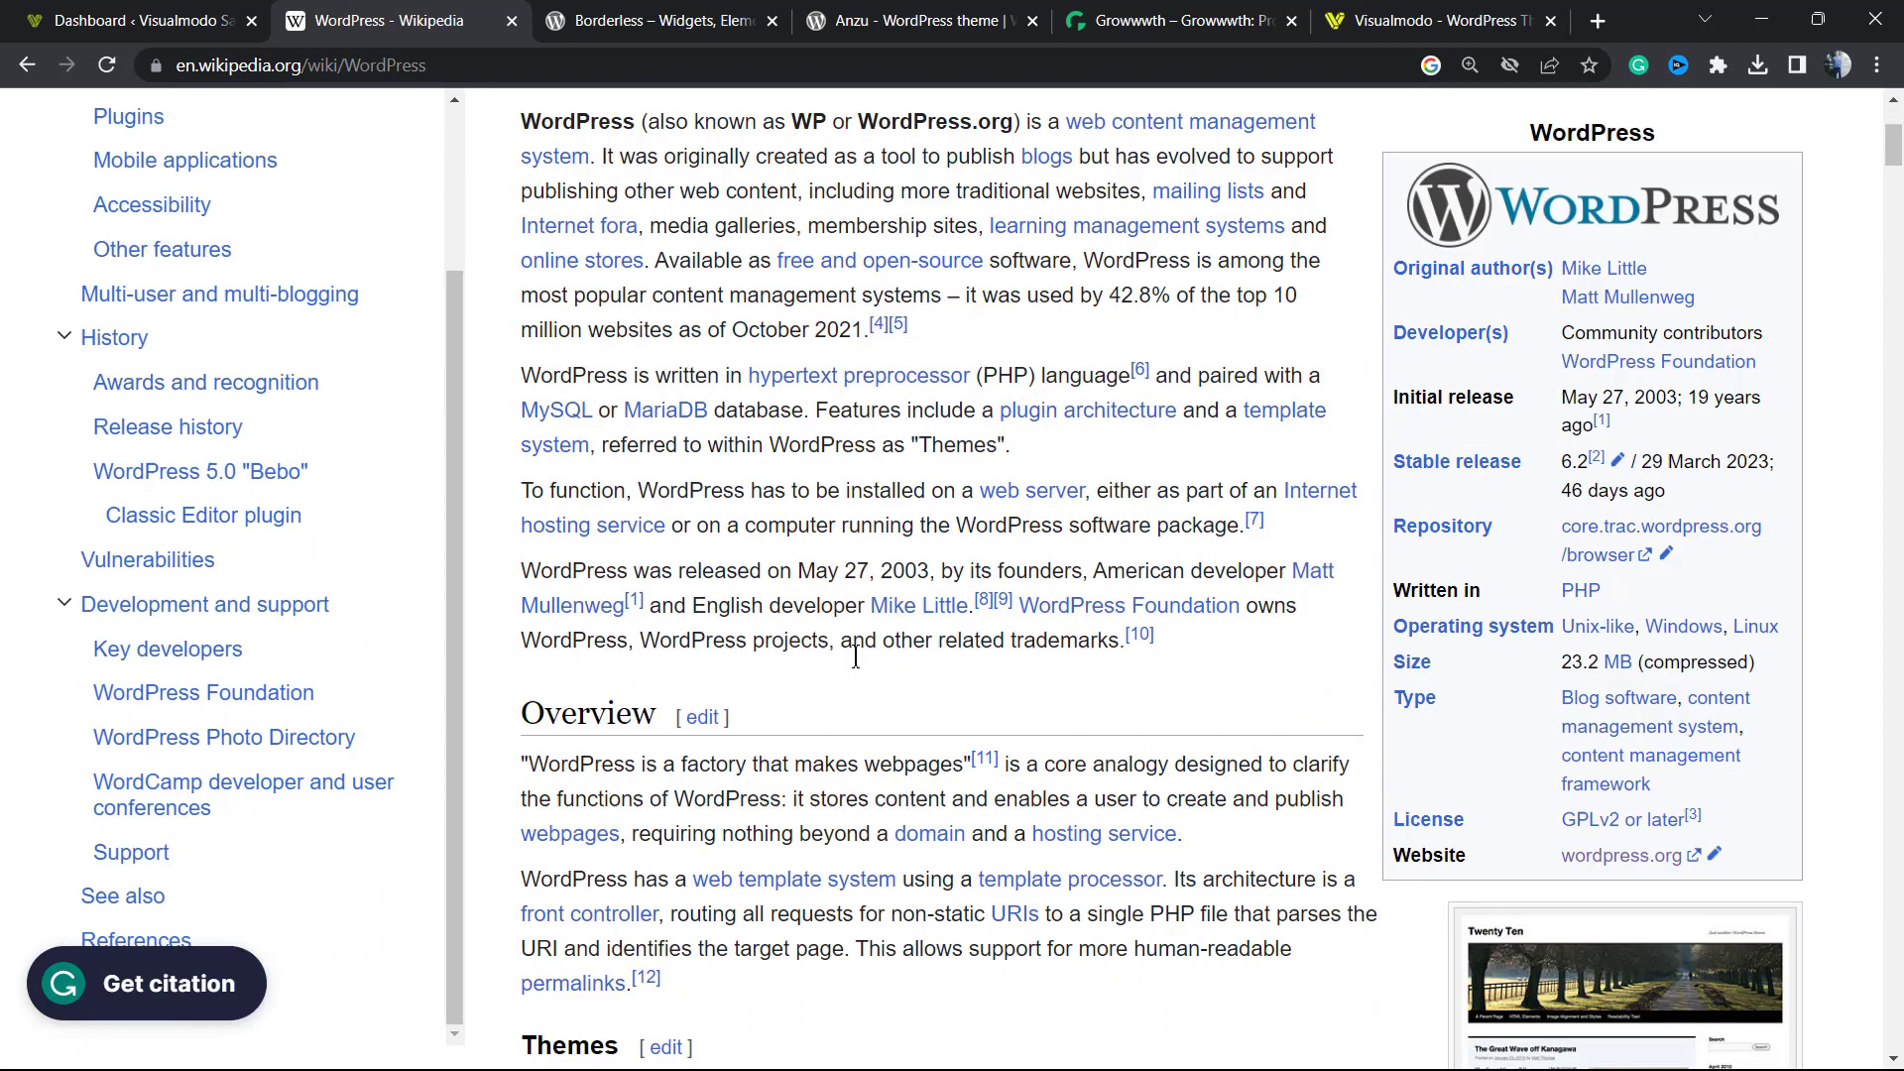
scroll(856, 657, up, 10)
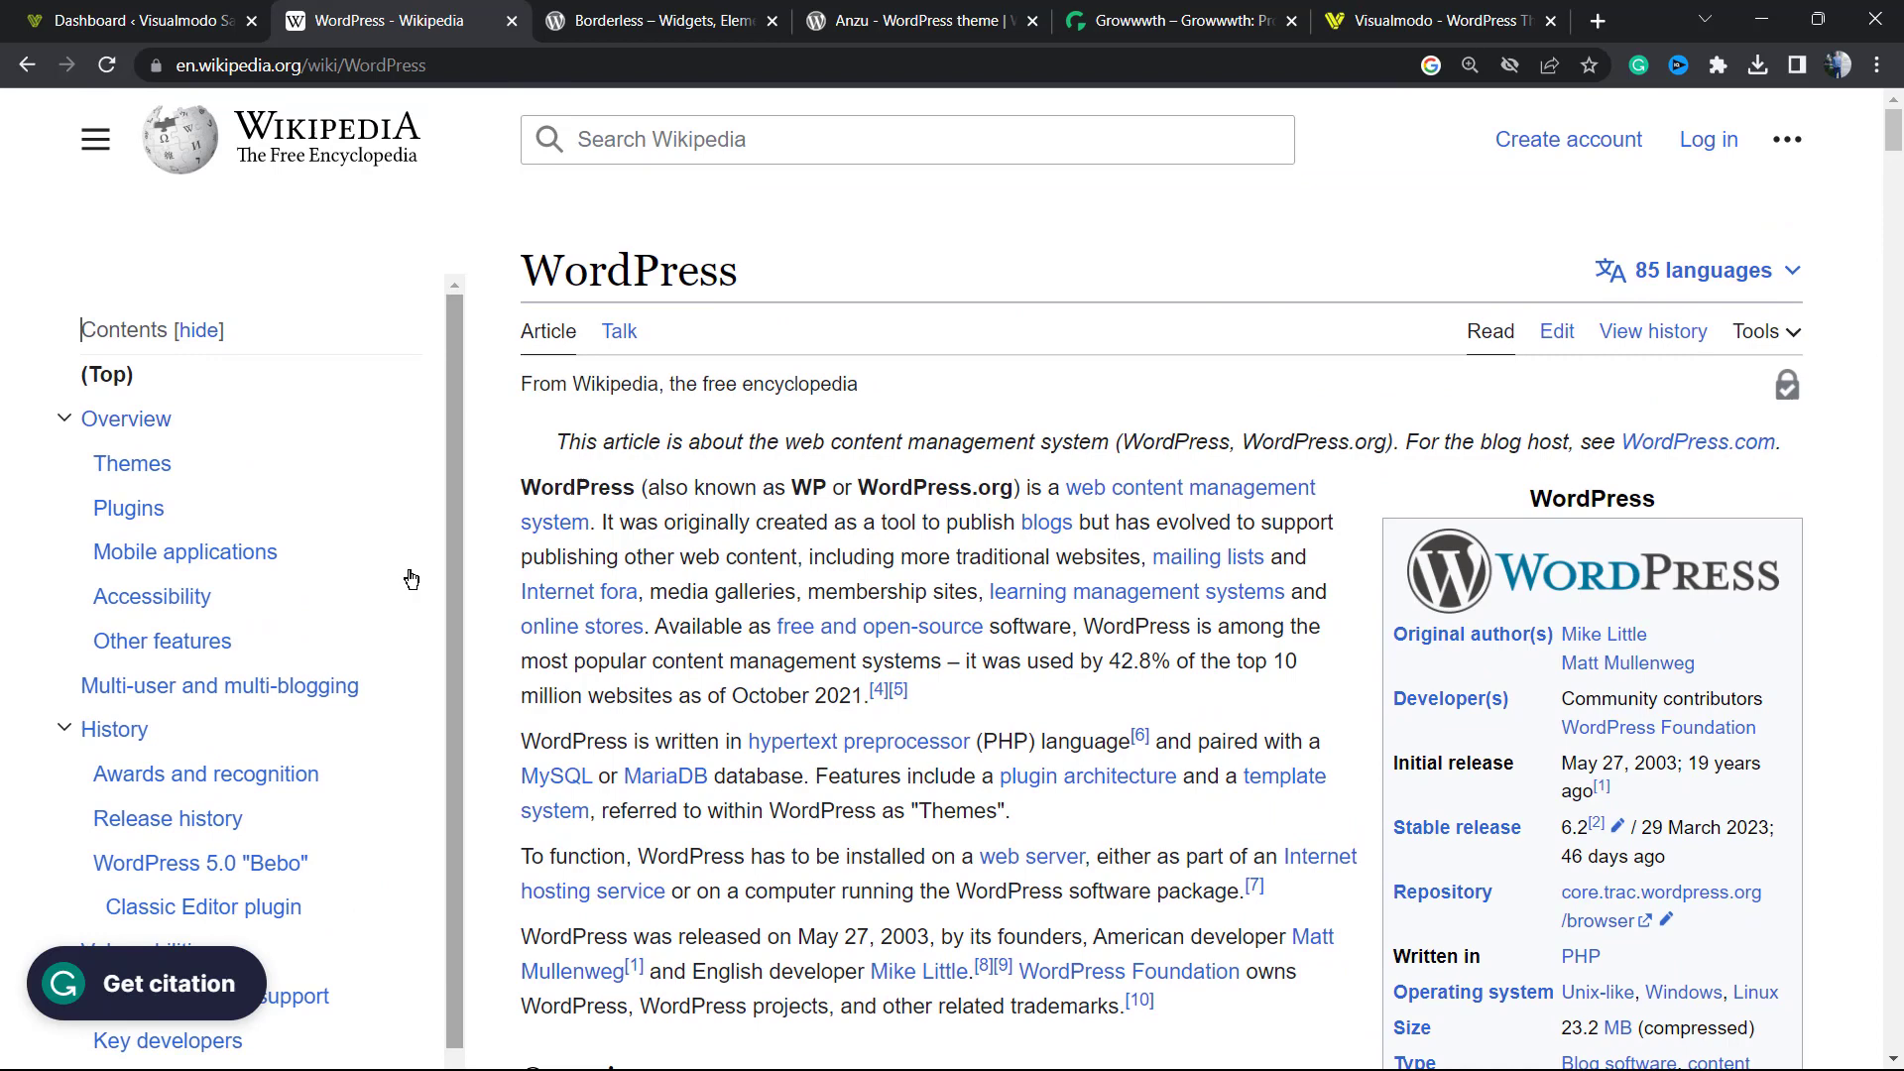
scroll(344, 590, down, 2)
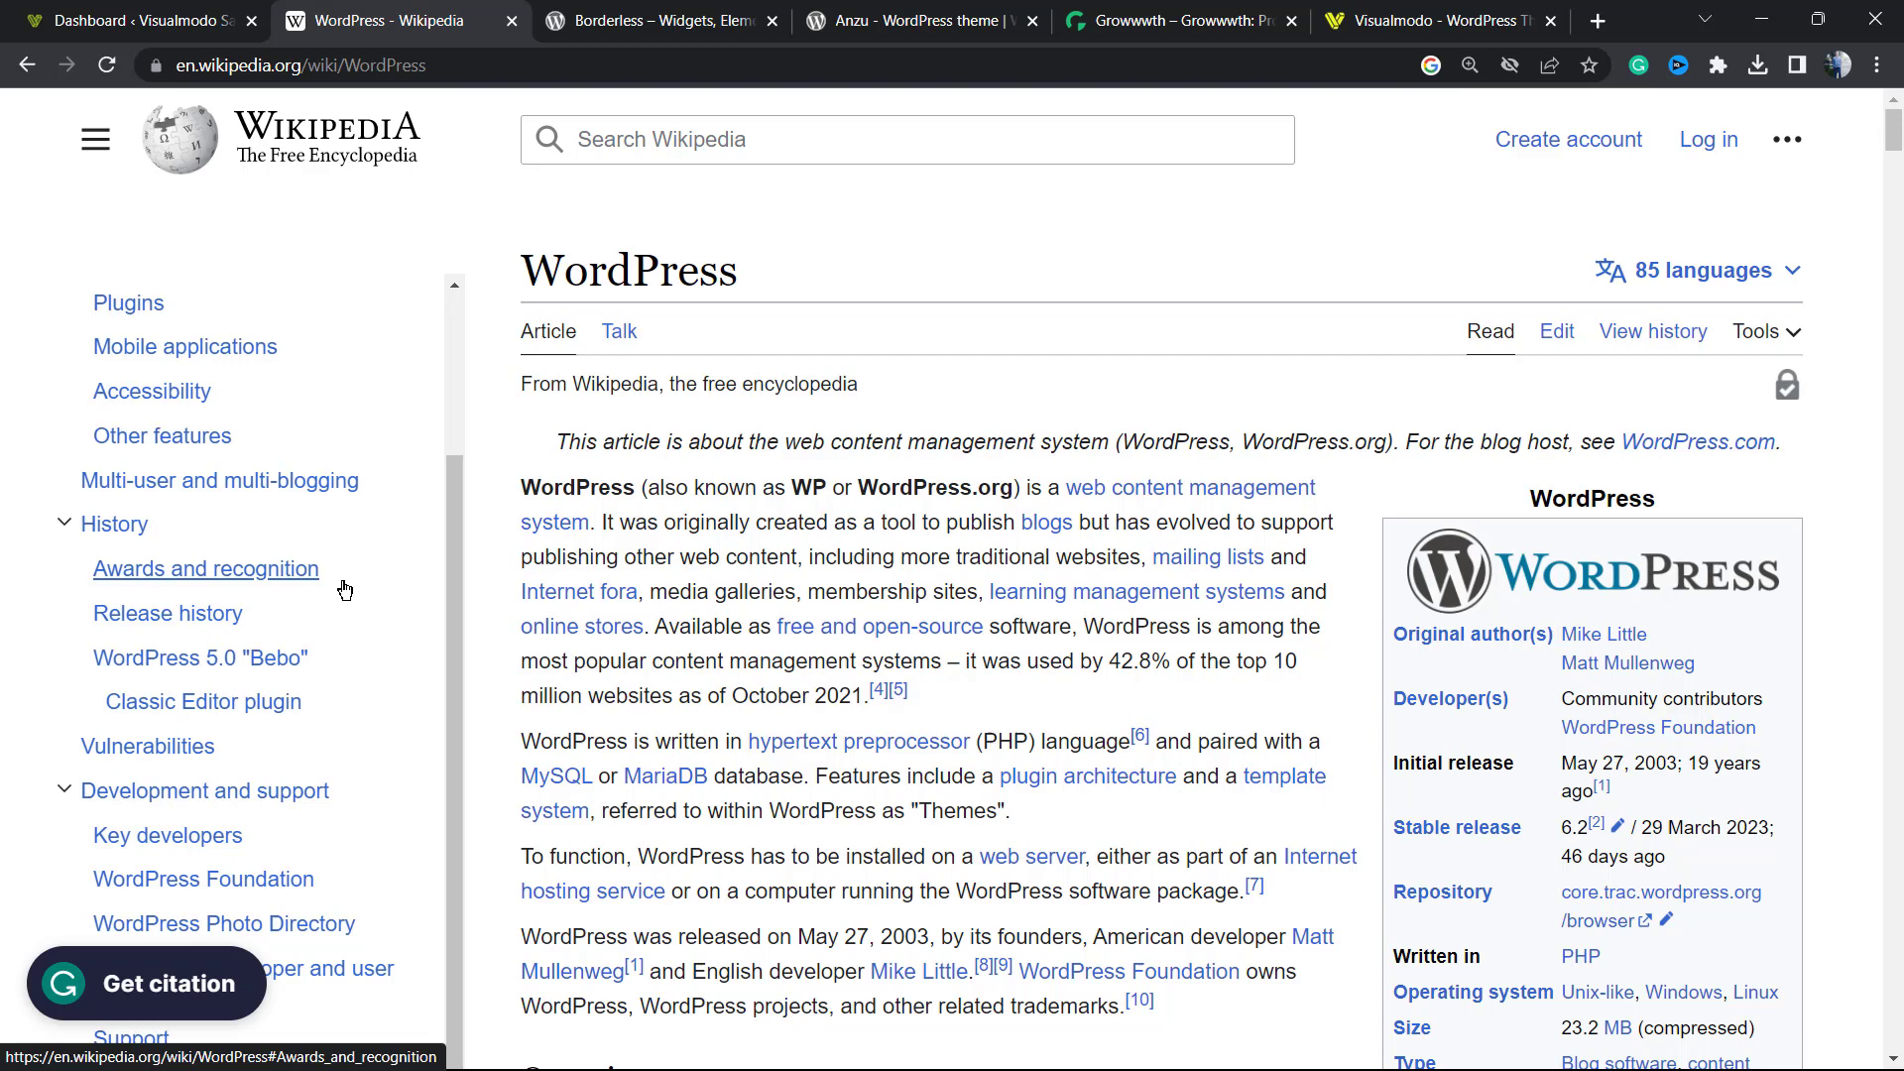
scroll(344, 590, up, 2)
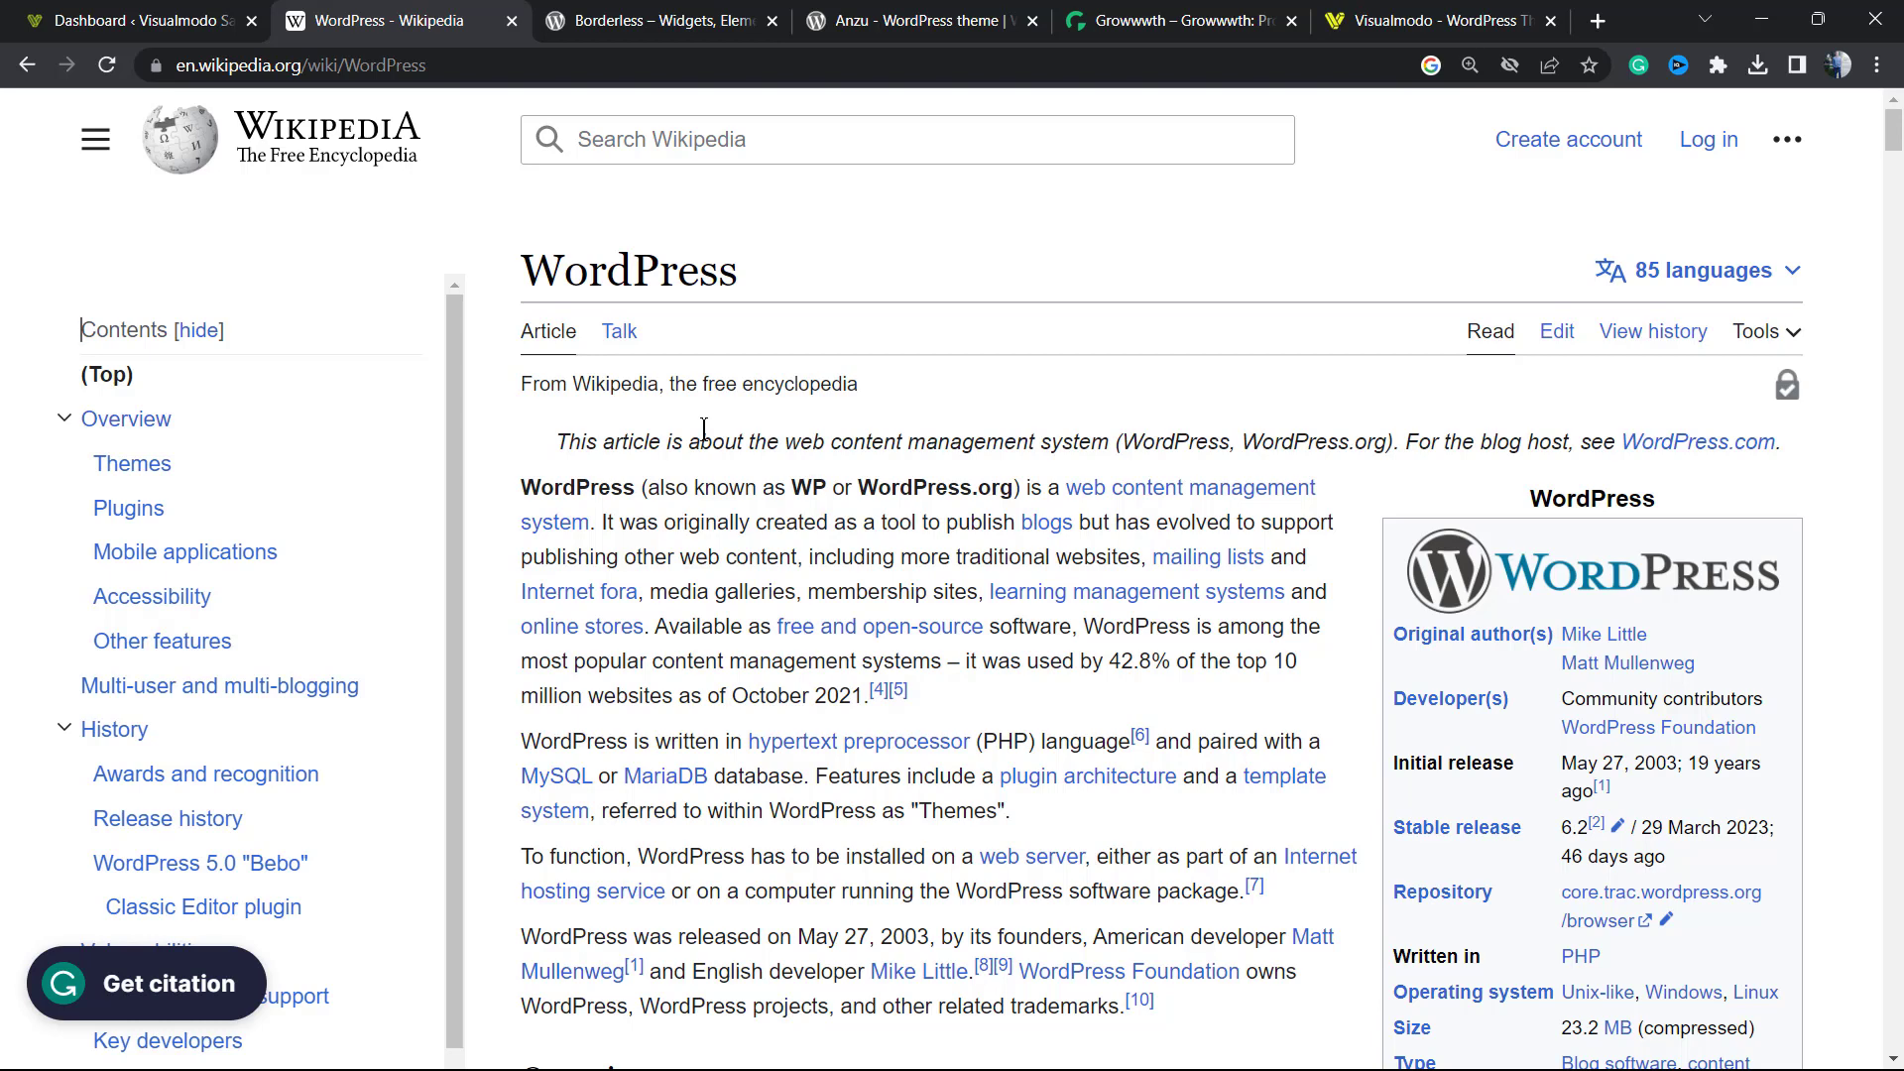
click(198, 20)
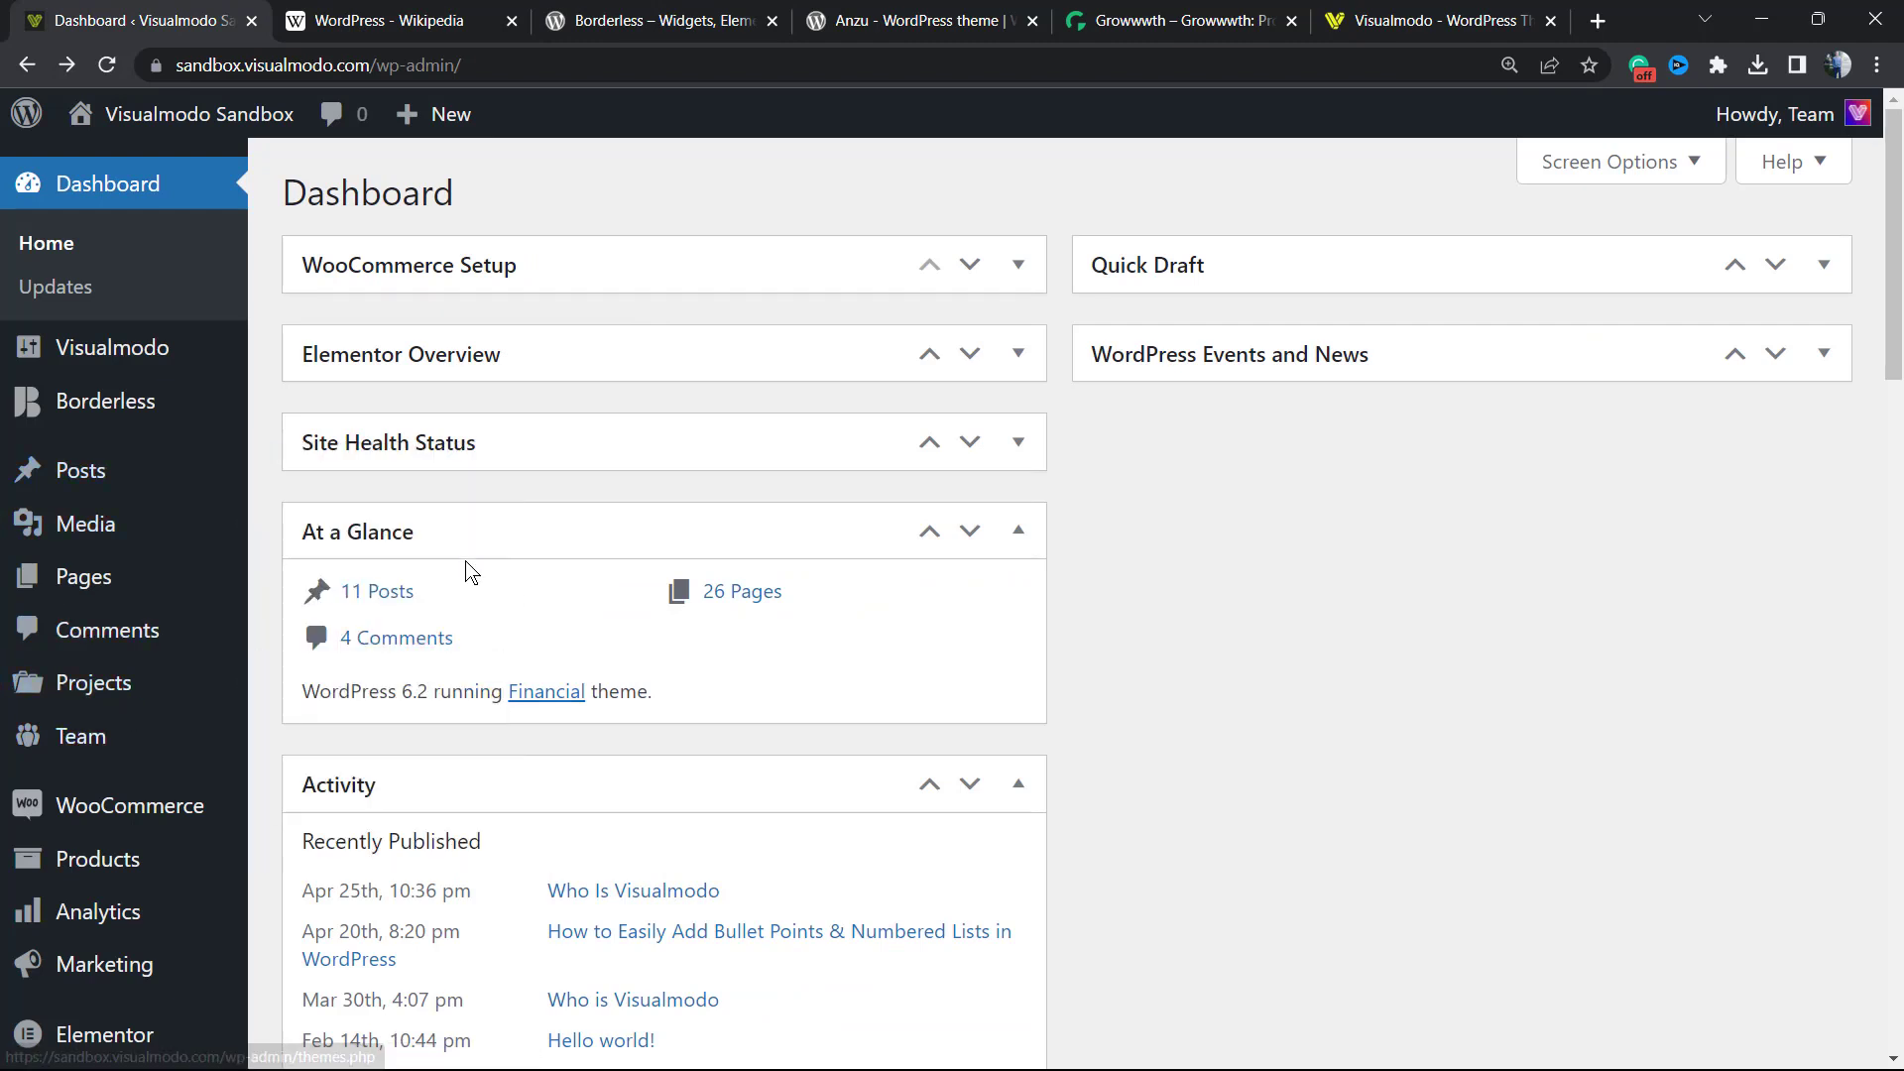
mouse_move(110, 580)
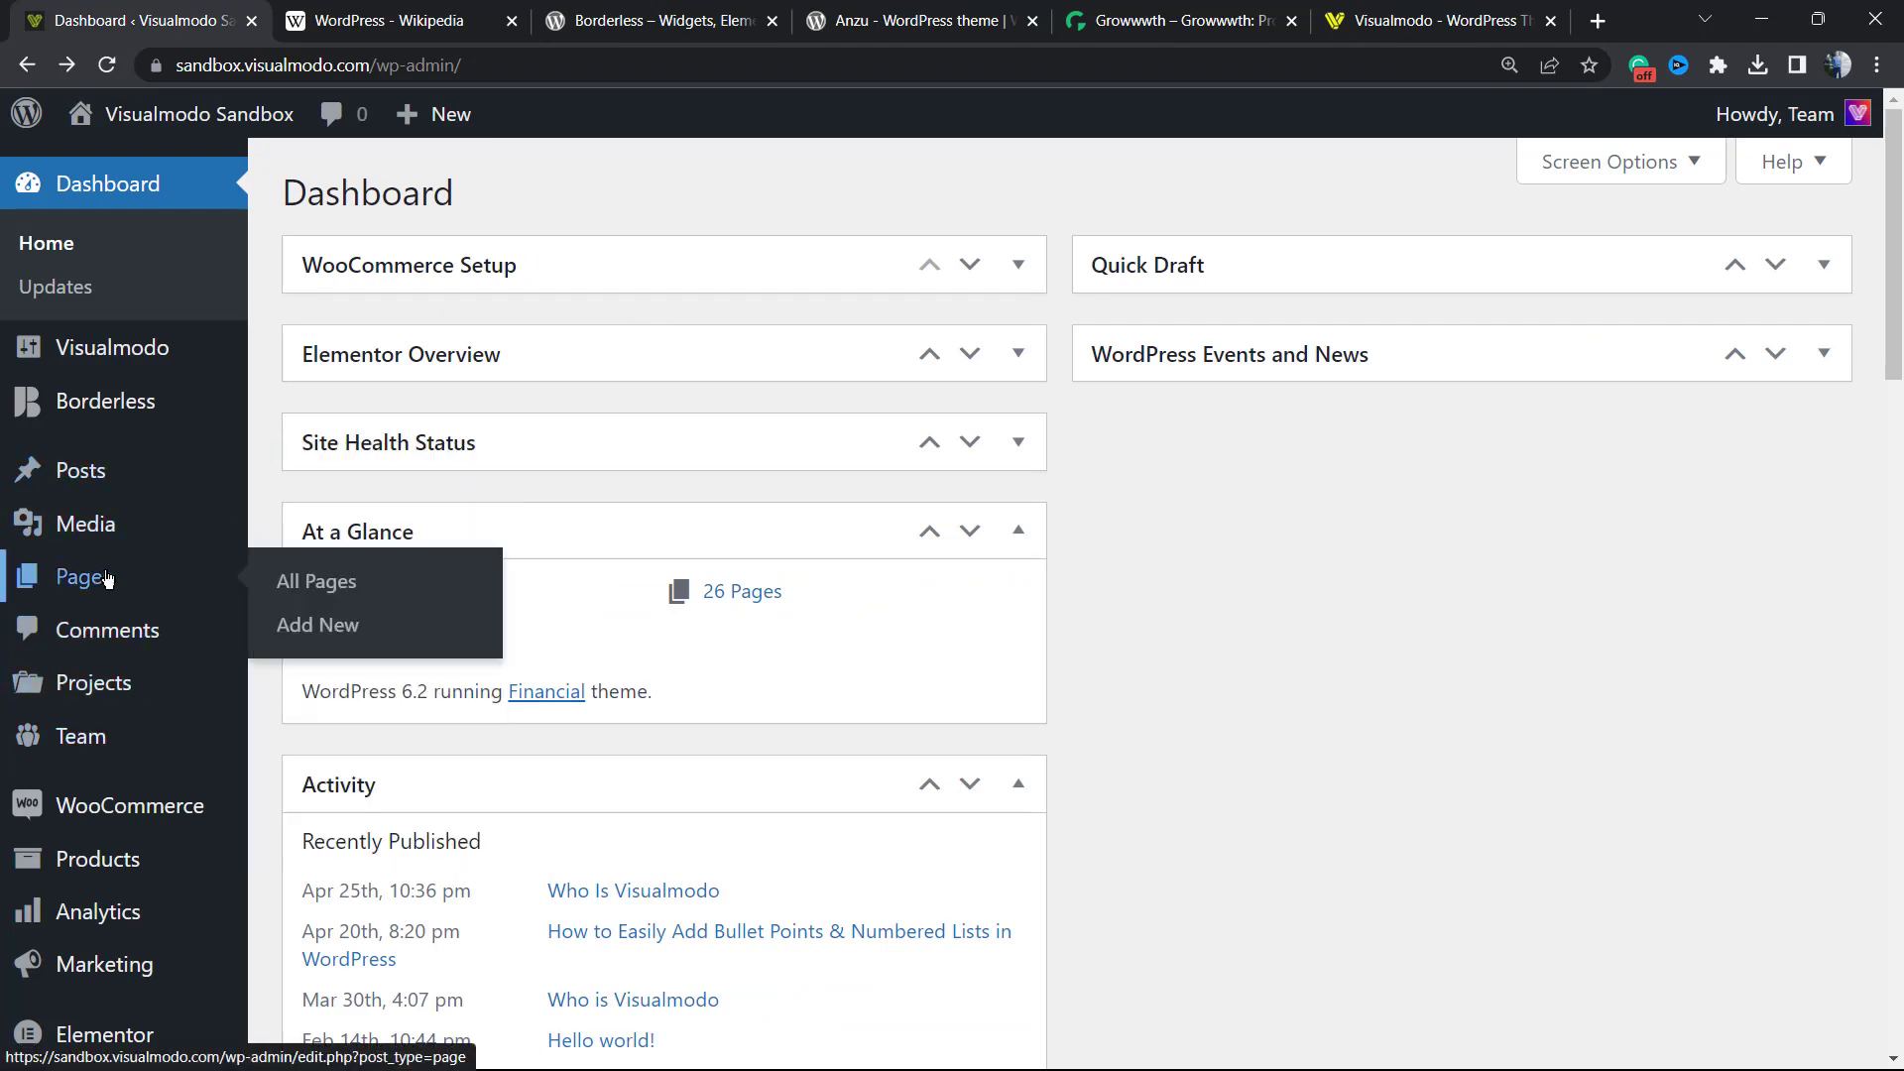
click(315, 629)
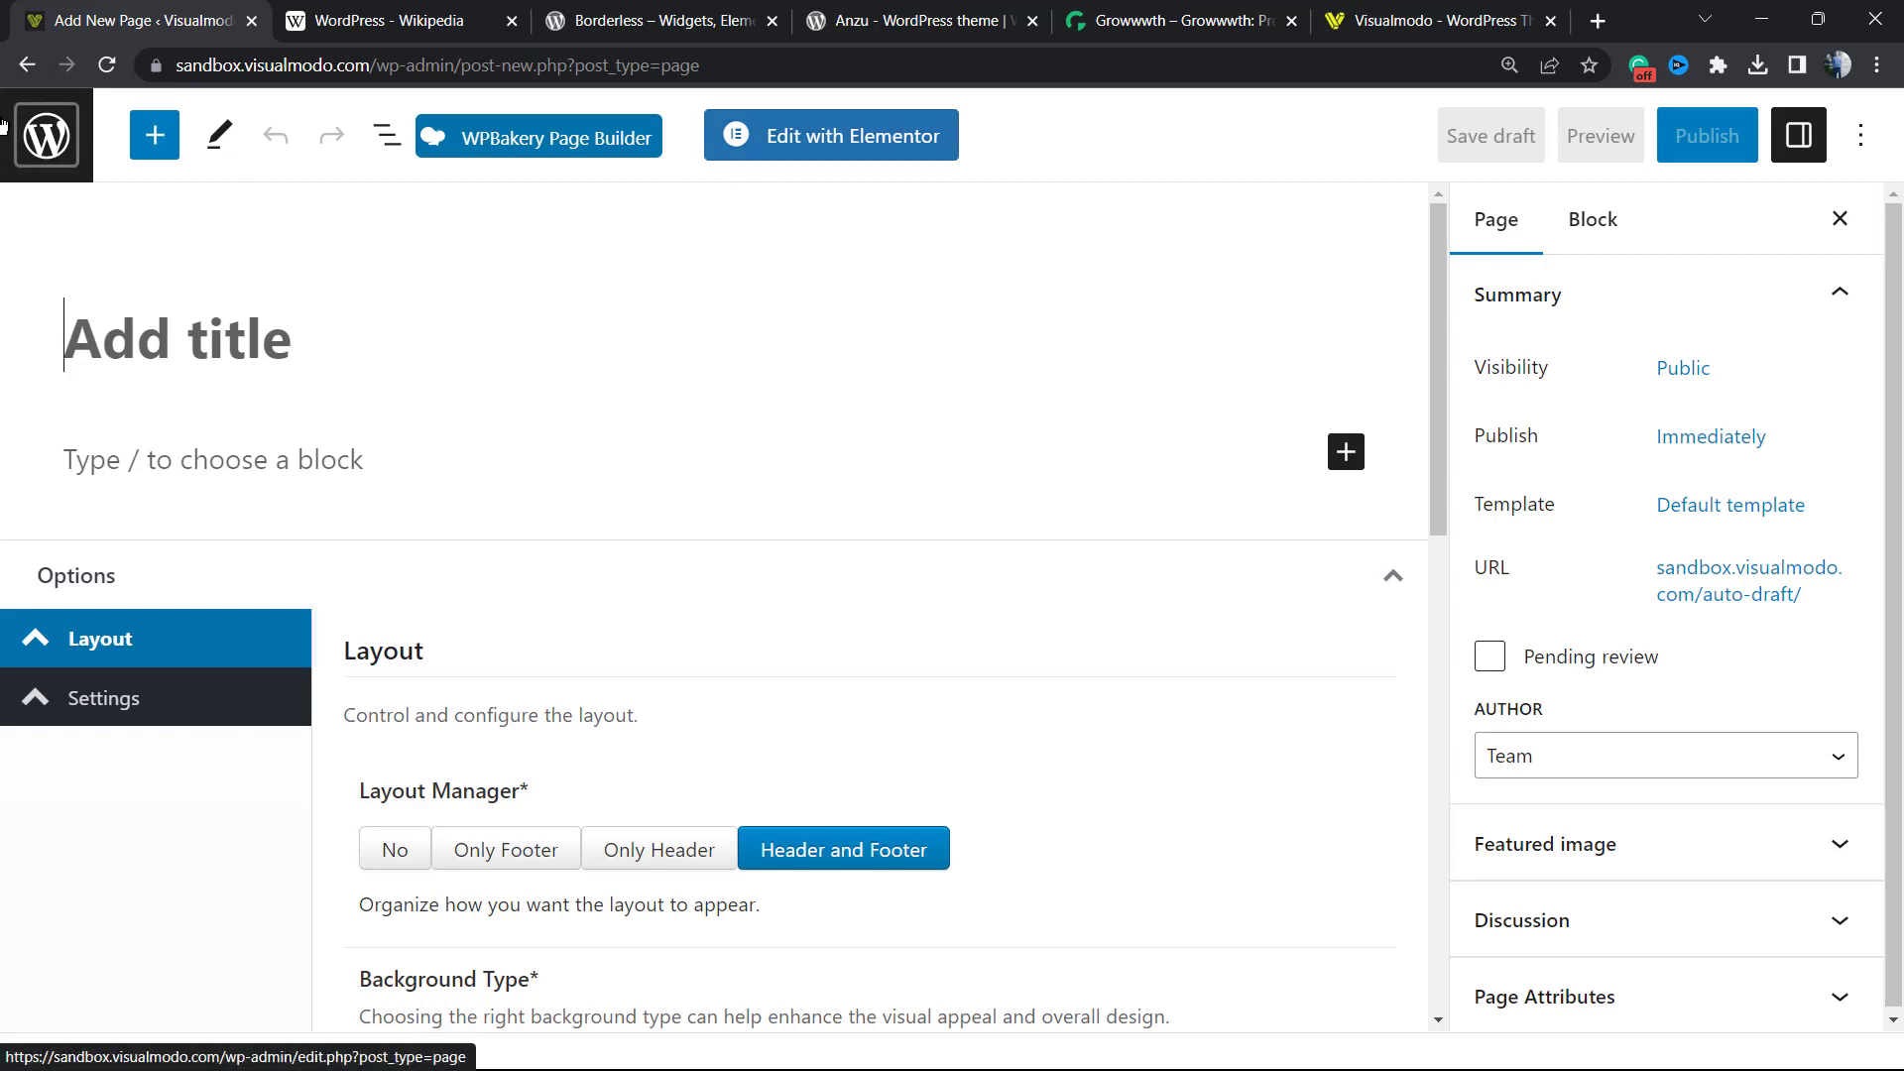
Step: Go to Appearance > Widgets to see the Sidebar's search, Recent Posts and Recent Comments blocks
click(26, 67)
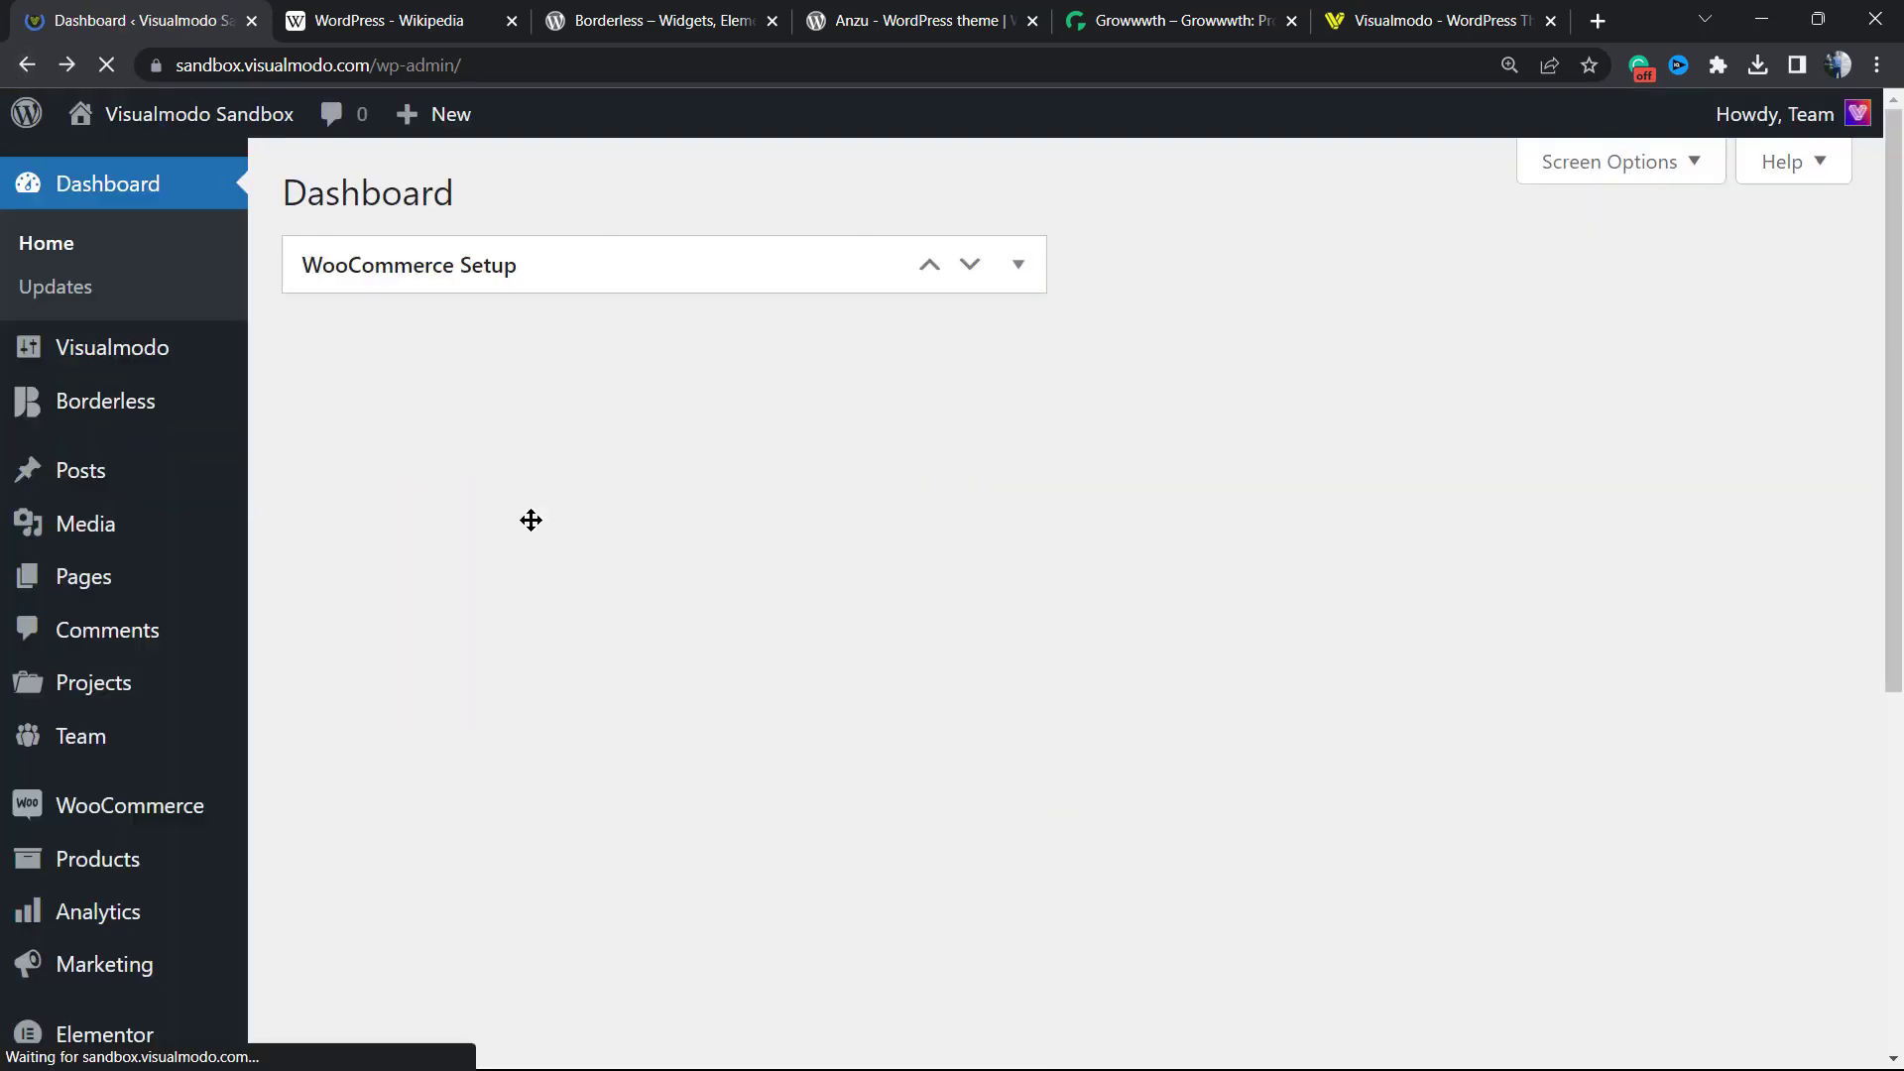
scroll(196, 769, up, 2)
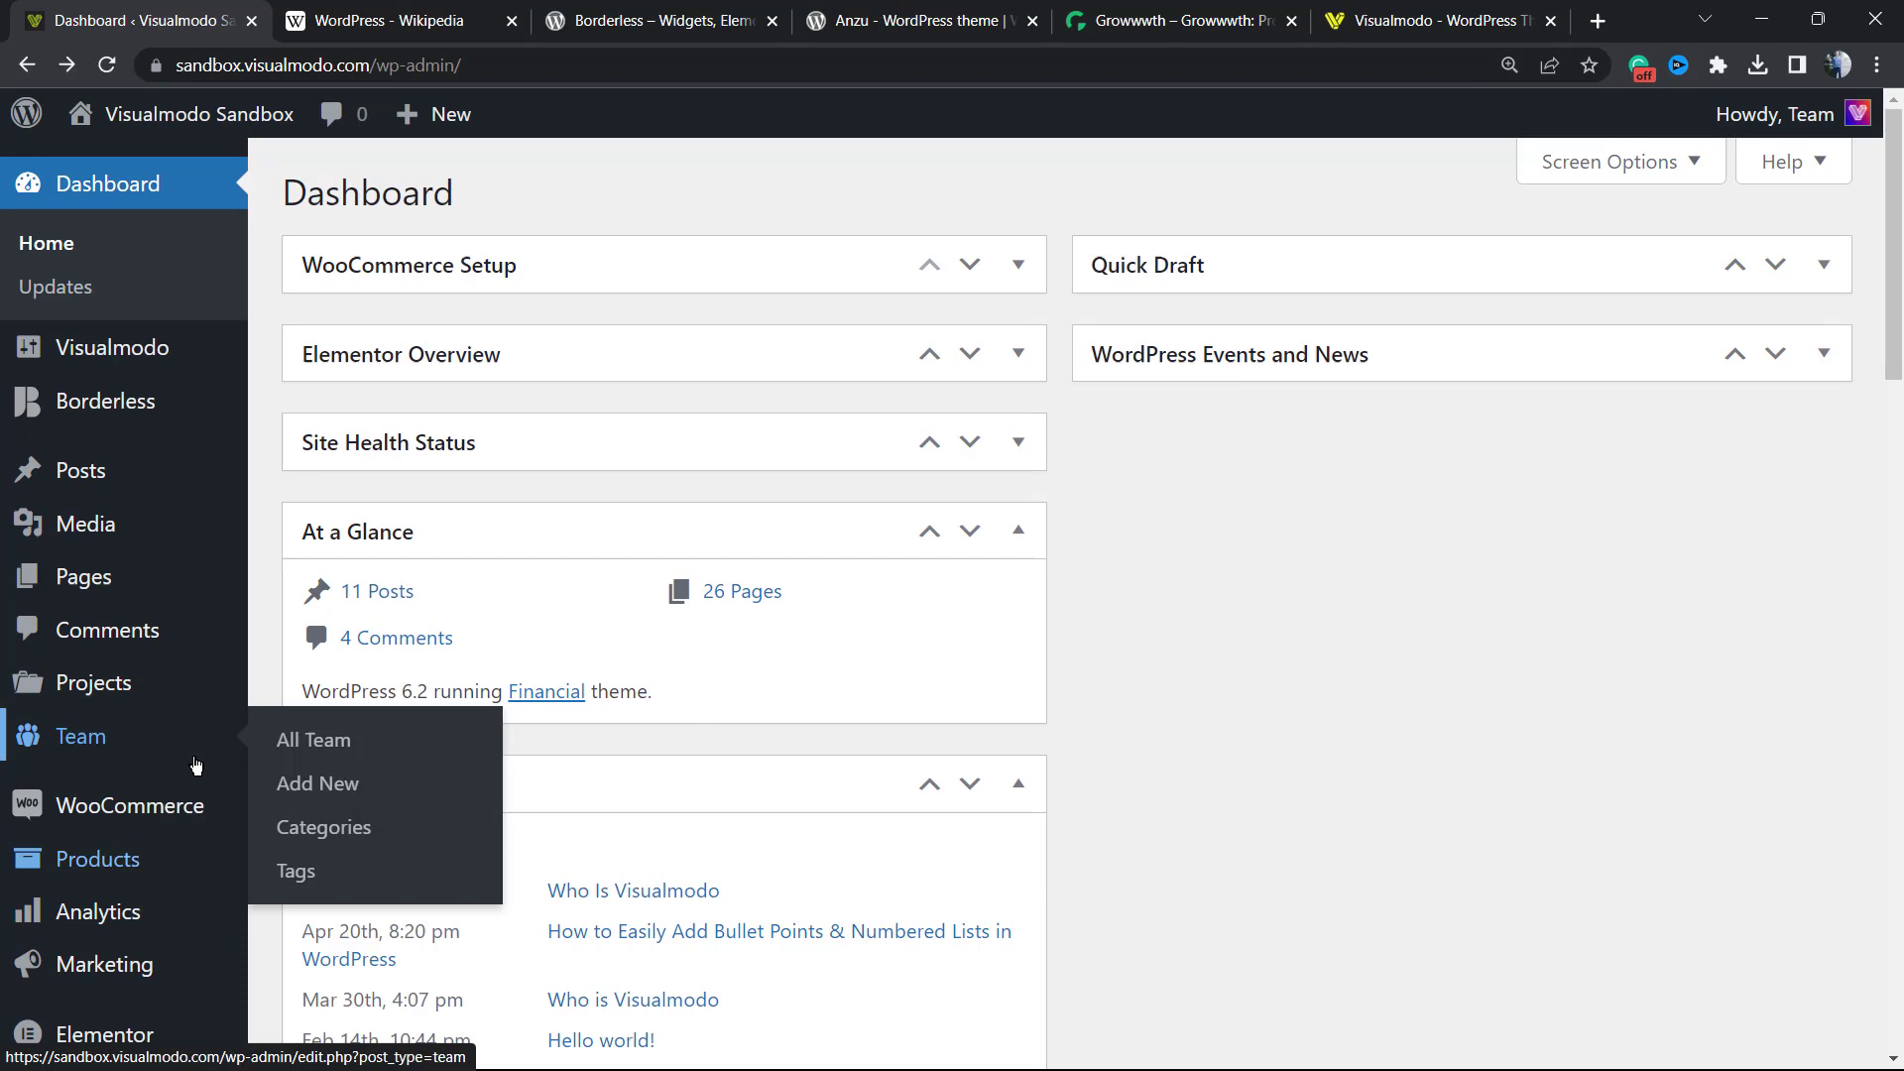
scroll(99, 630, down, 3)
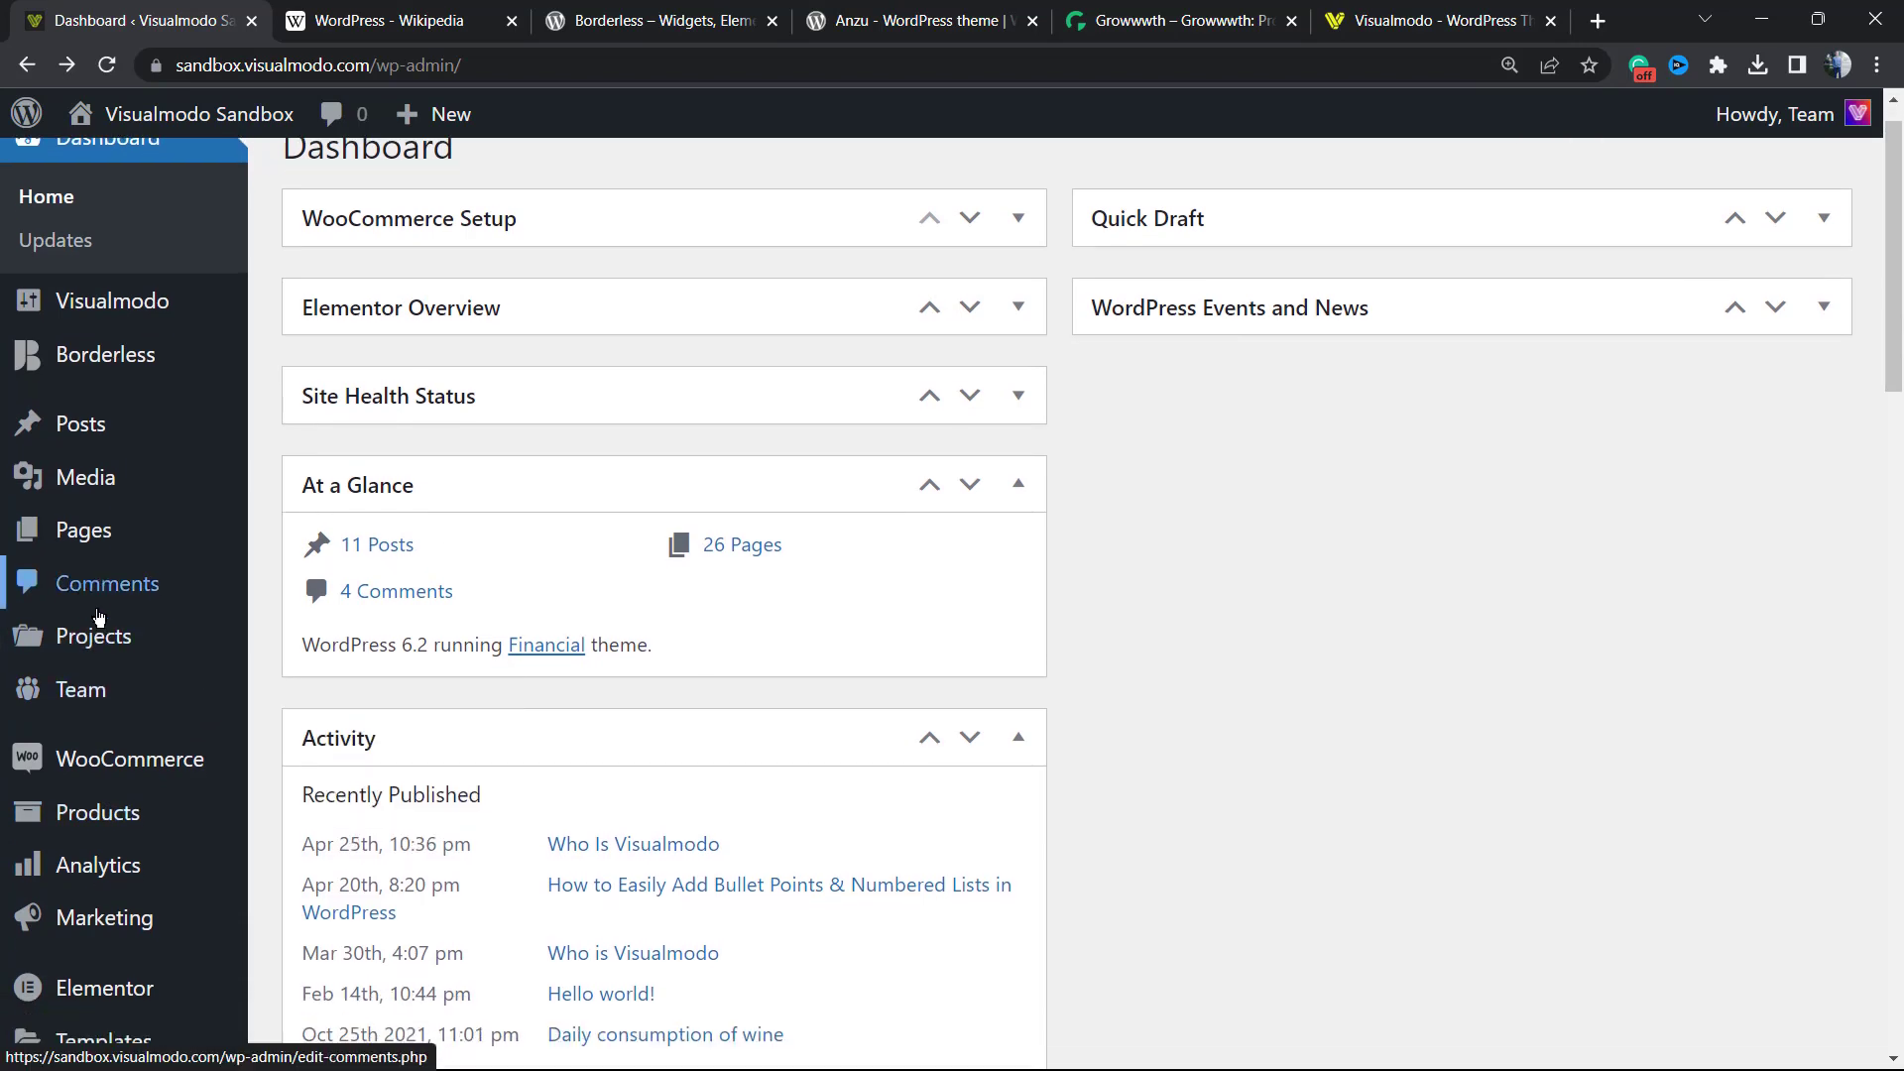
scroll(121, 652, down, 1)
mouse_move(114, 786)
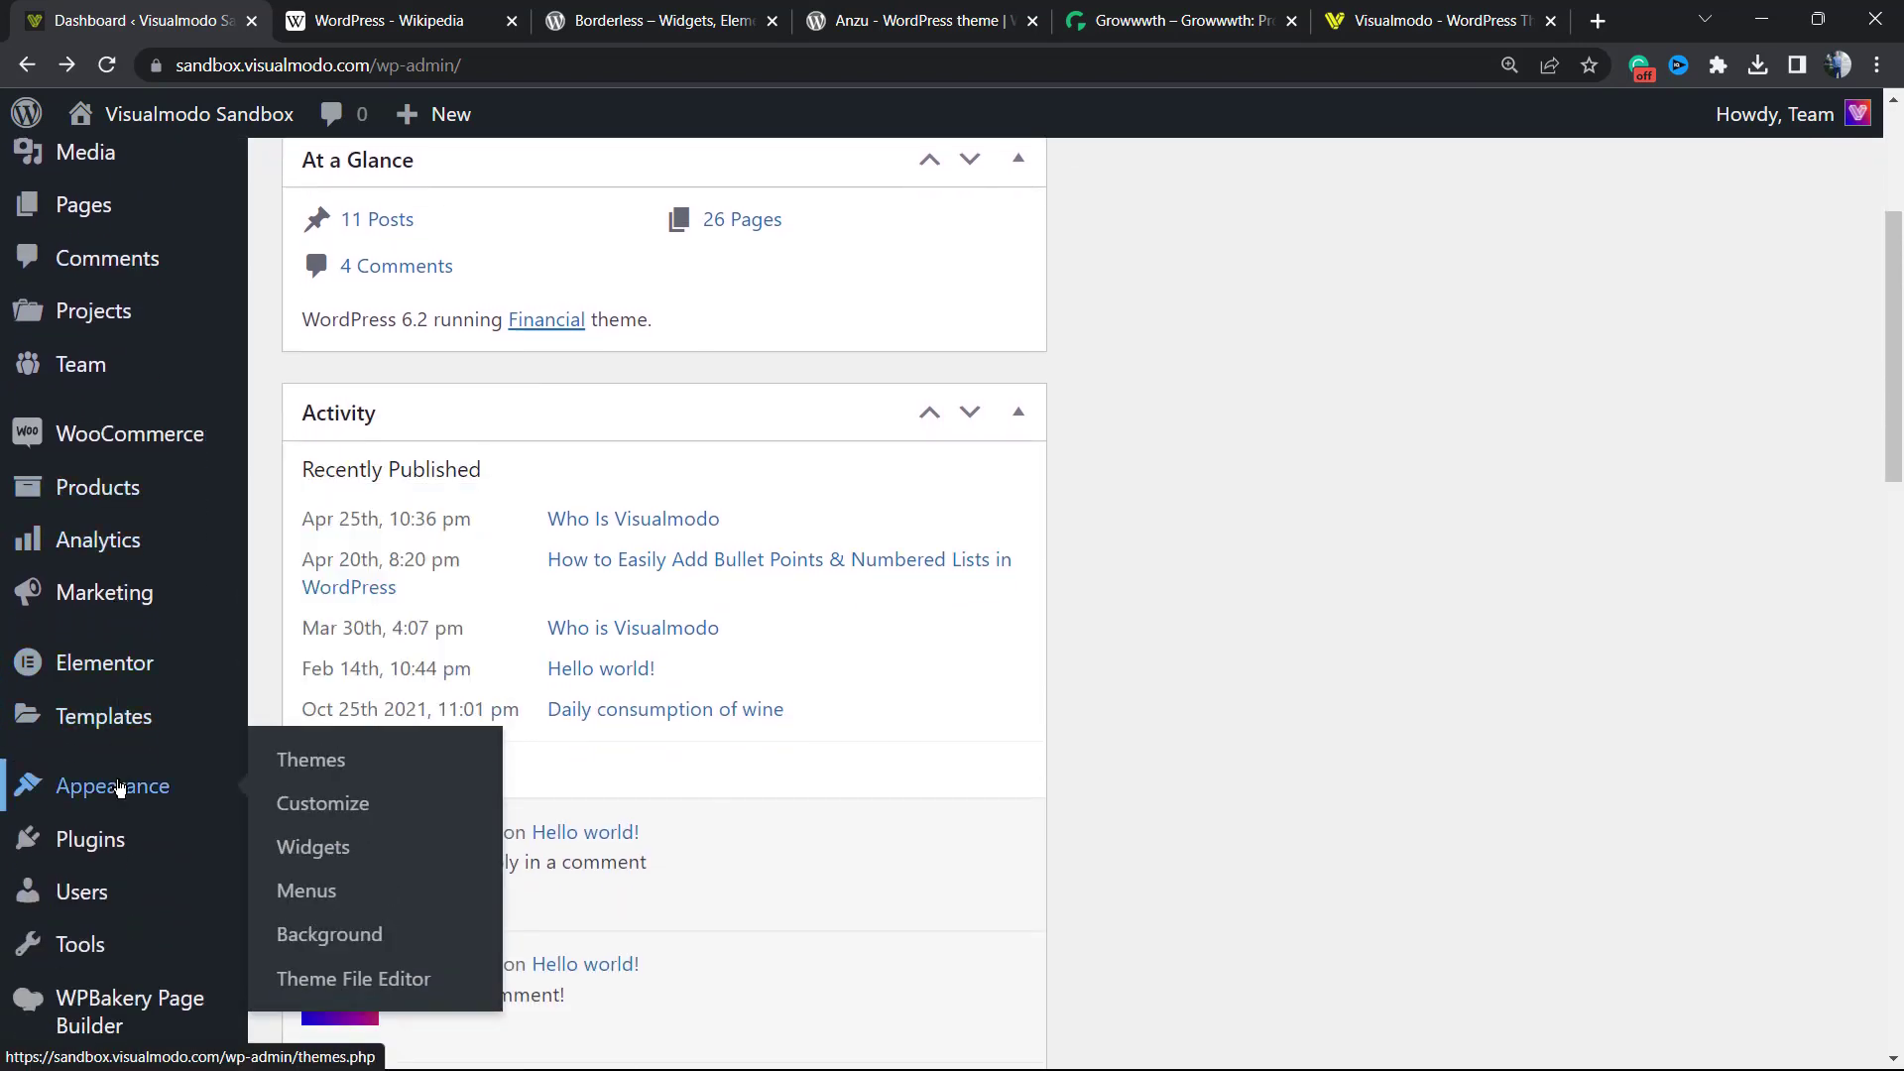
click(355, 852)
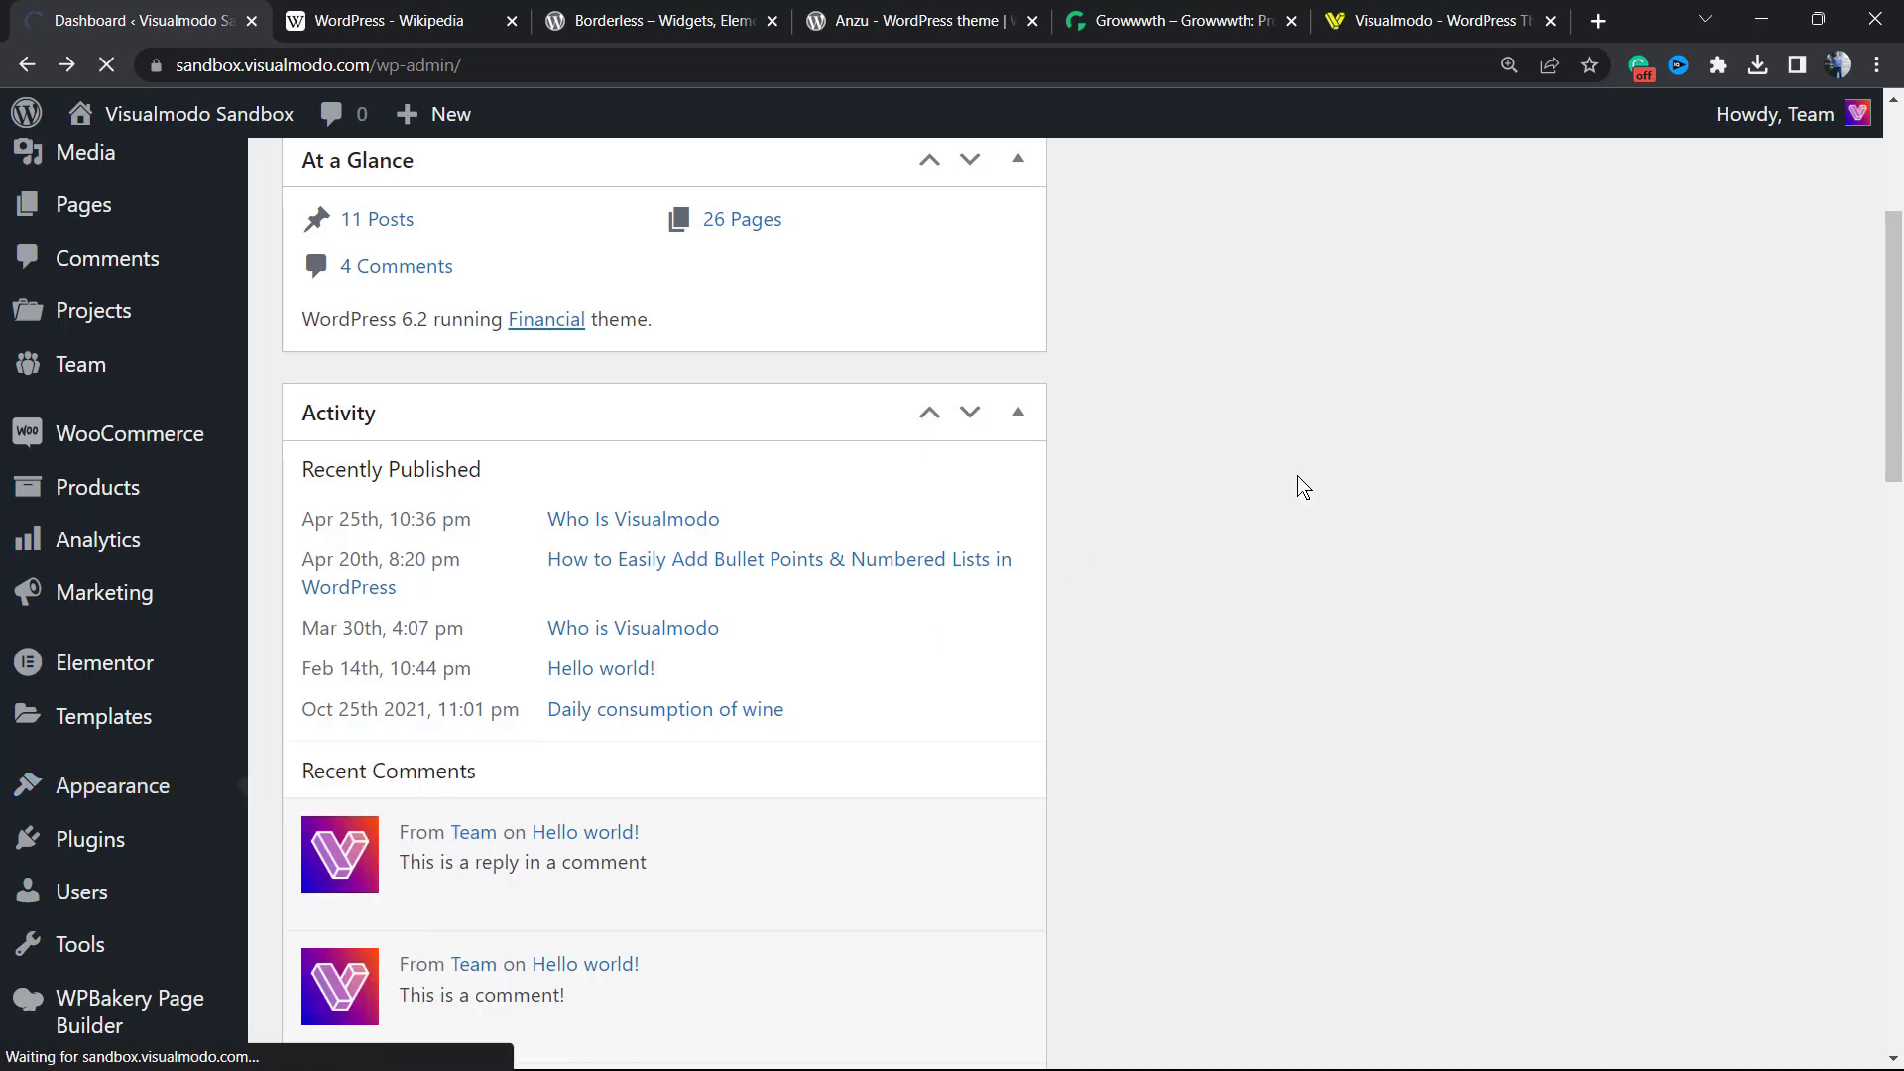
scroll(1031, 456, up, 4)
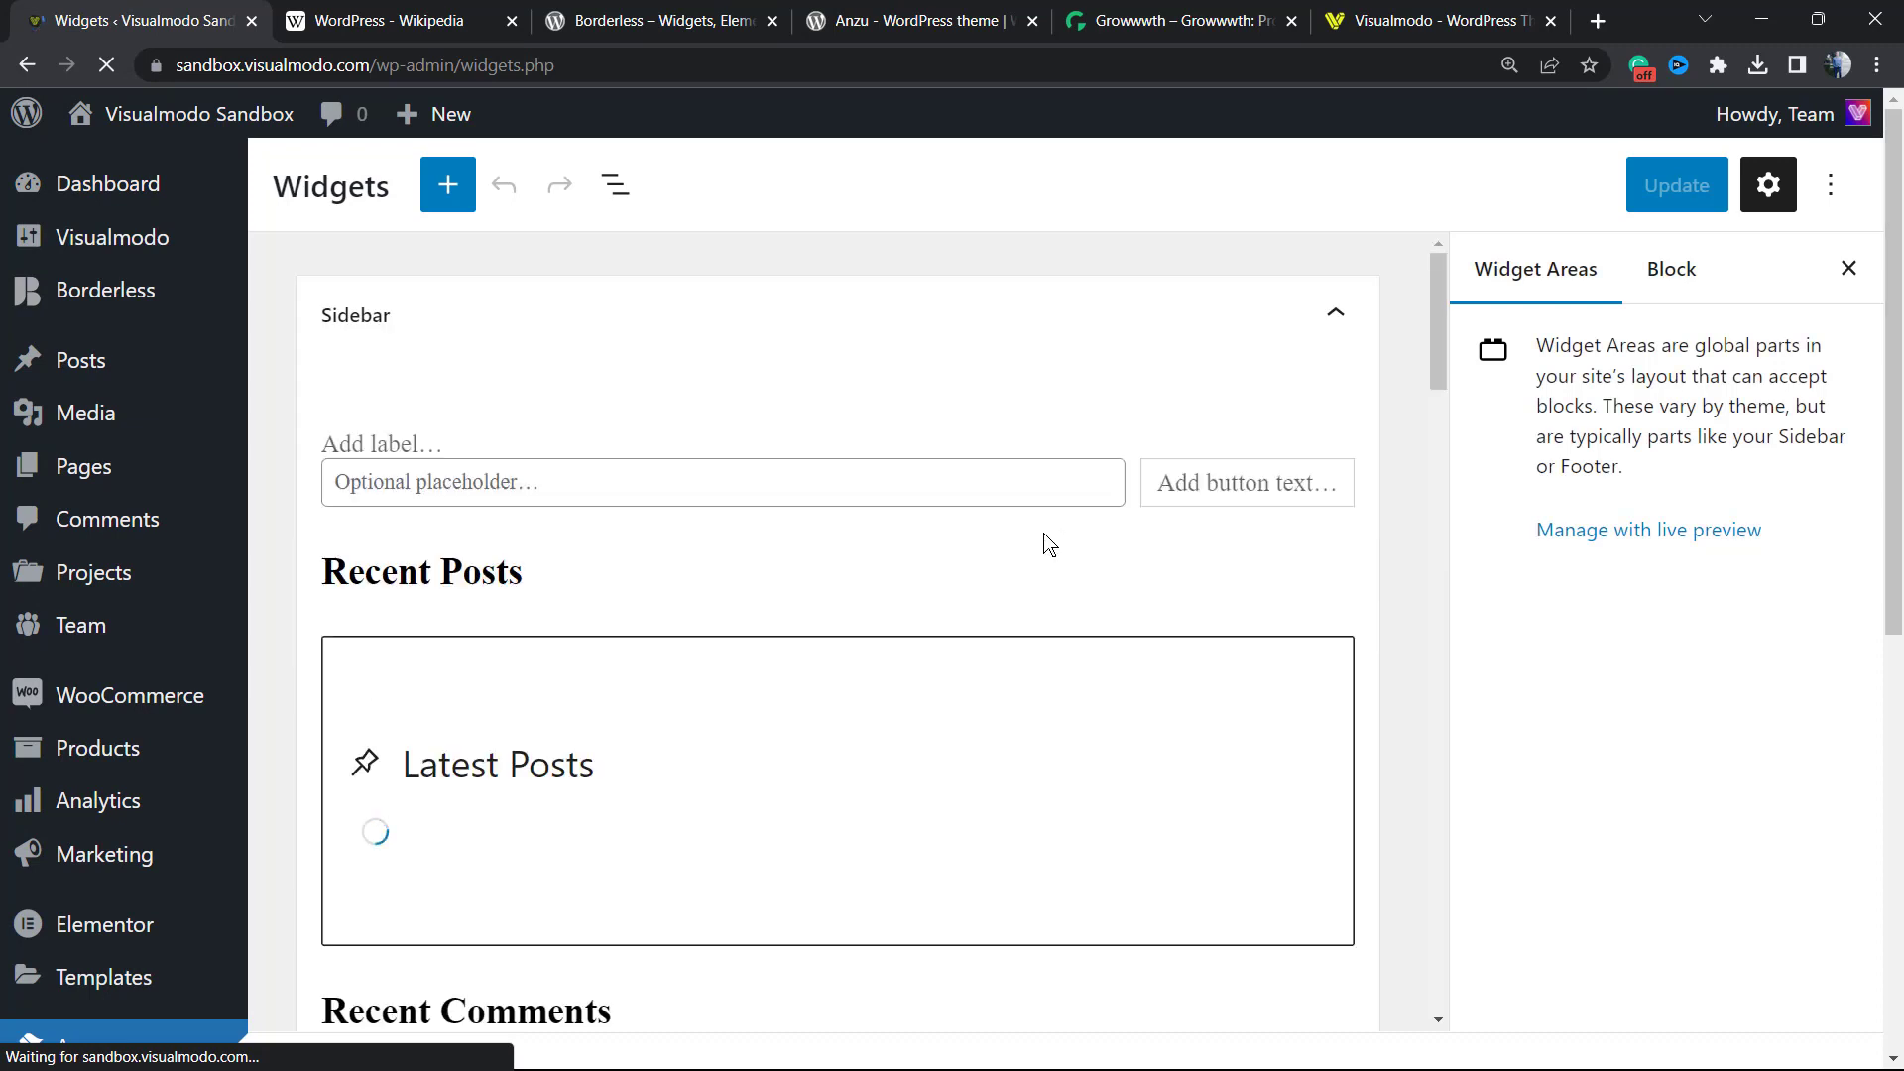
click(646, 348)
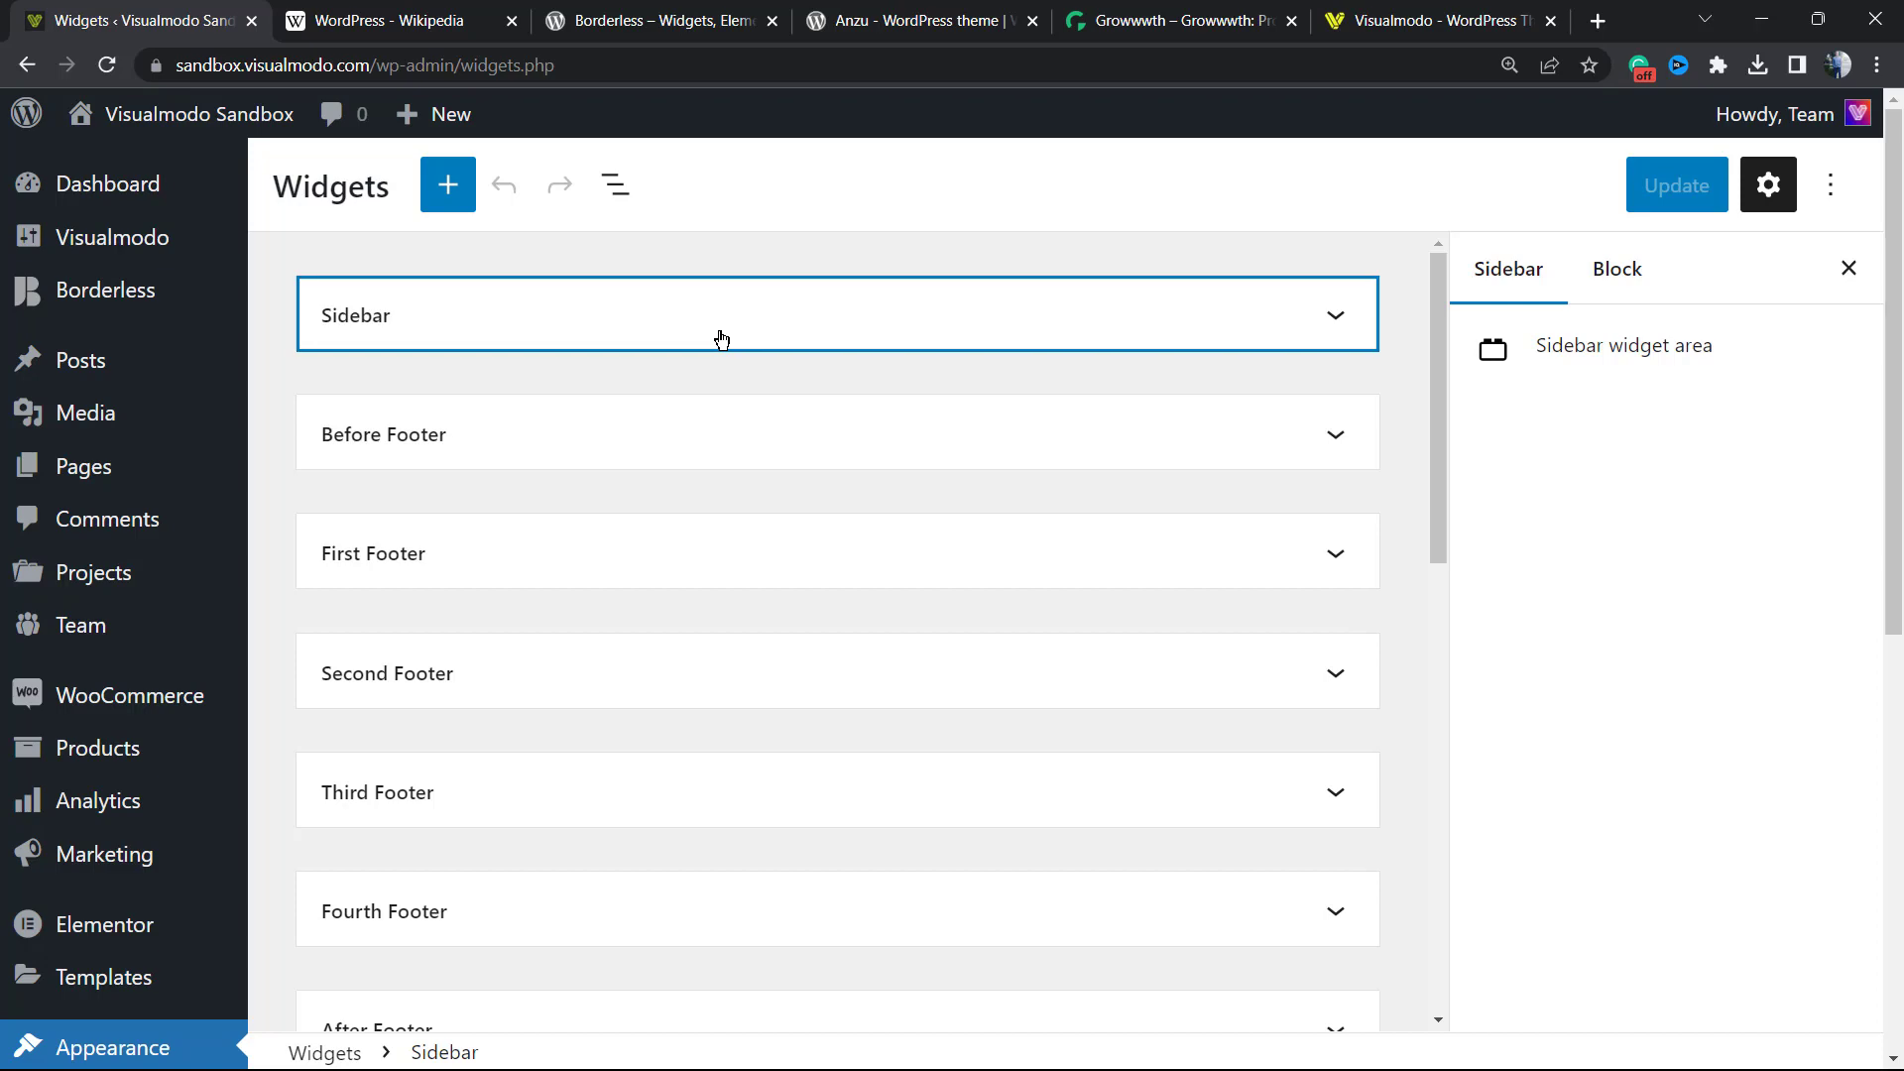
scroll(714, 340, down, 1)
scroll(650, 348, up, 1)
scroll(515, 450, down, 10)
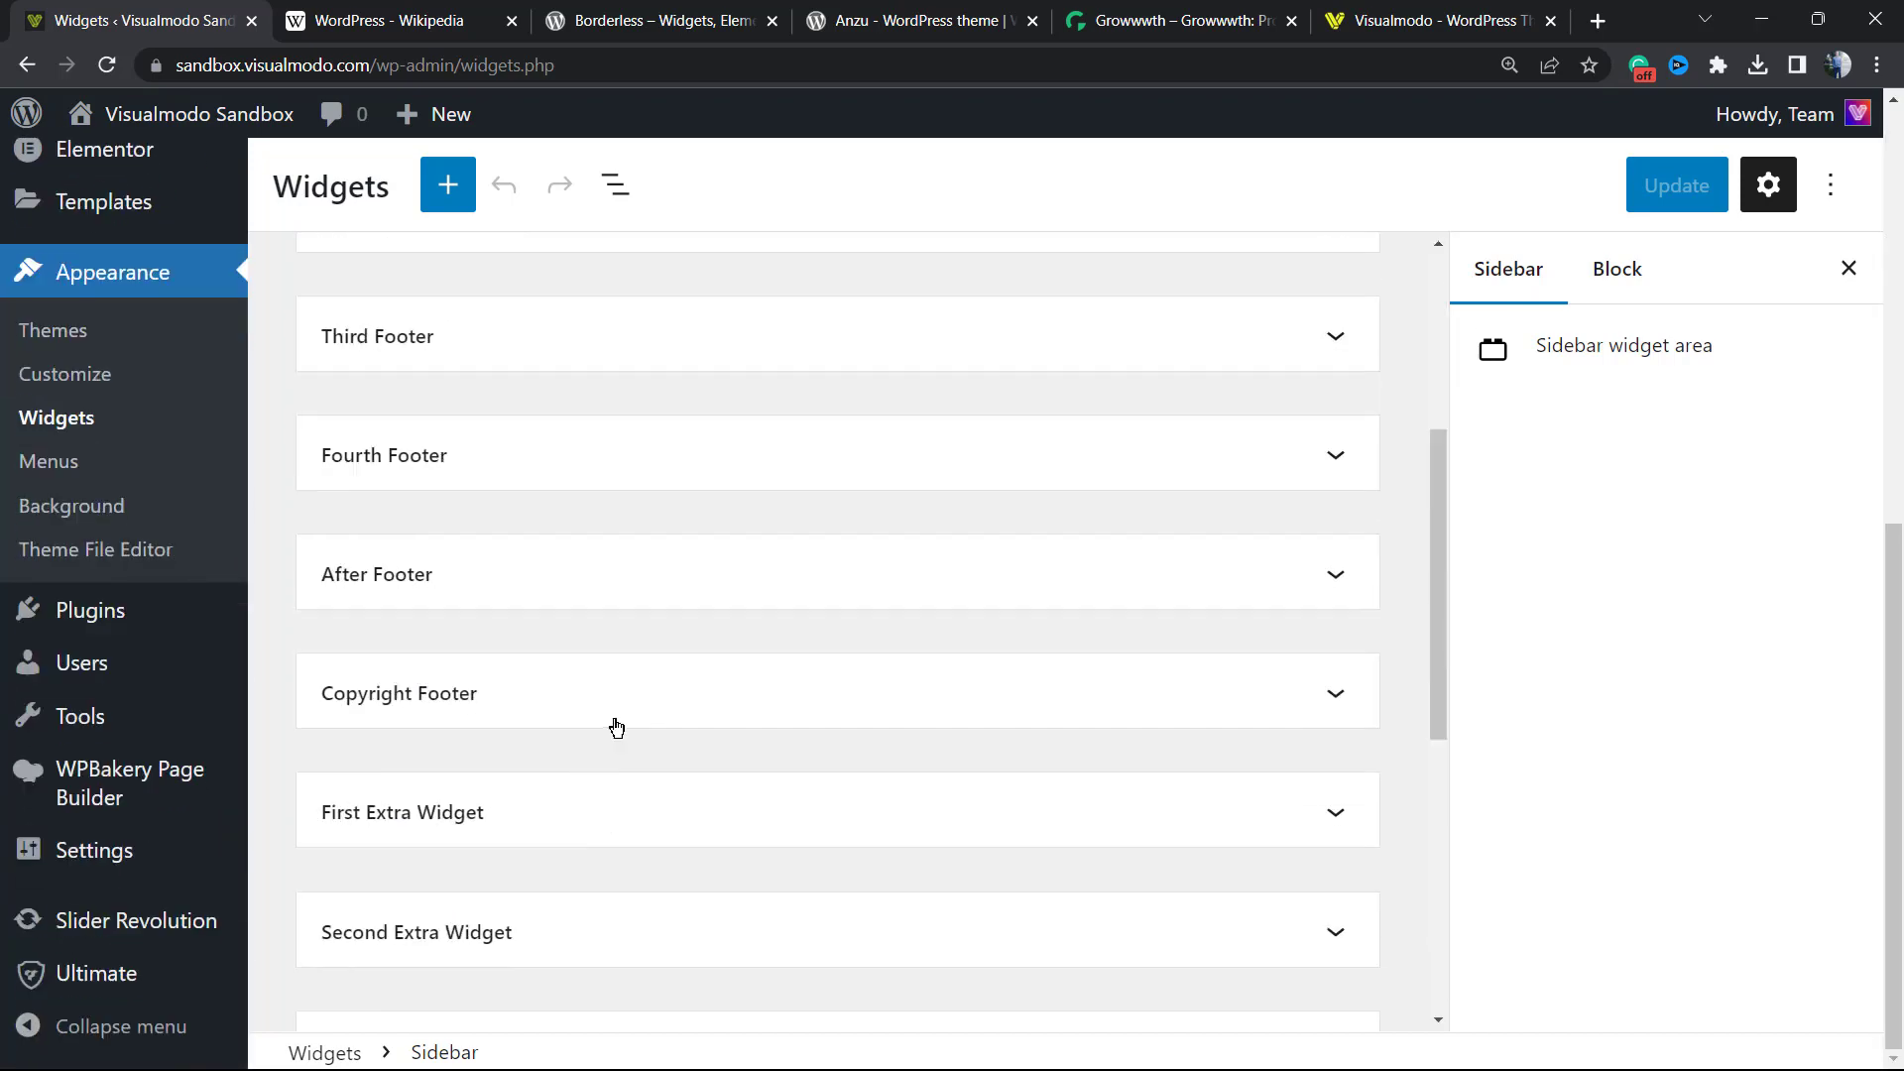
scroll(617, 729, up, 10)
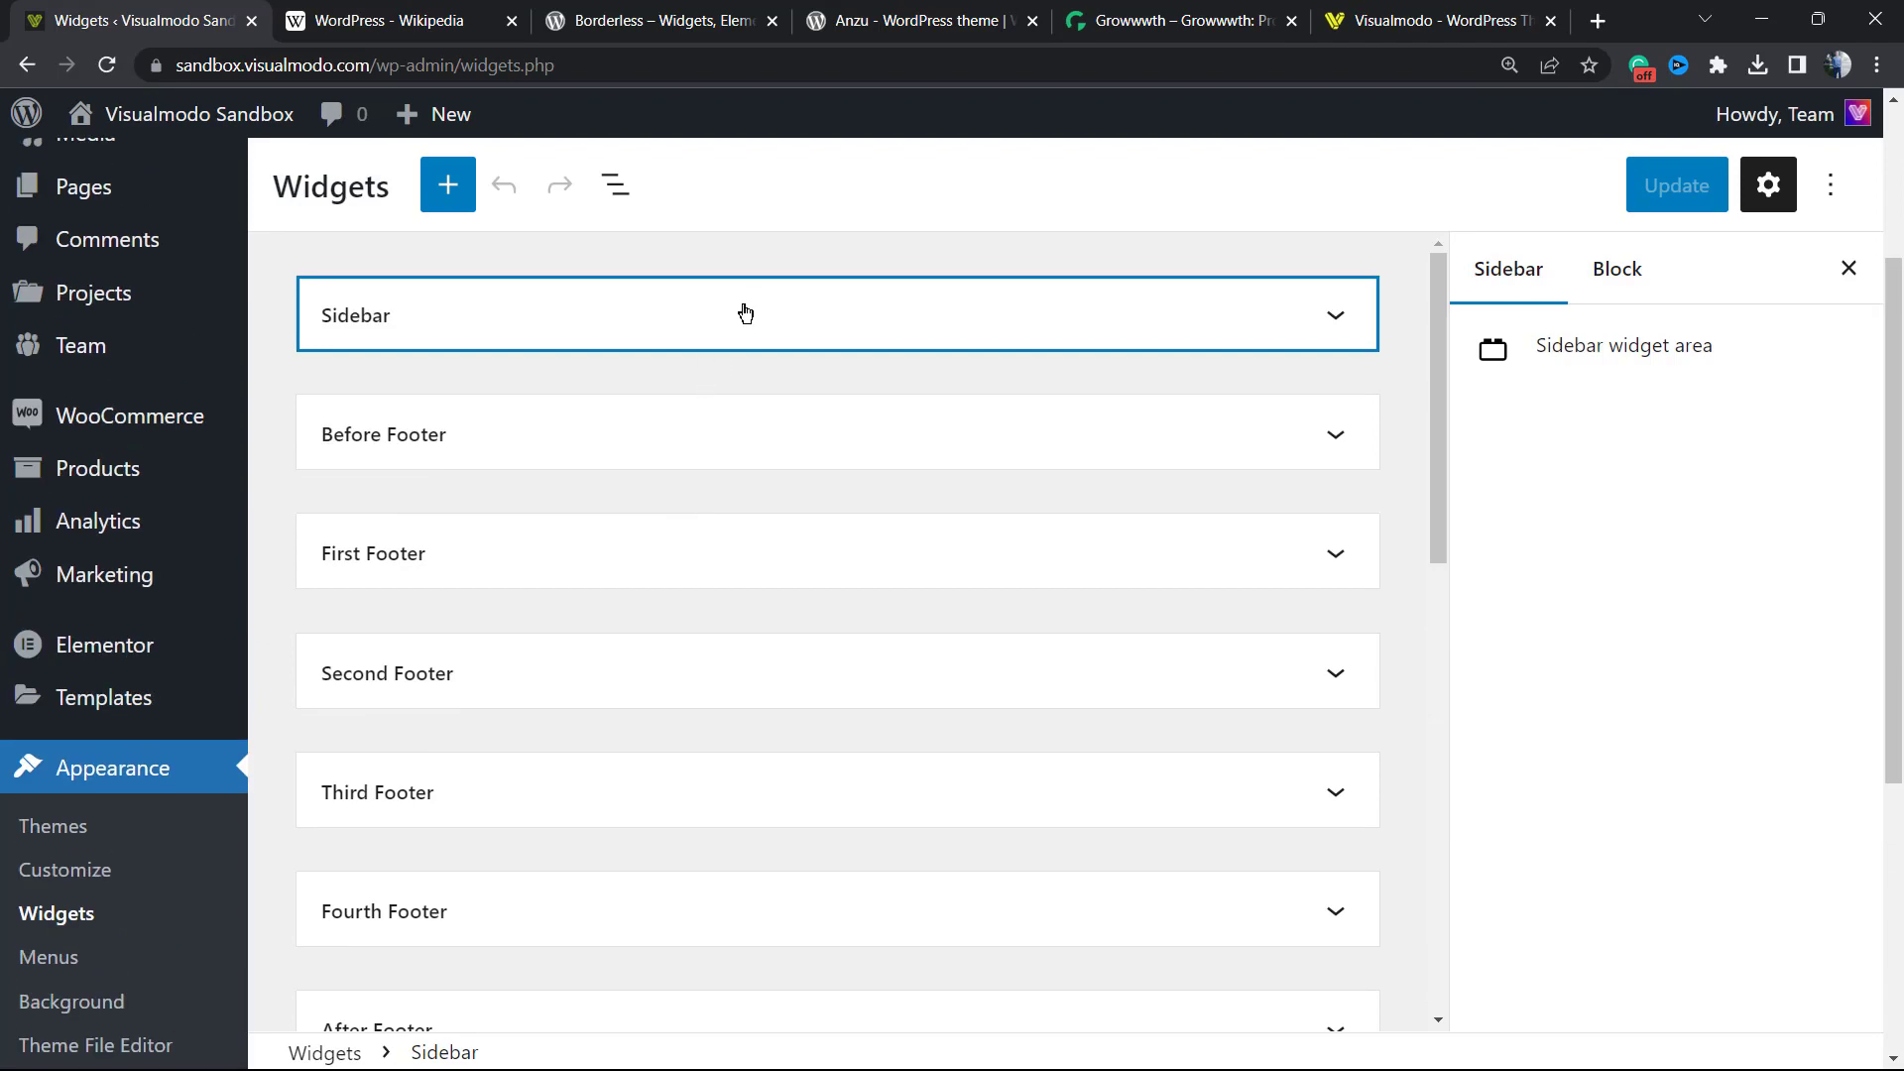
click(744, 314)
scroll(753, 450, down, 10)
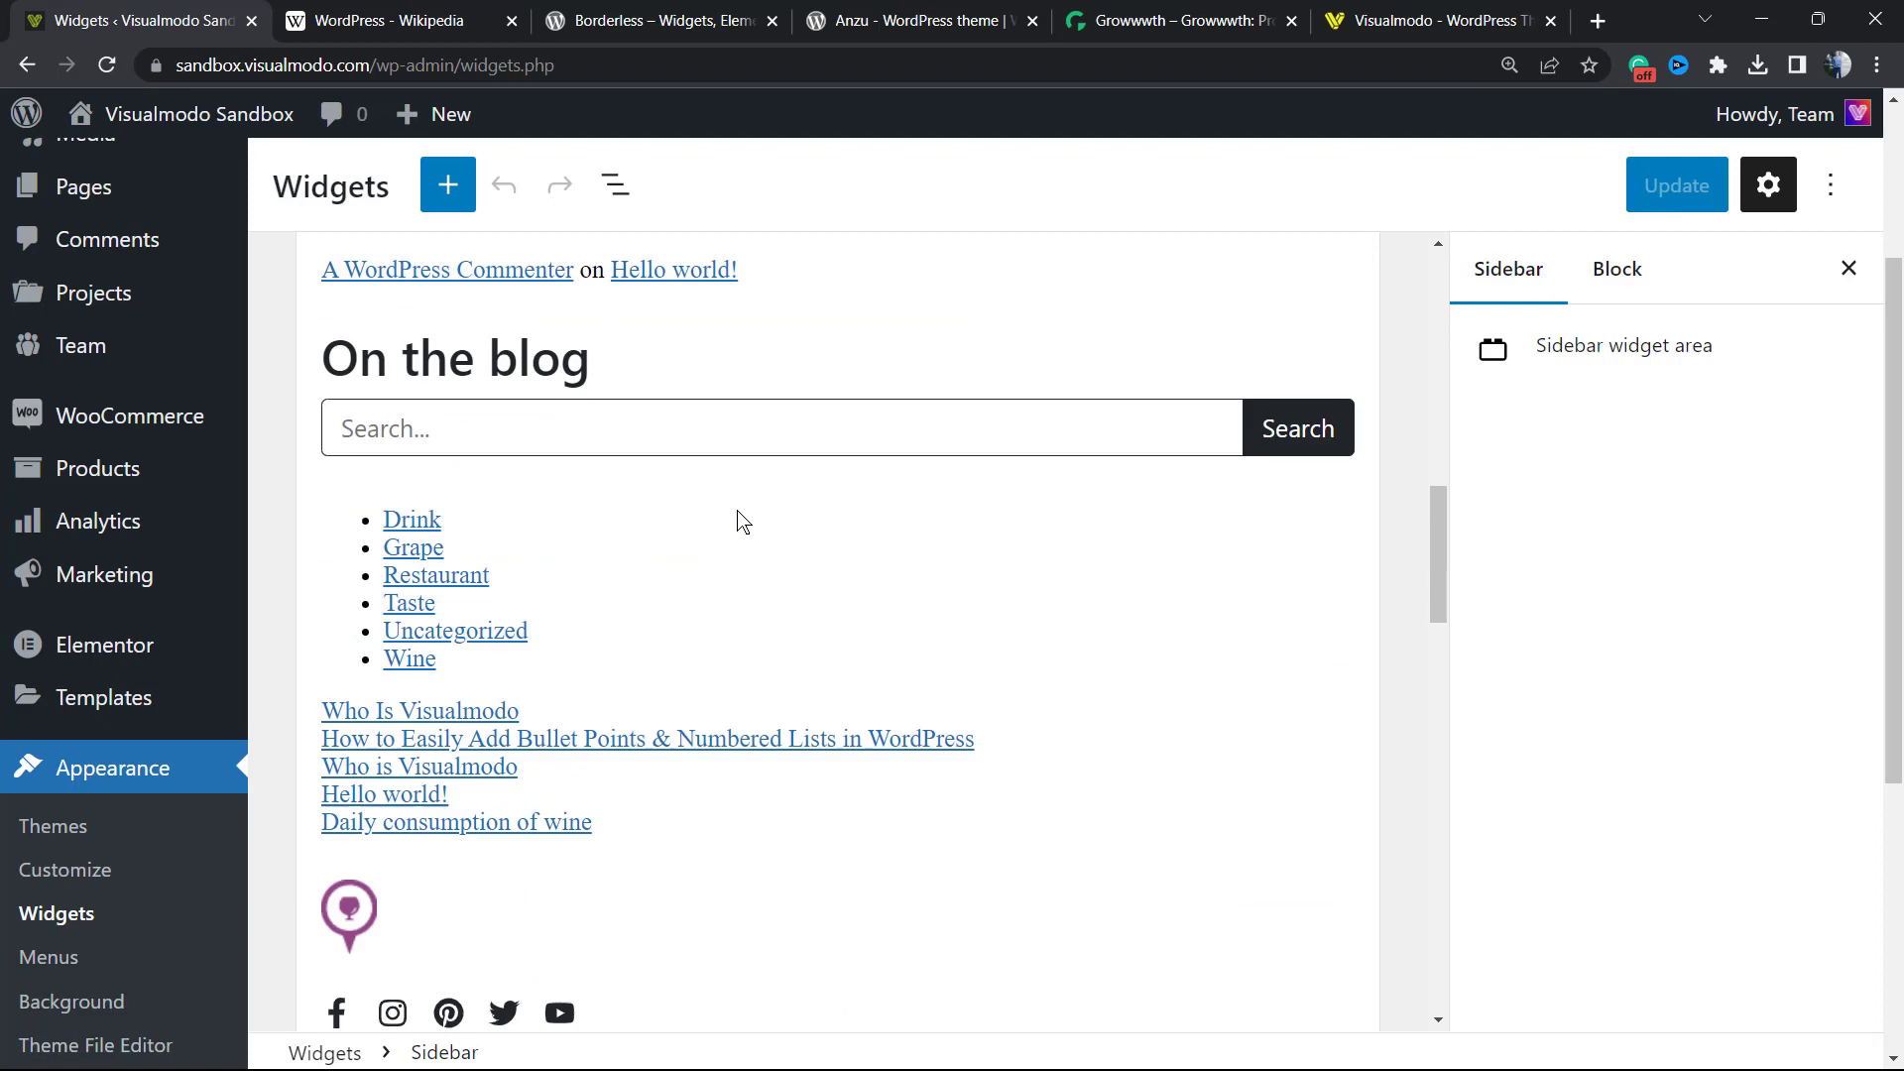
scroll(739, 520, down, 5)
scroll(735, 521, up, 10)
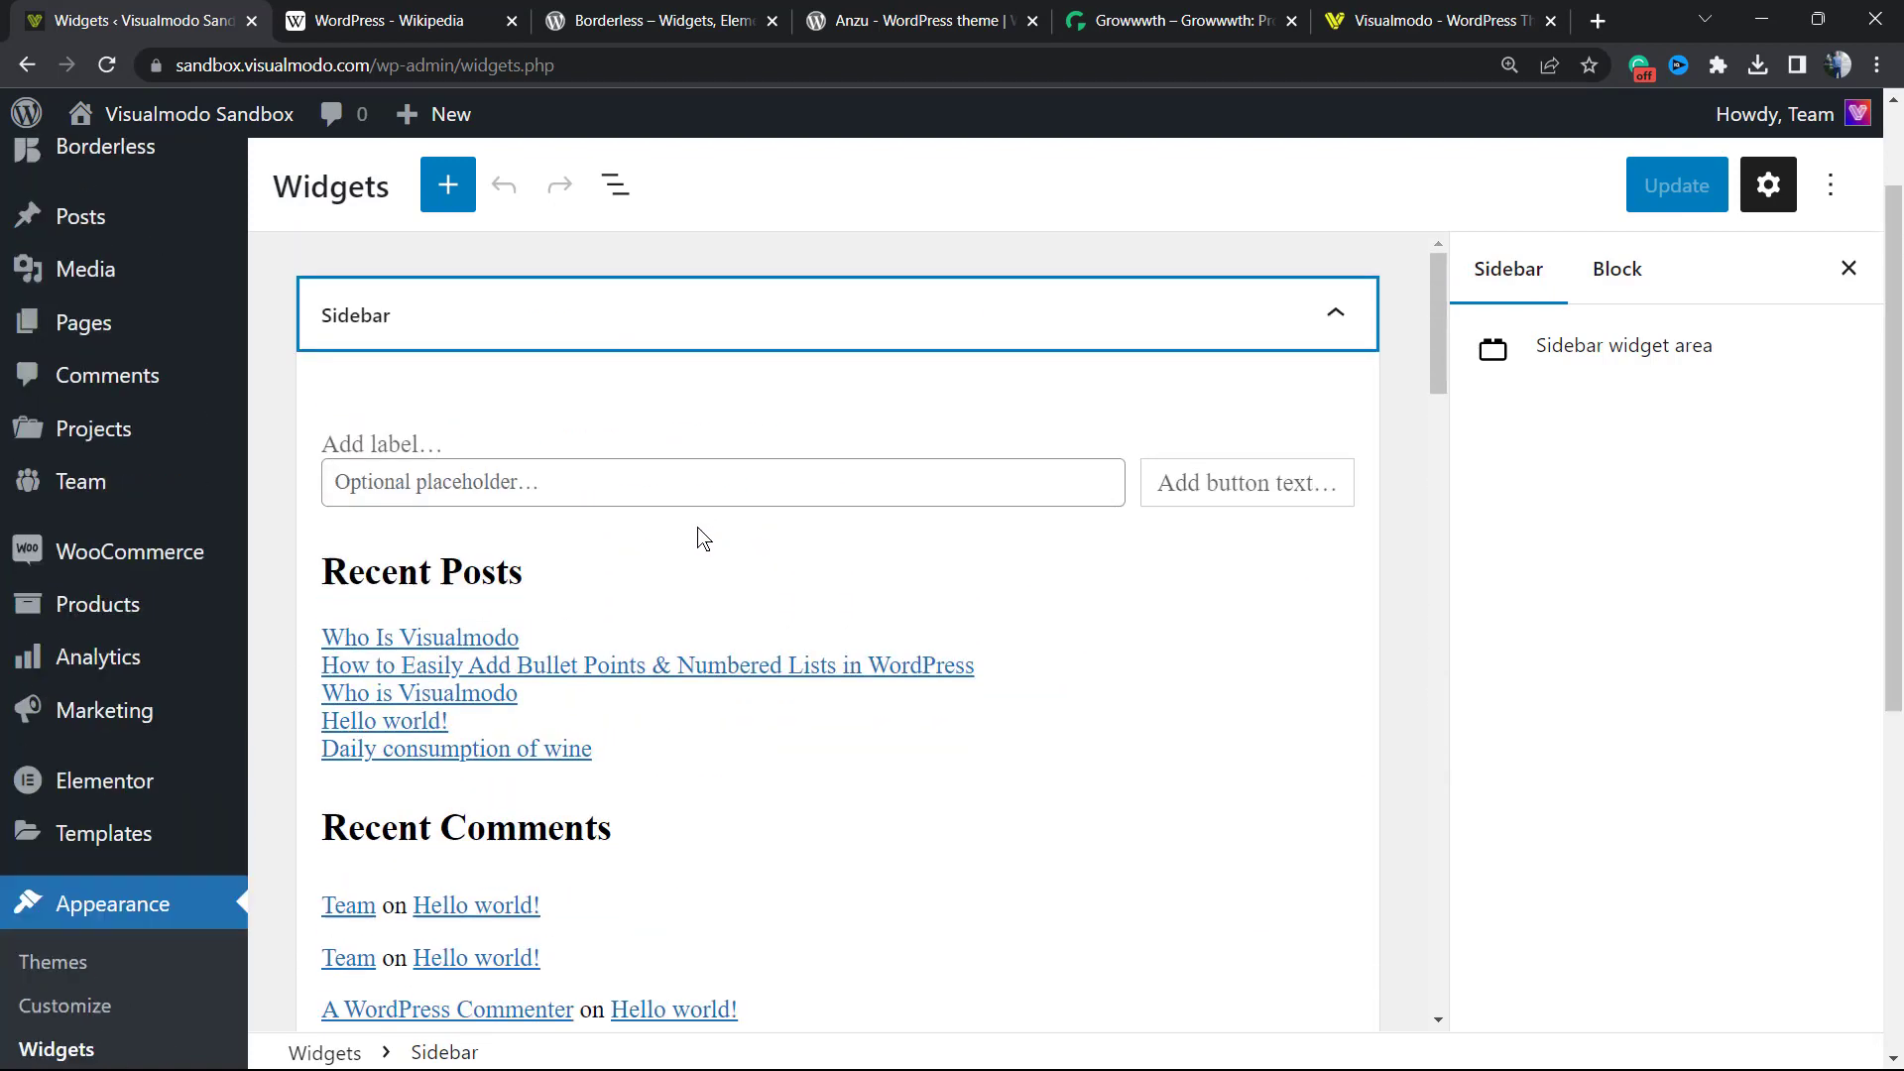
scroll(702, 538, up, 1)
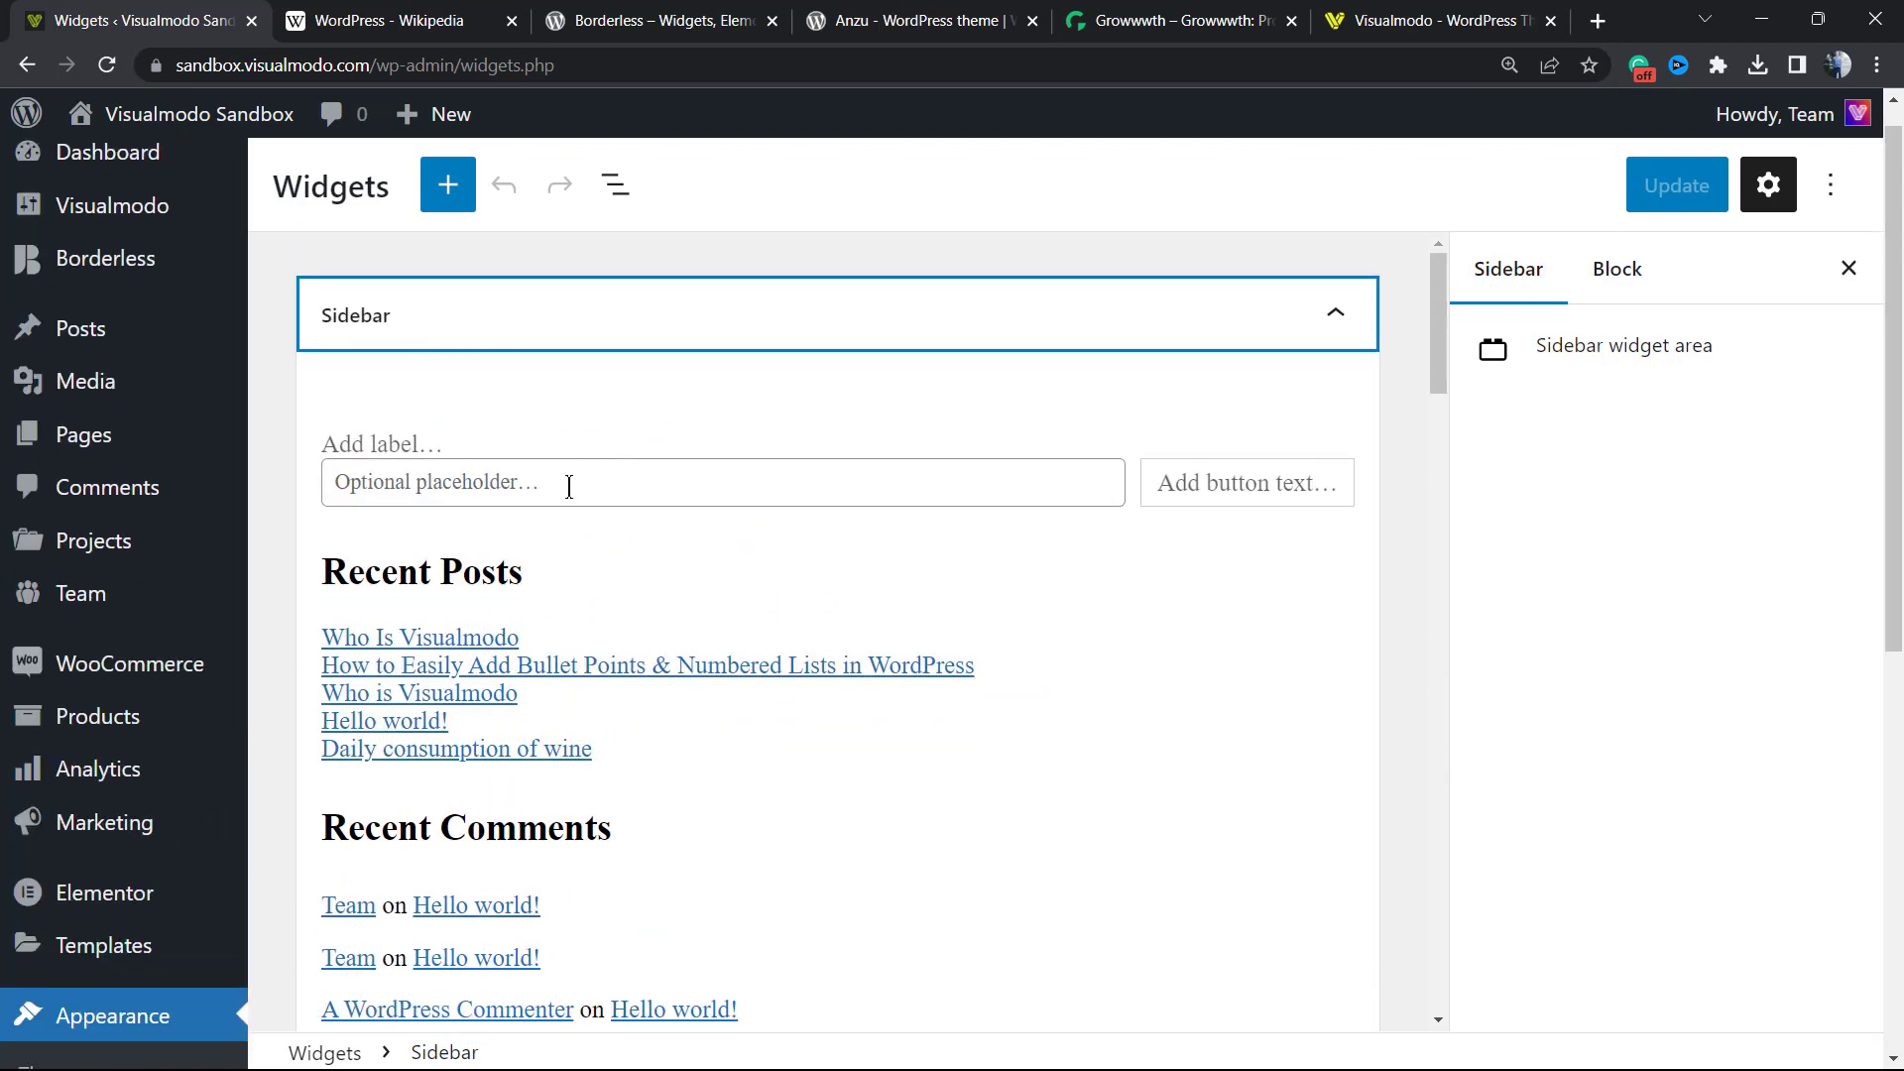
scroll(654, 476, down, 3)
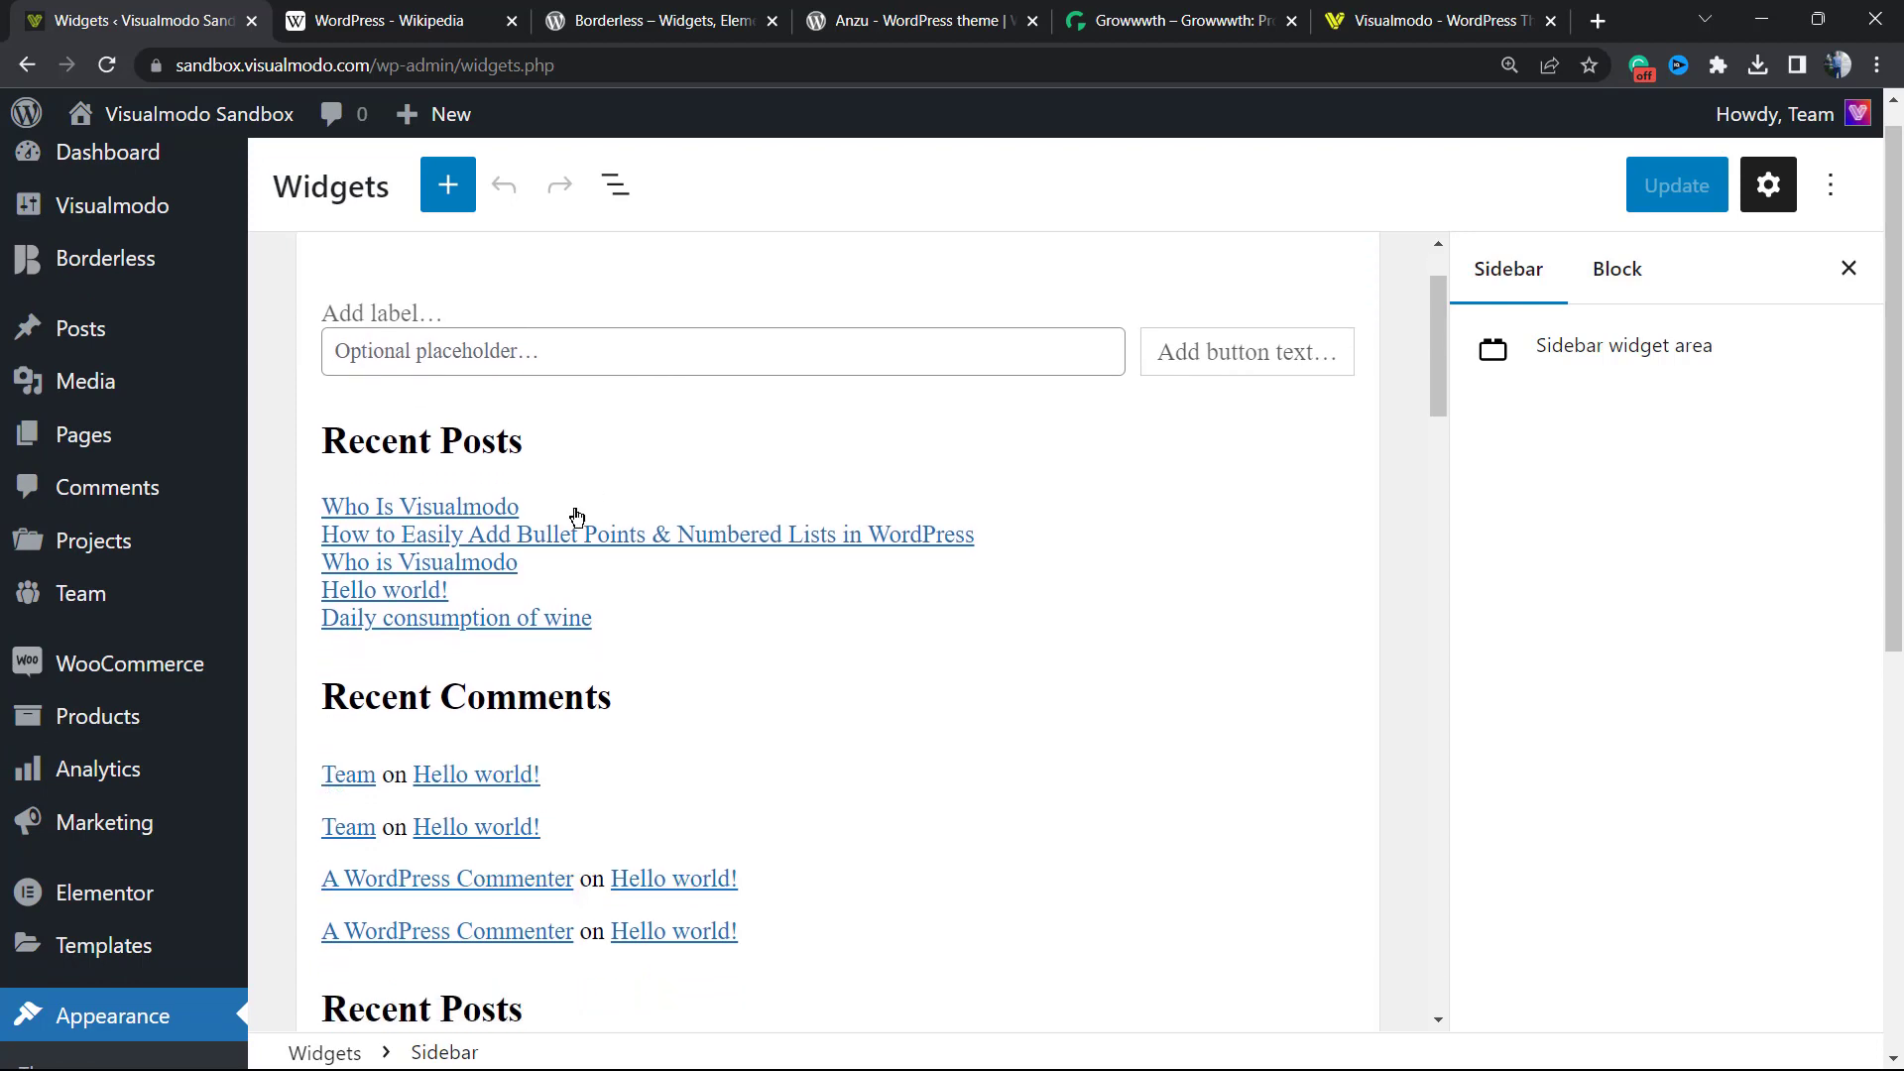
scroll(744, 568, down, 5)
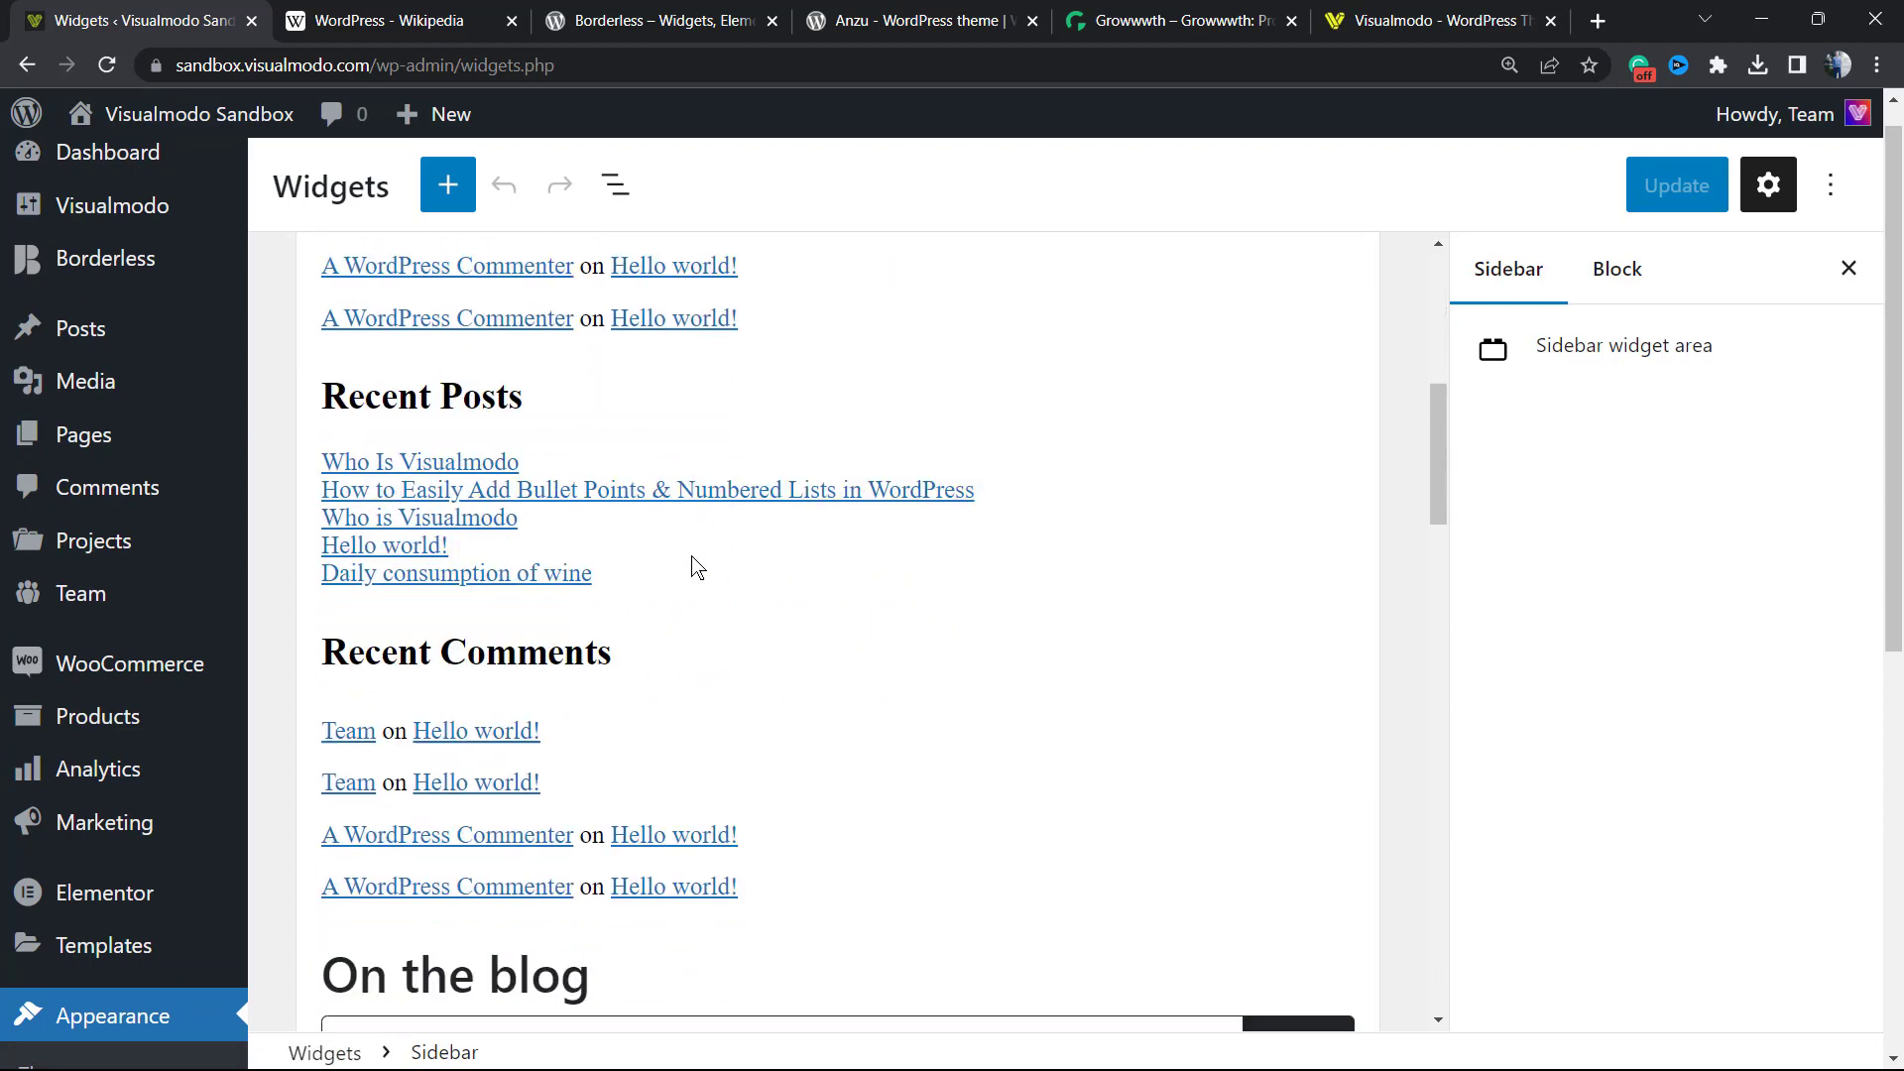
Step: Remove the duplicate Recent Posts group from the Sidebar widget area
click(650, 483)
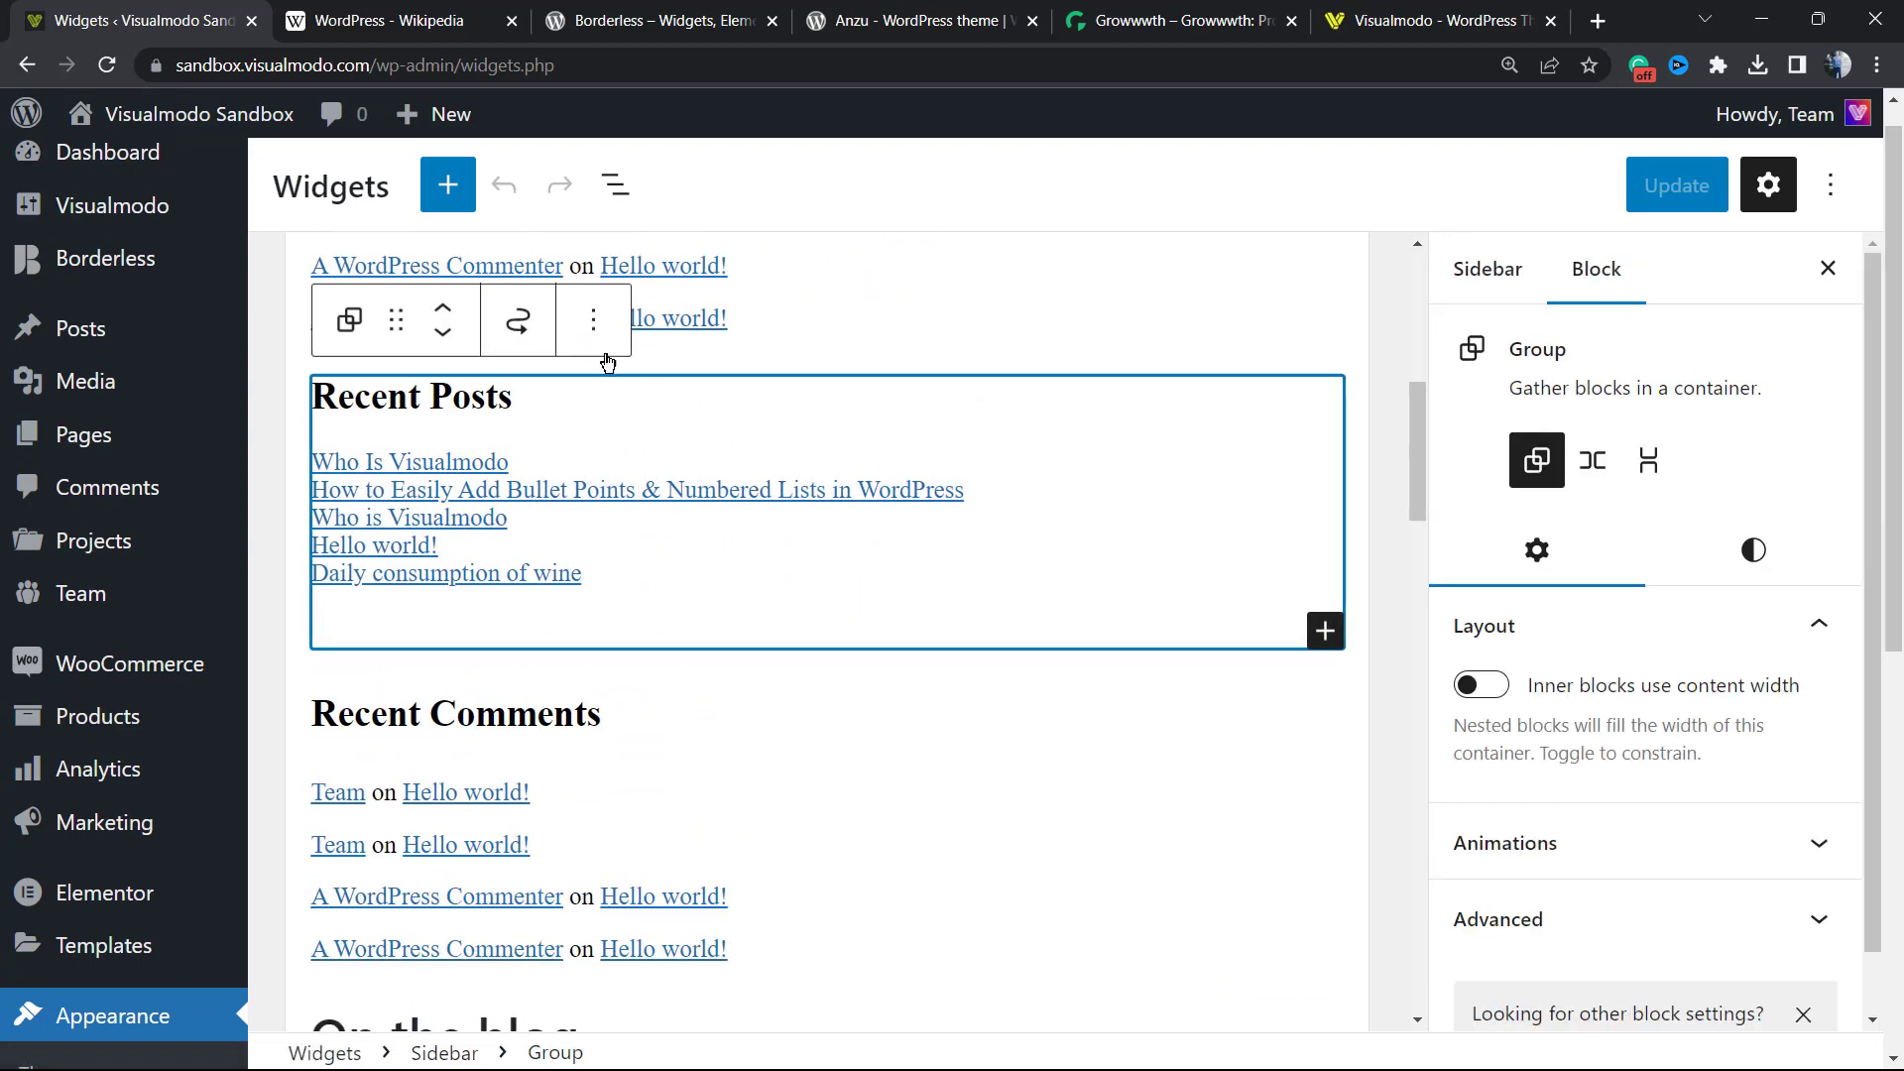
click(600, 320)
scroll(753, 705, down, 5)
scroll(681, 731, up, 1)
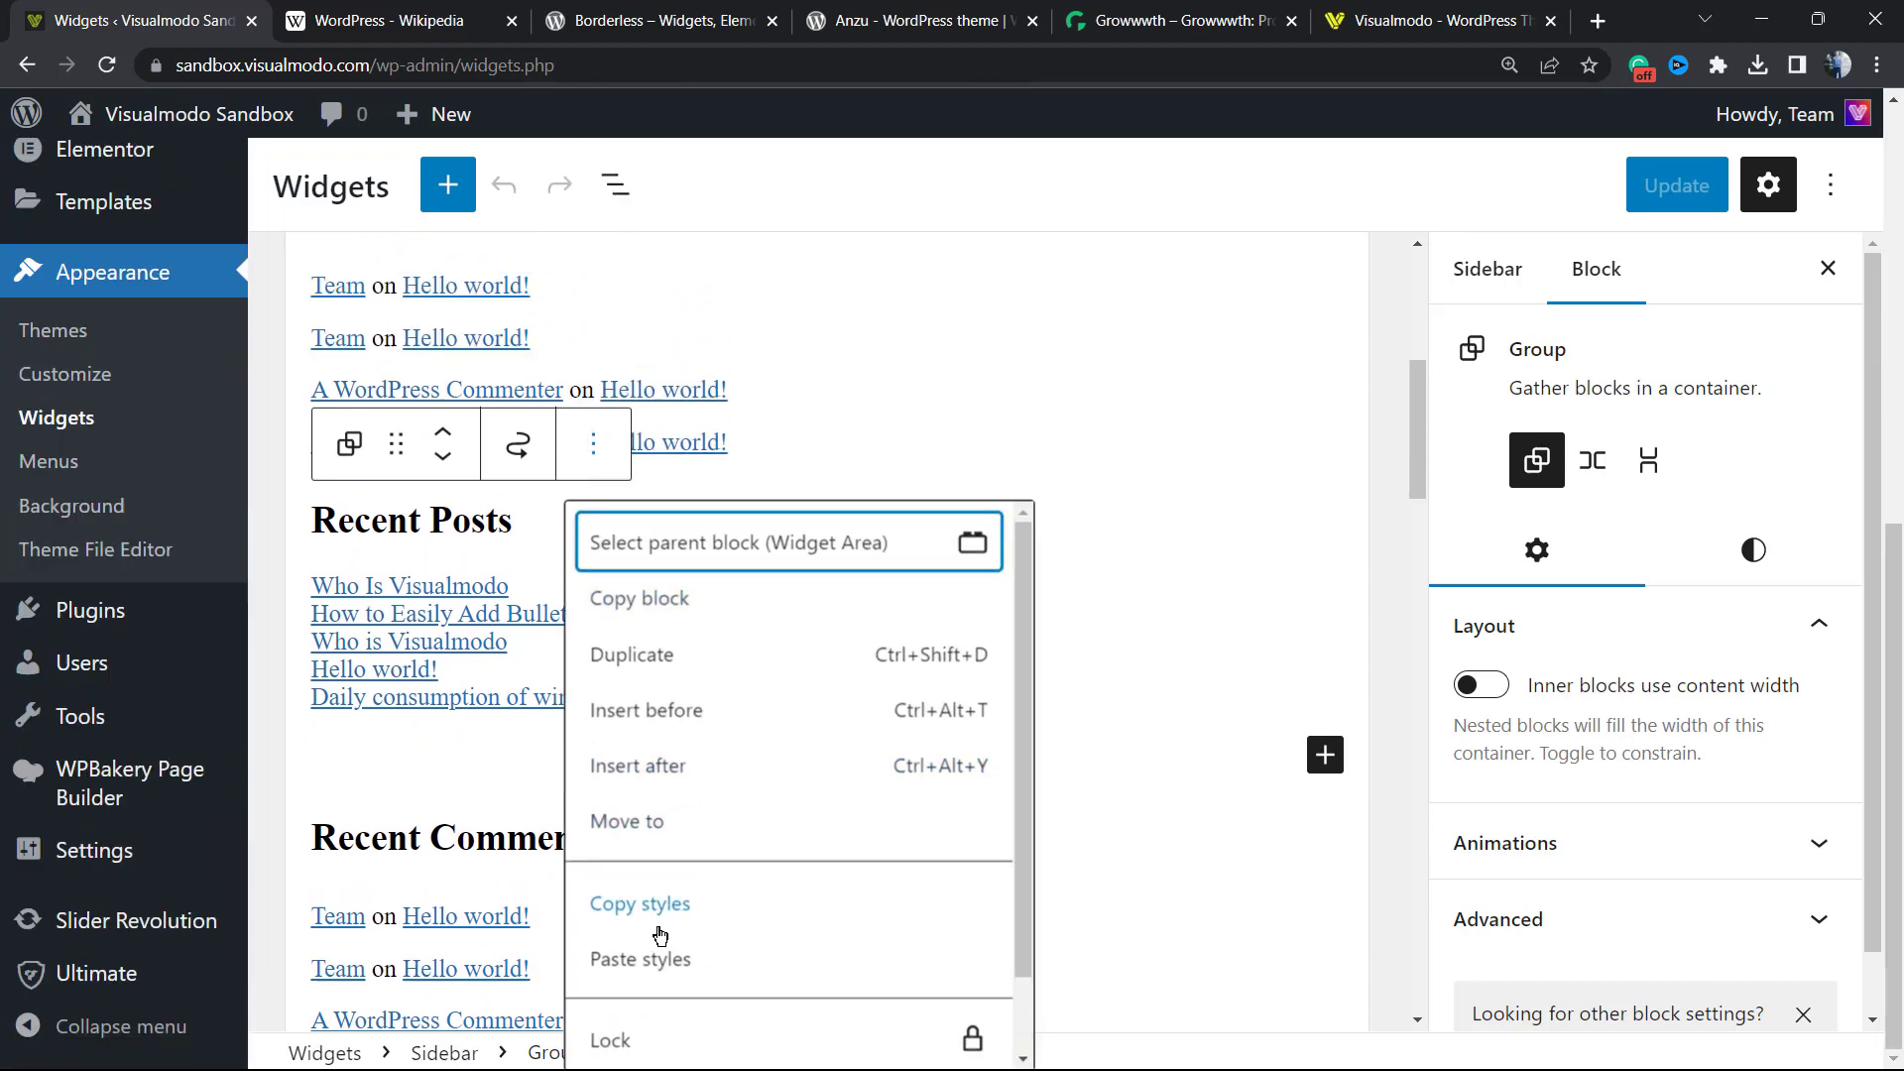
scroll(681, 941, down, 1)
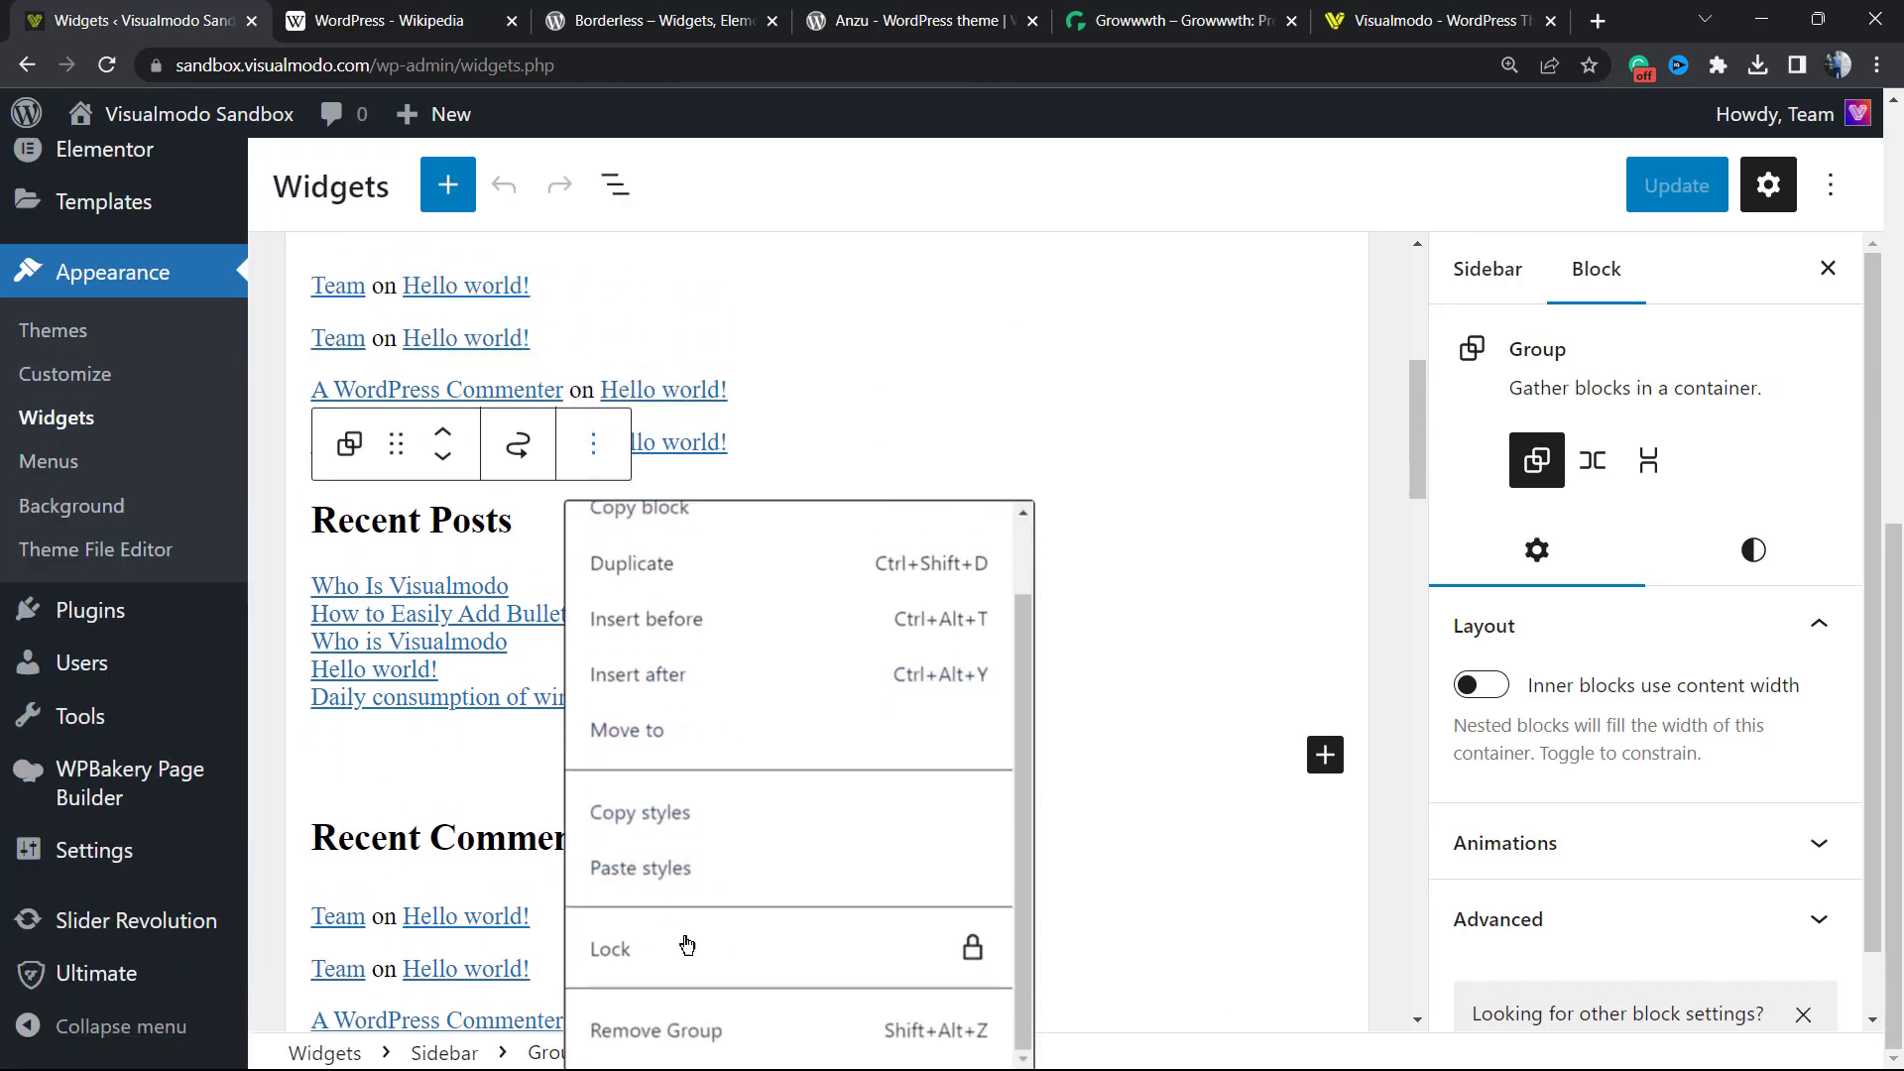
click(714, 1032)
scroll(694, 511, up, 5)
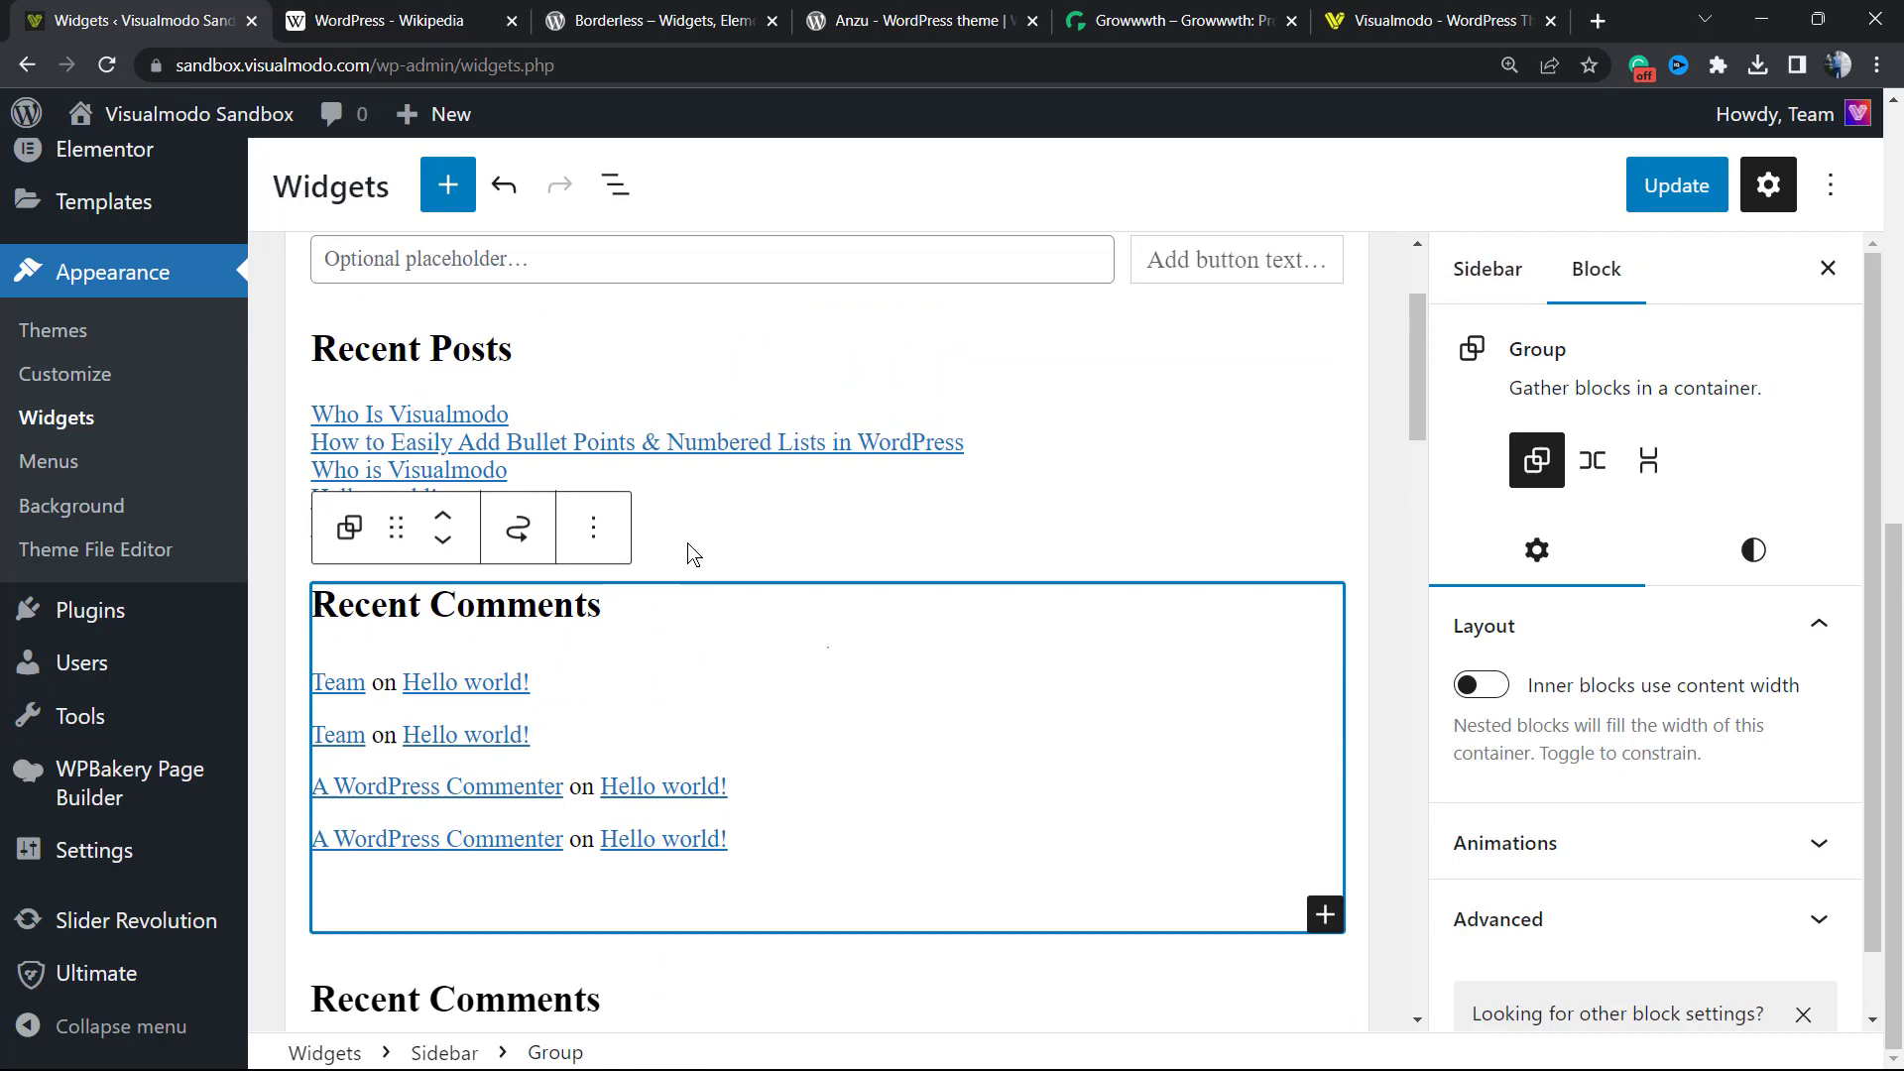
Step: Remove the duplicate Recent Comments group, leaving one of each above 'On the blog'
click(593, 675)
scroll(749, 809, down, 4)
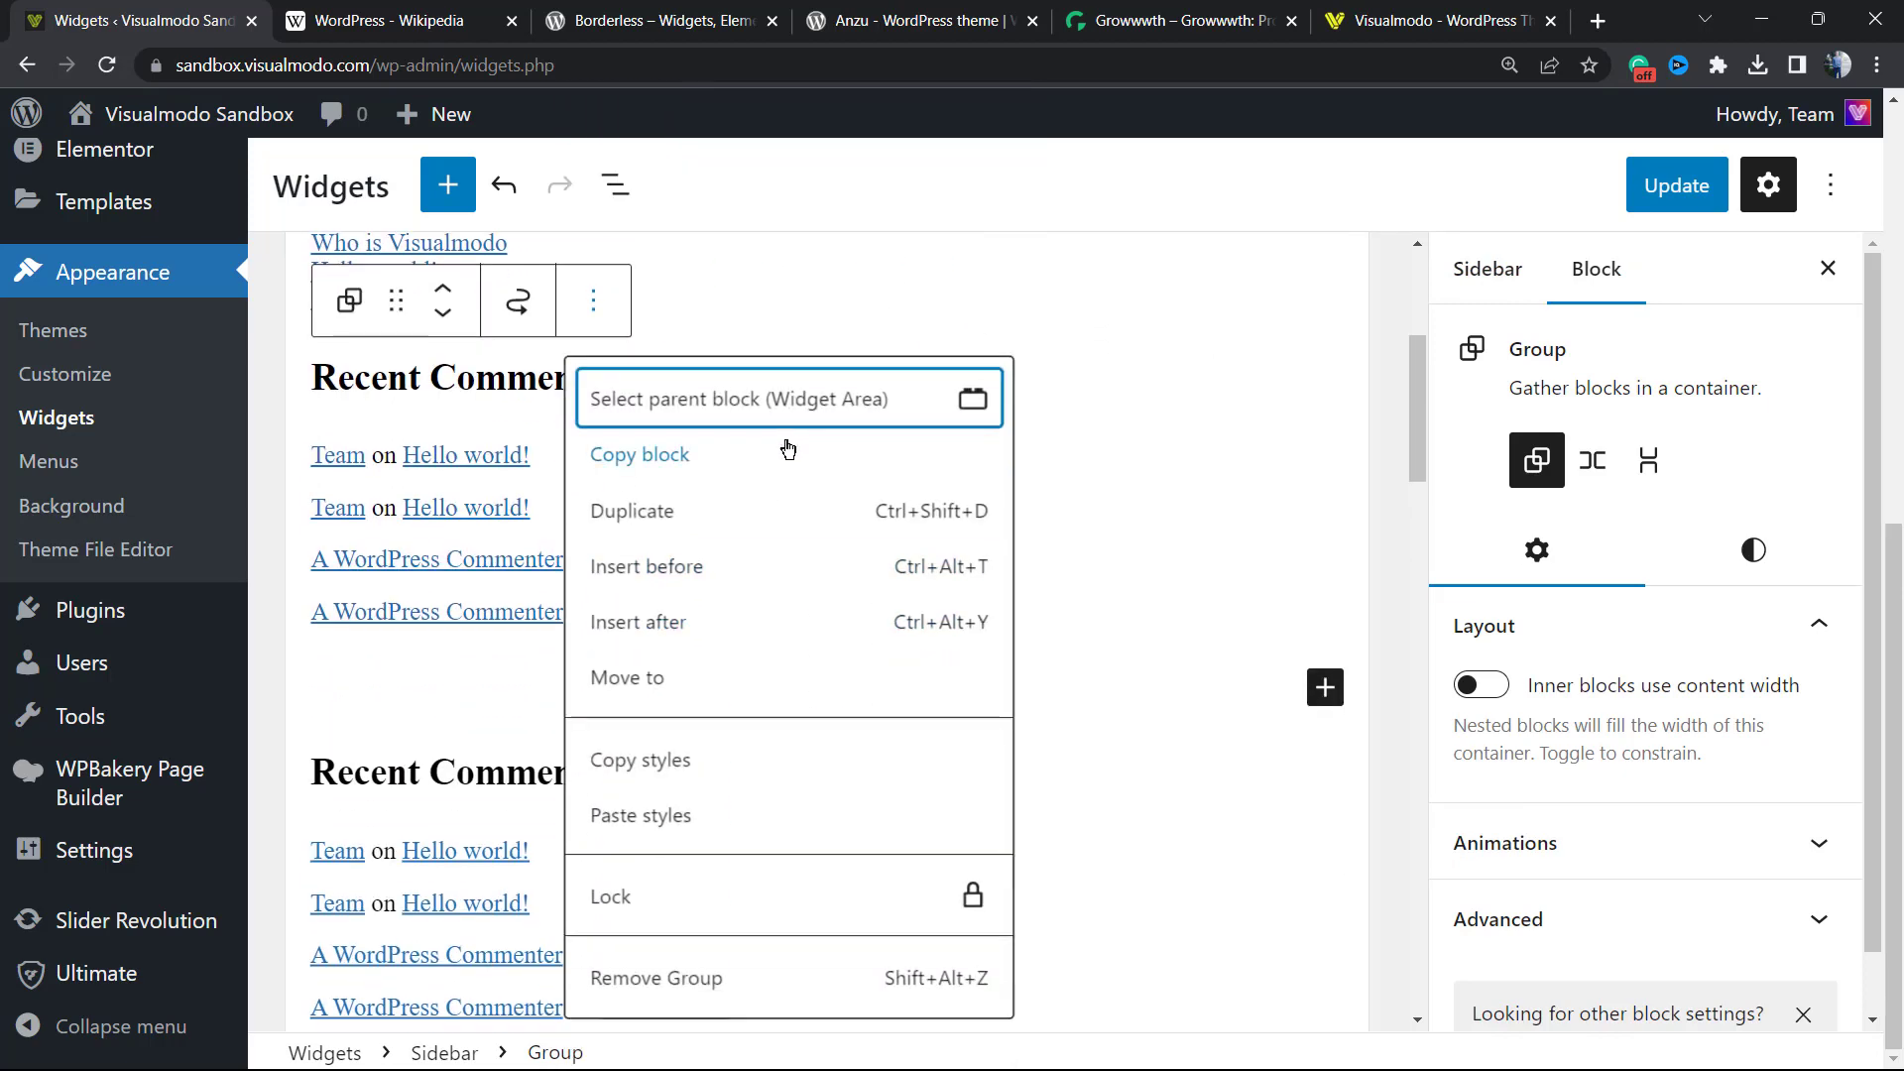
click(721, 978)
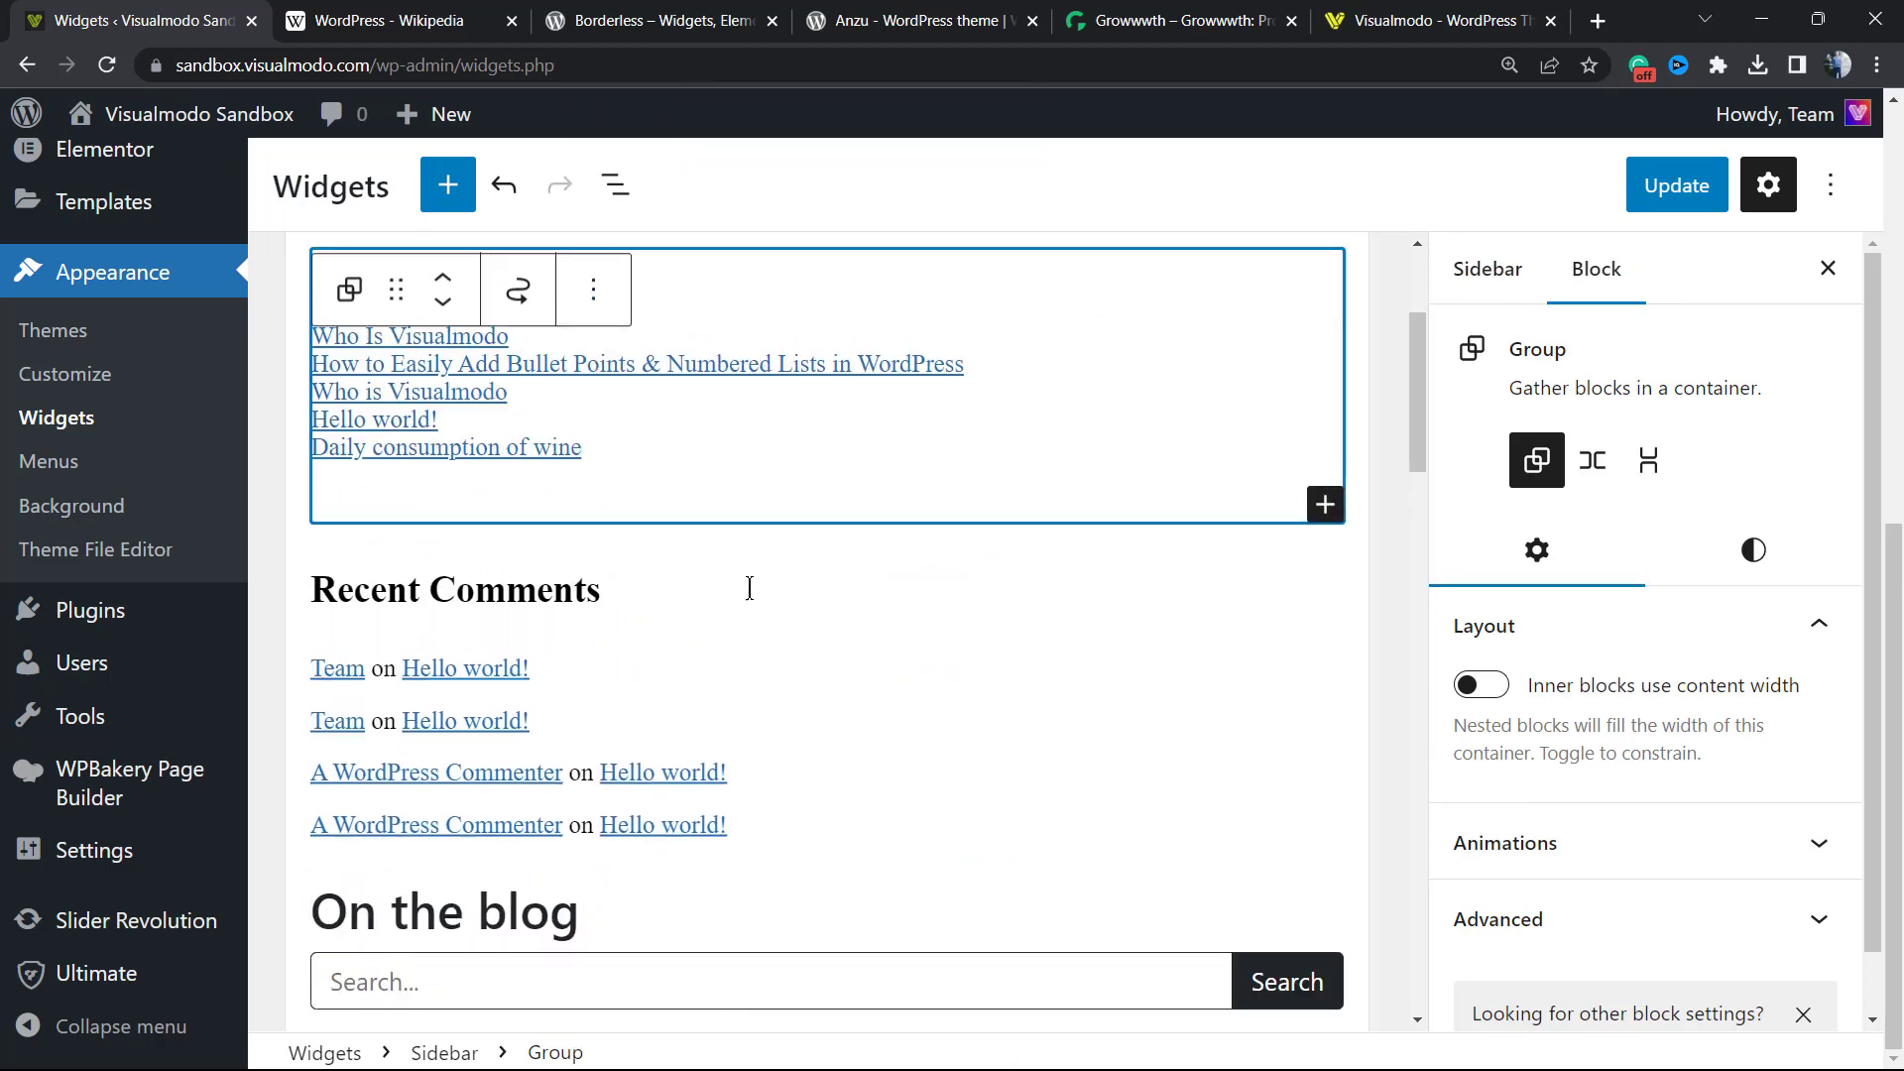
scroll(748, 595, up, 3)
scroll(749, 610, down, 10)
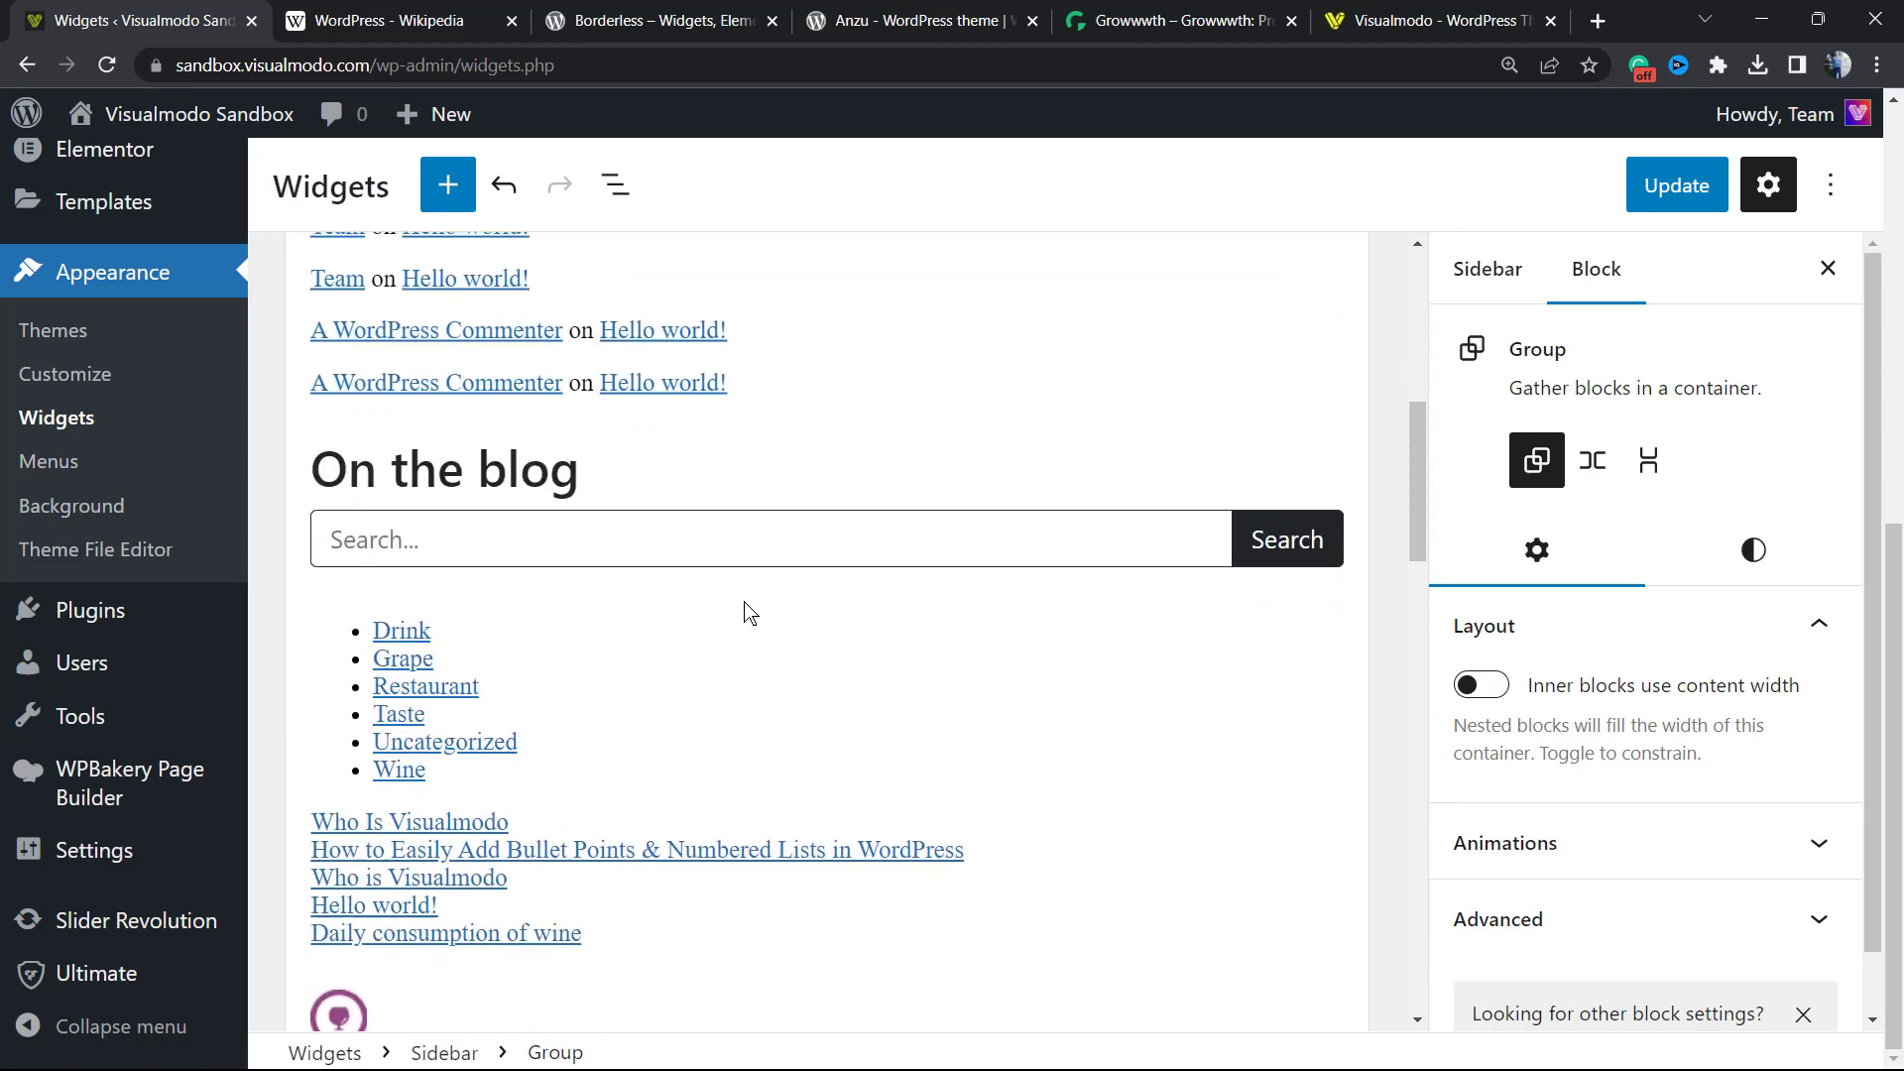
click(635, 536)
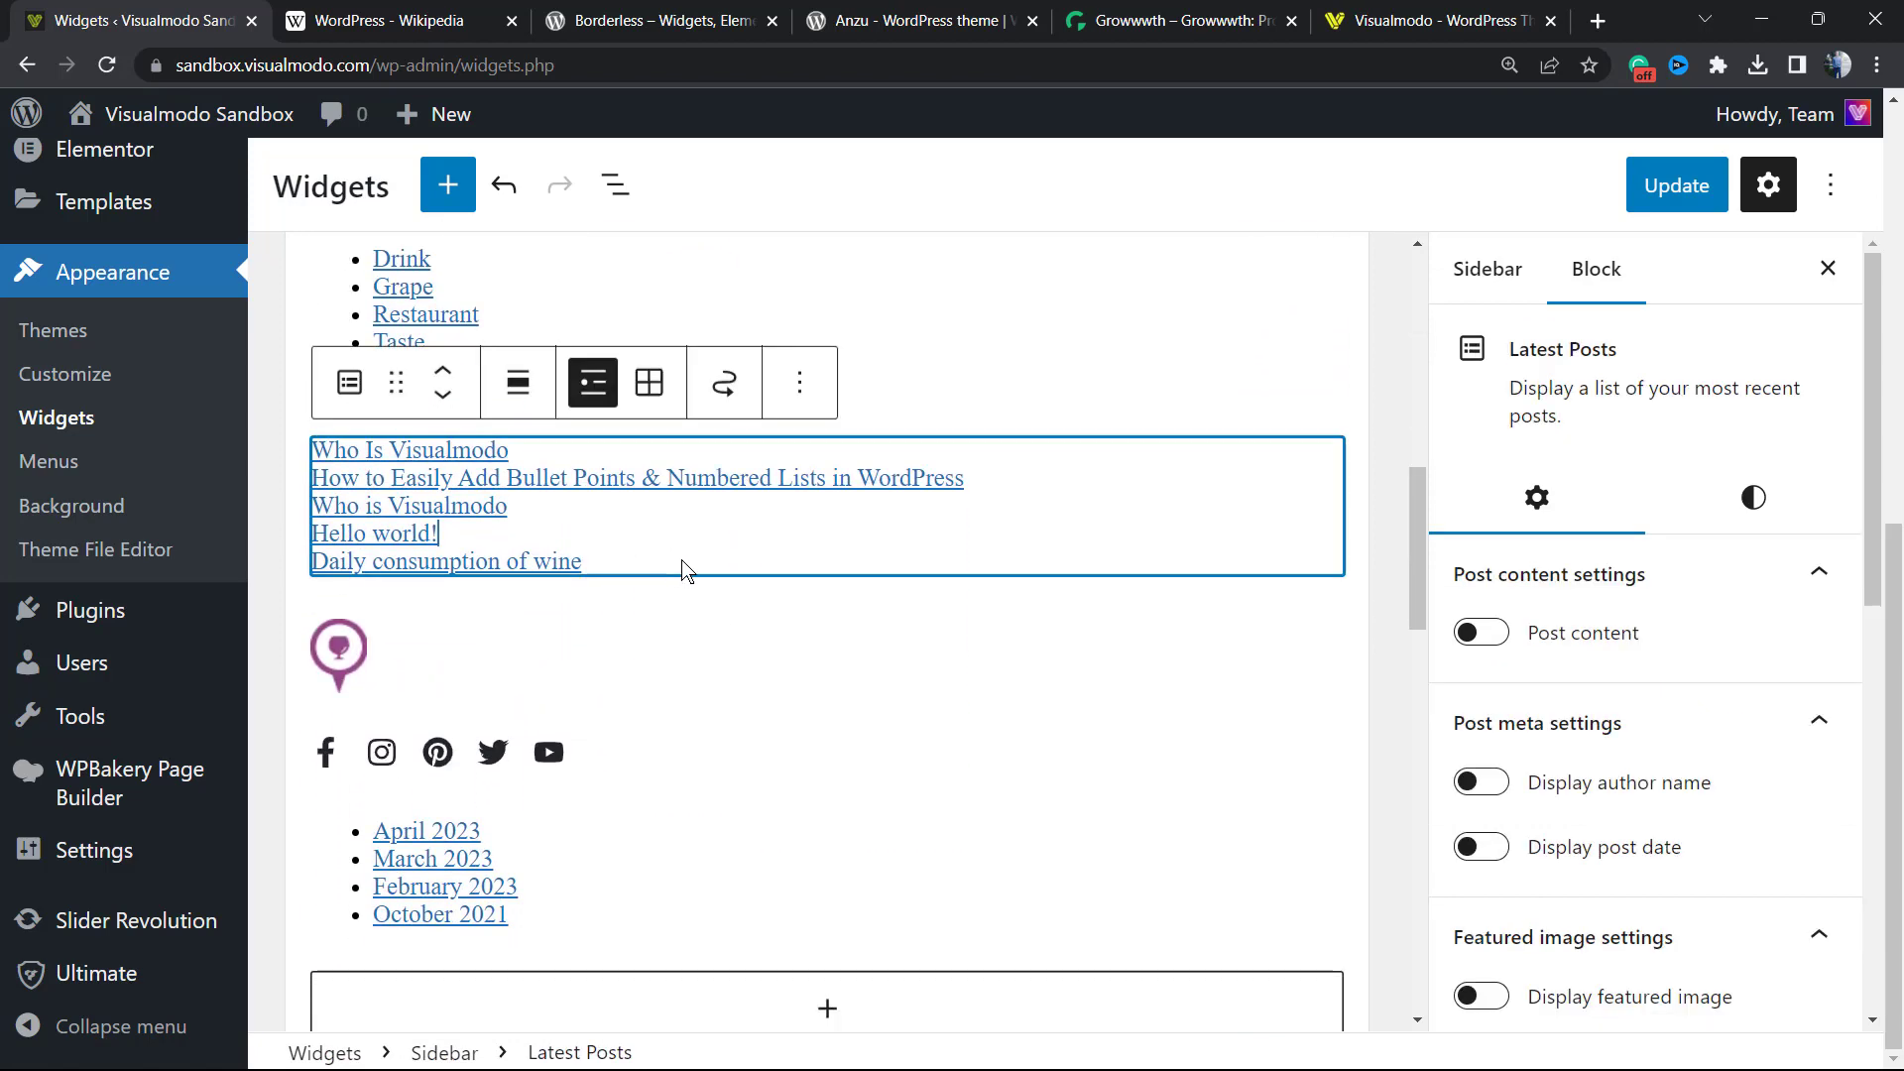
scroll(699, 582, down, 4)
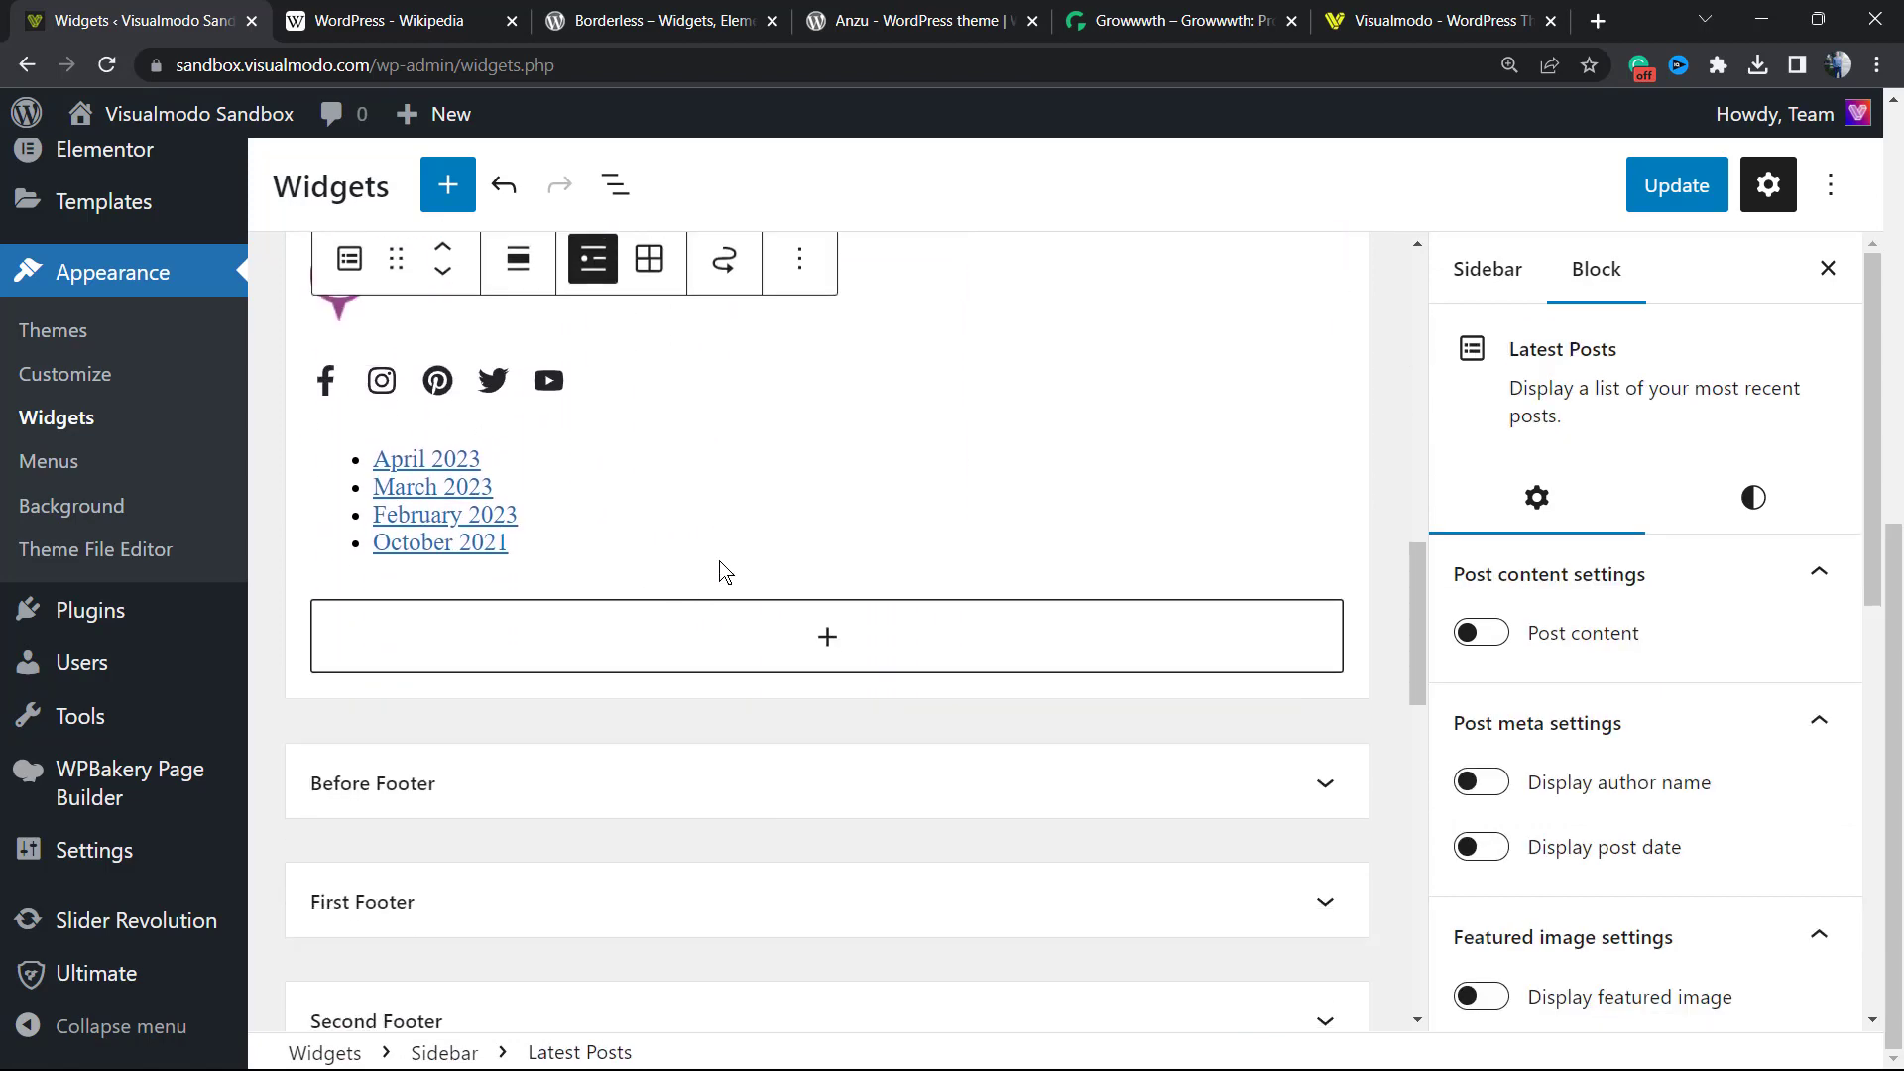
click(823, 633)
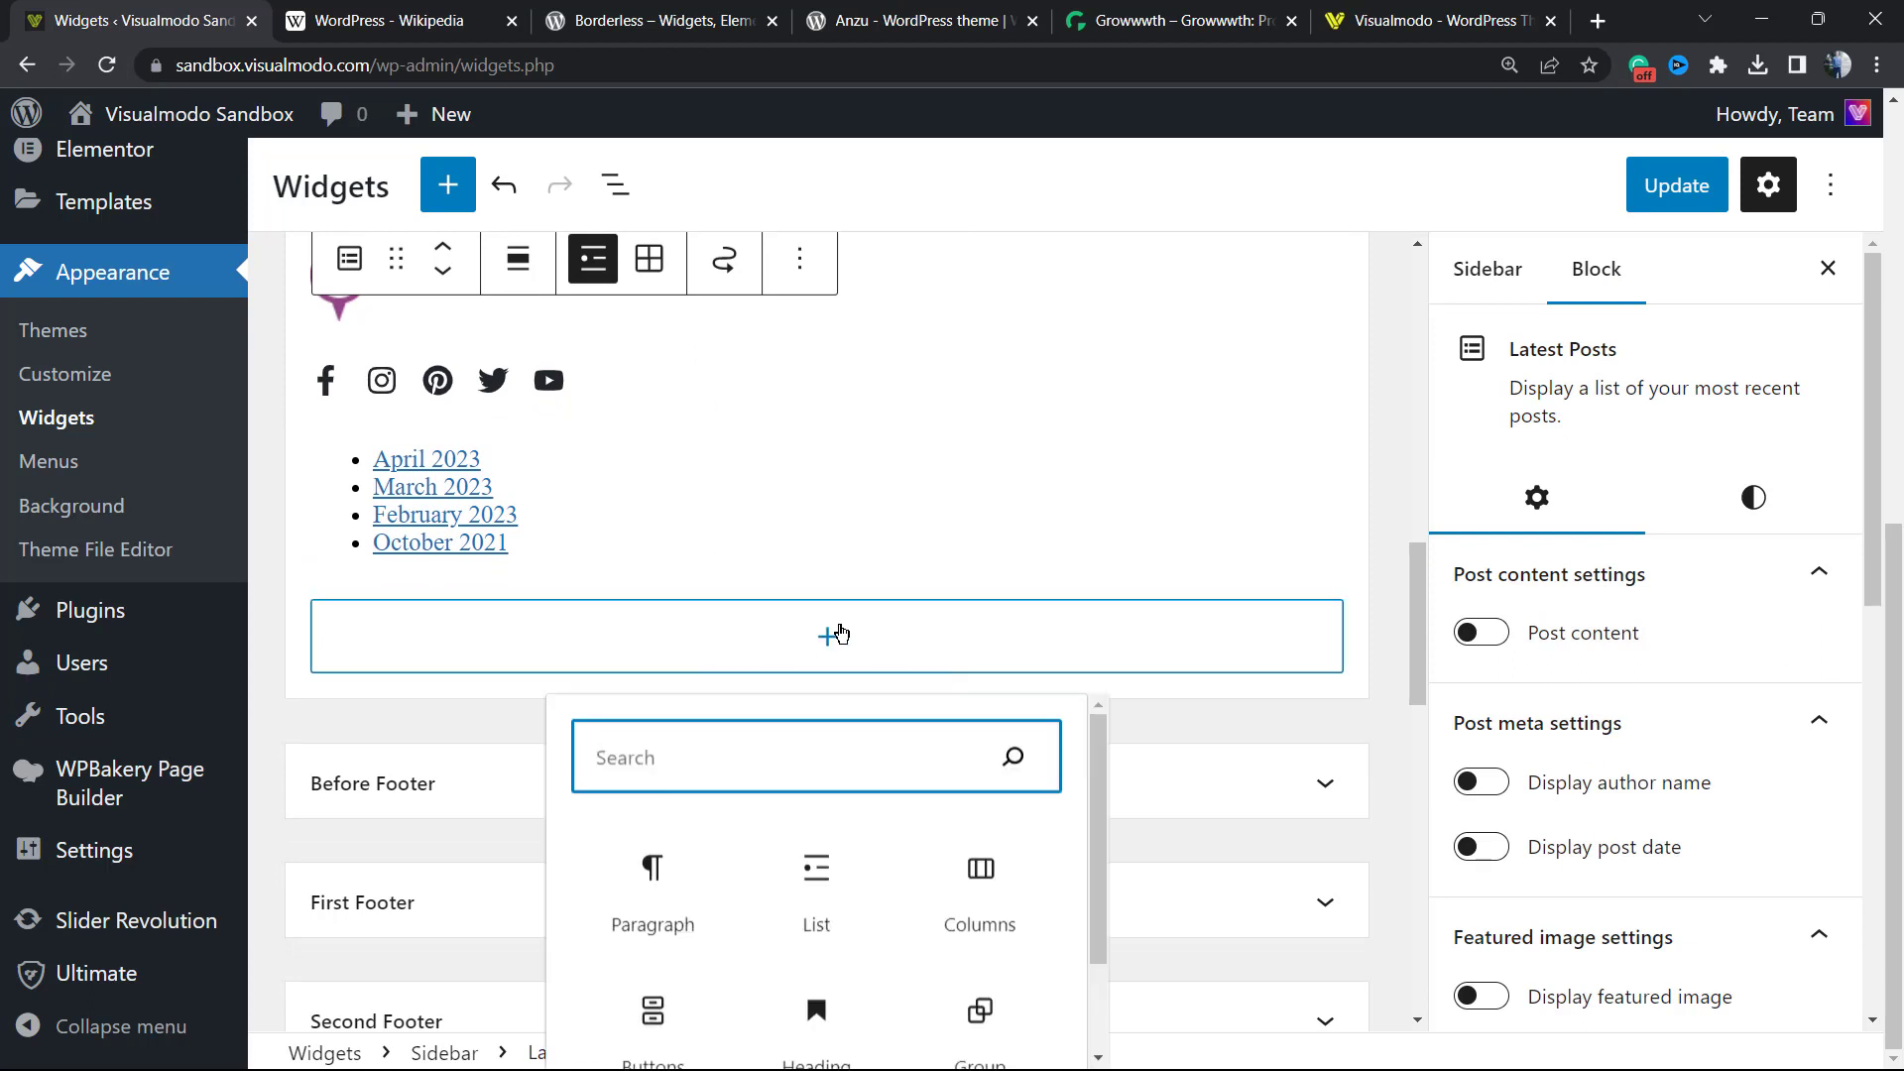
scroll(741, 790, down, 2)
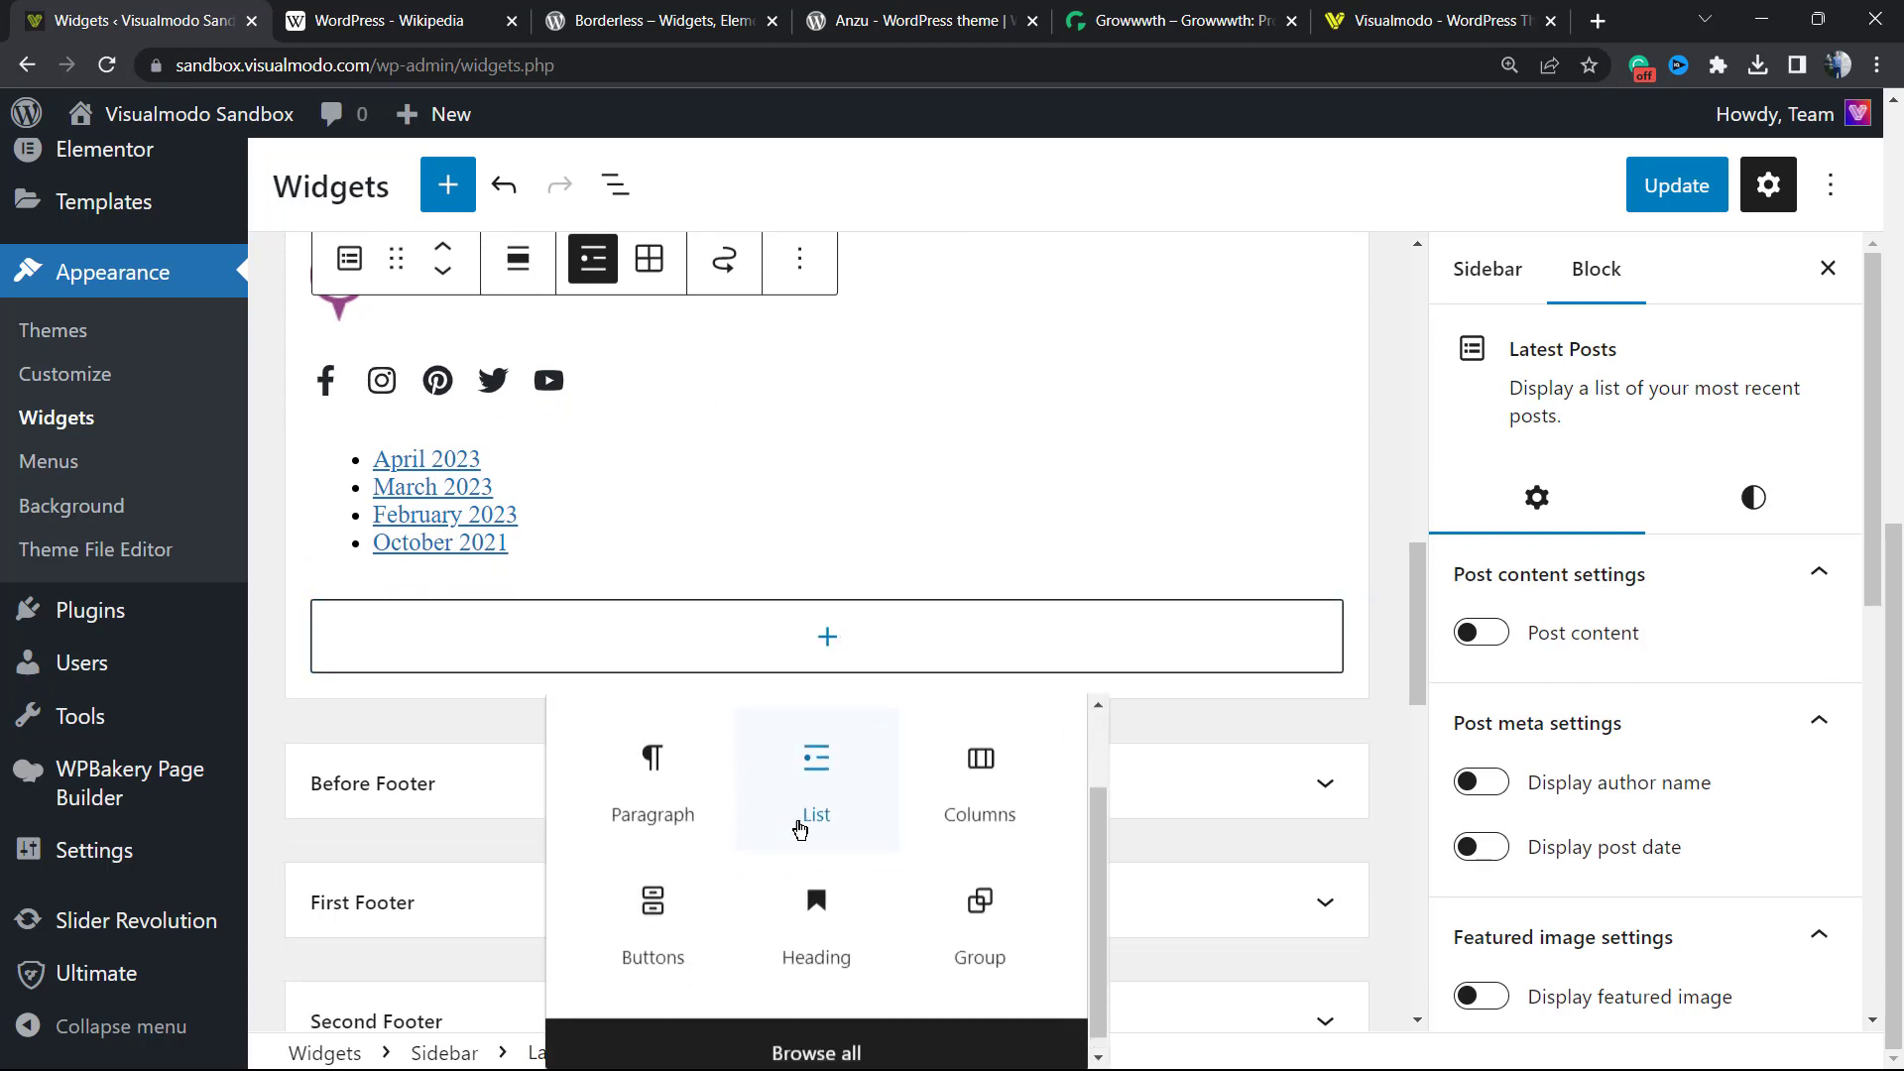
scroll(787, 721, up, 2)
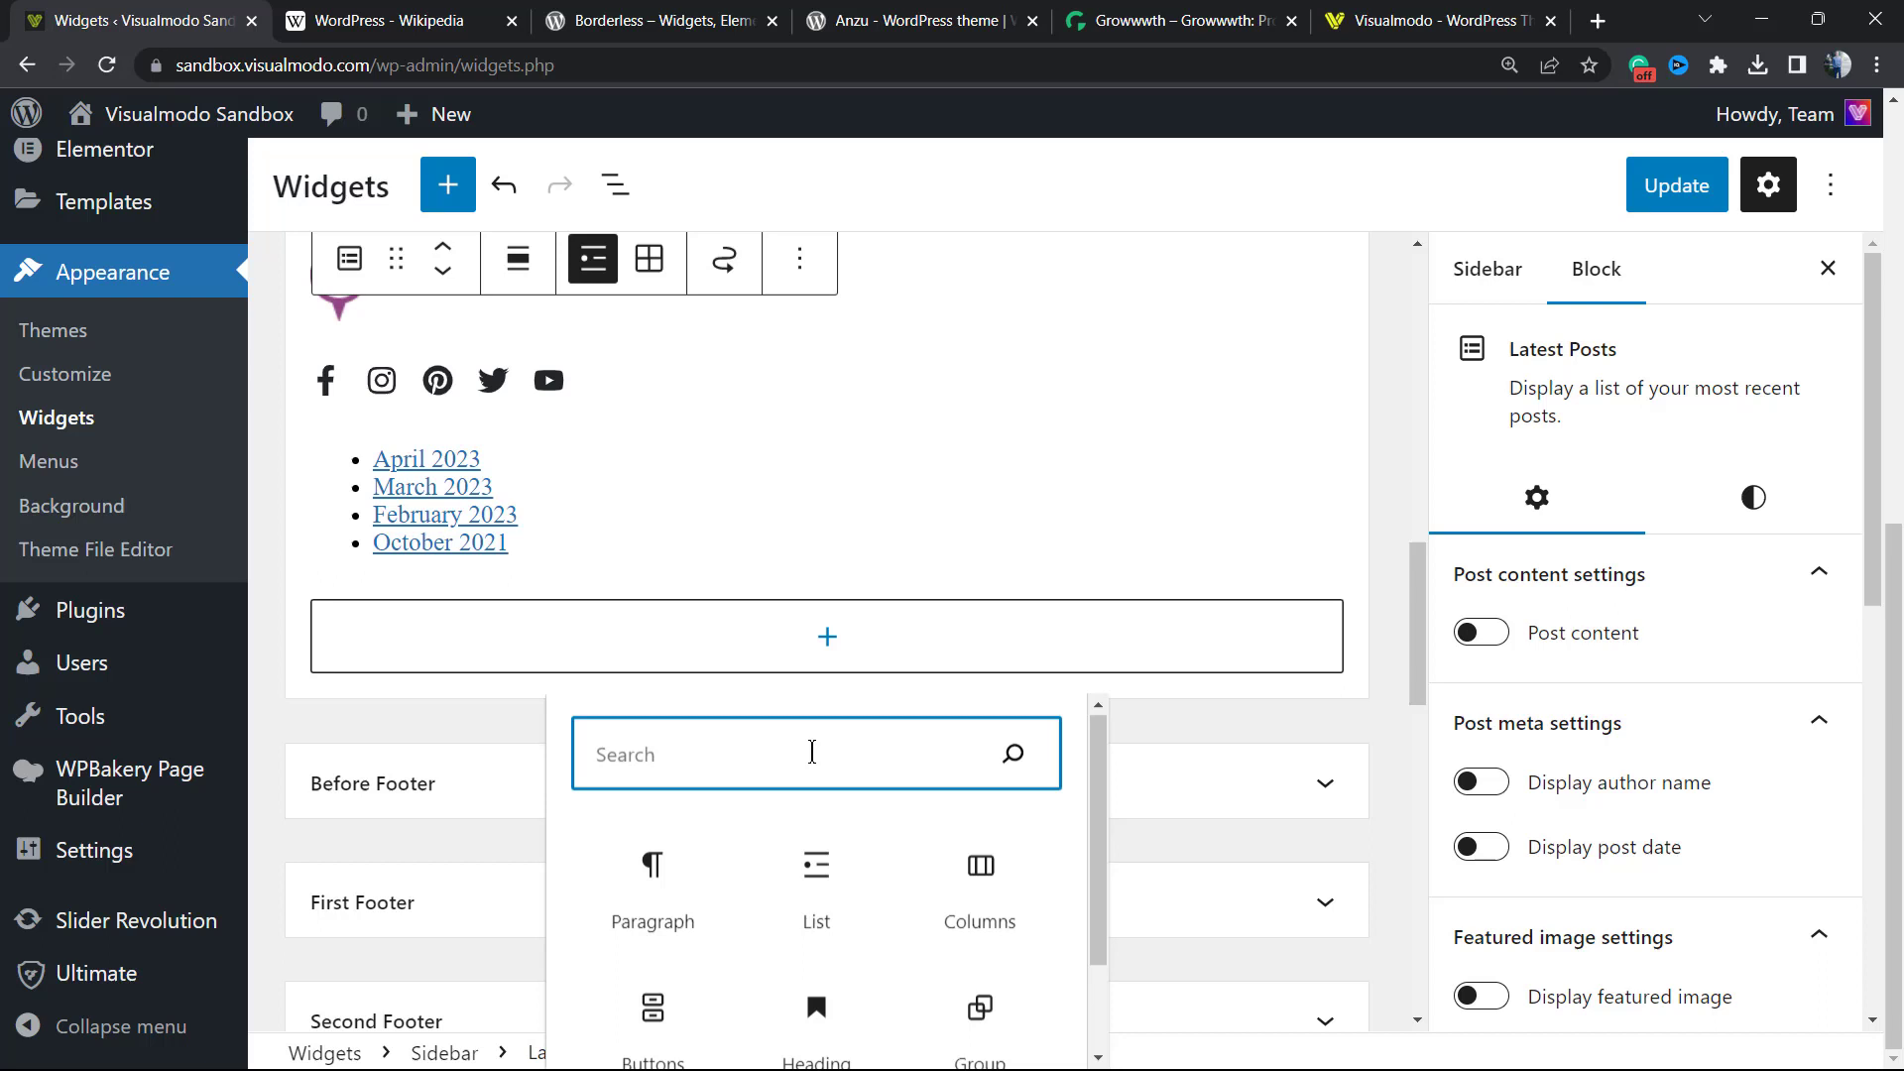
text(y)
click(635, 927)
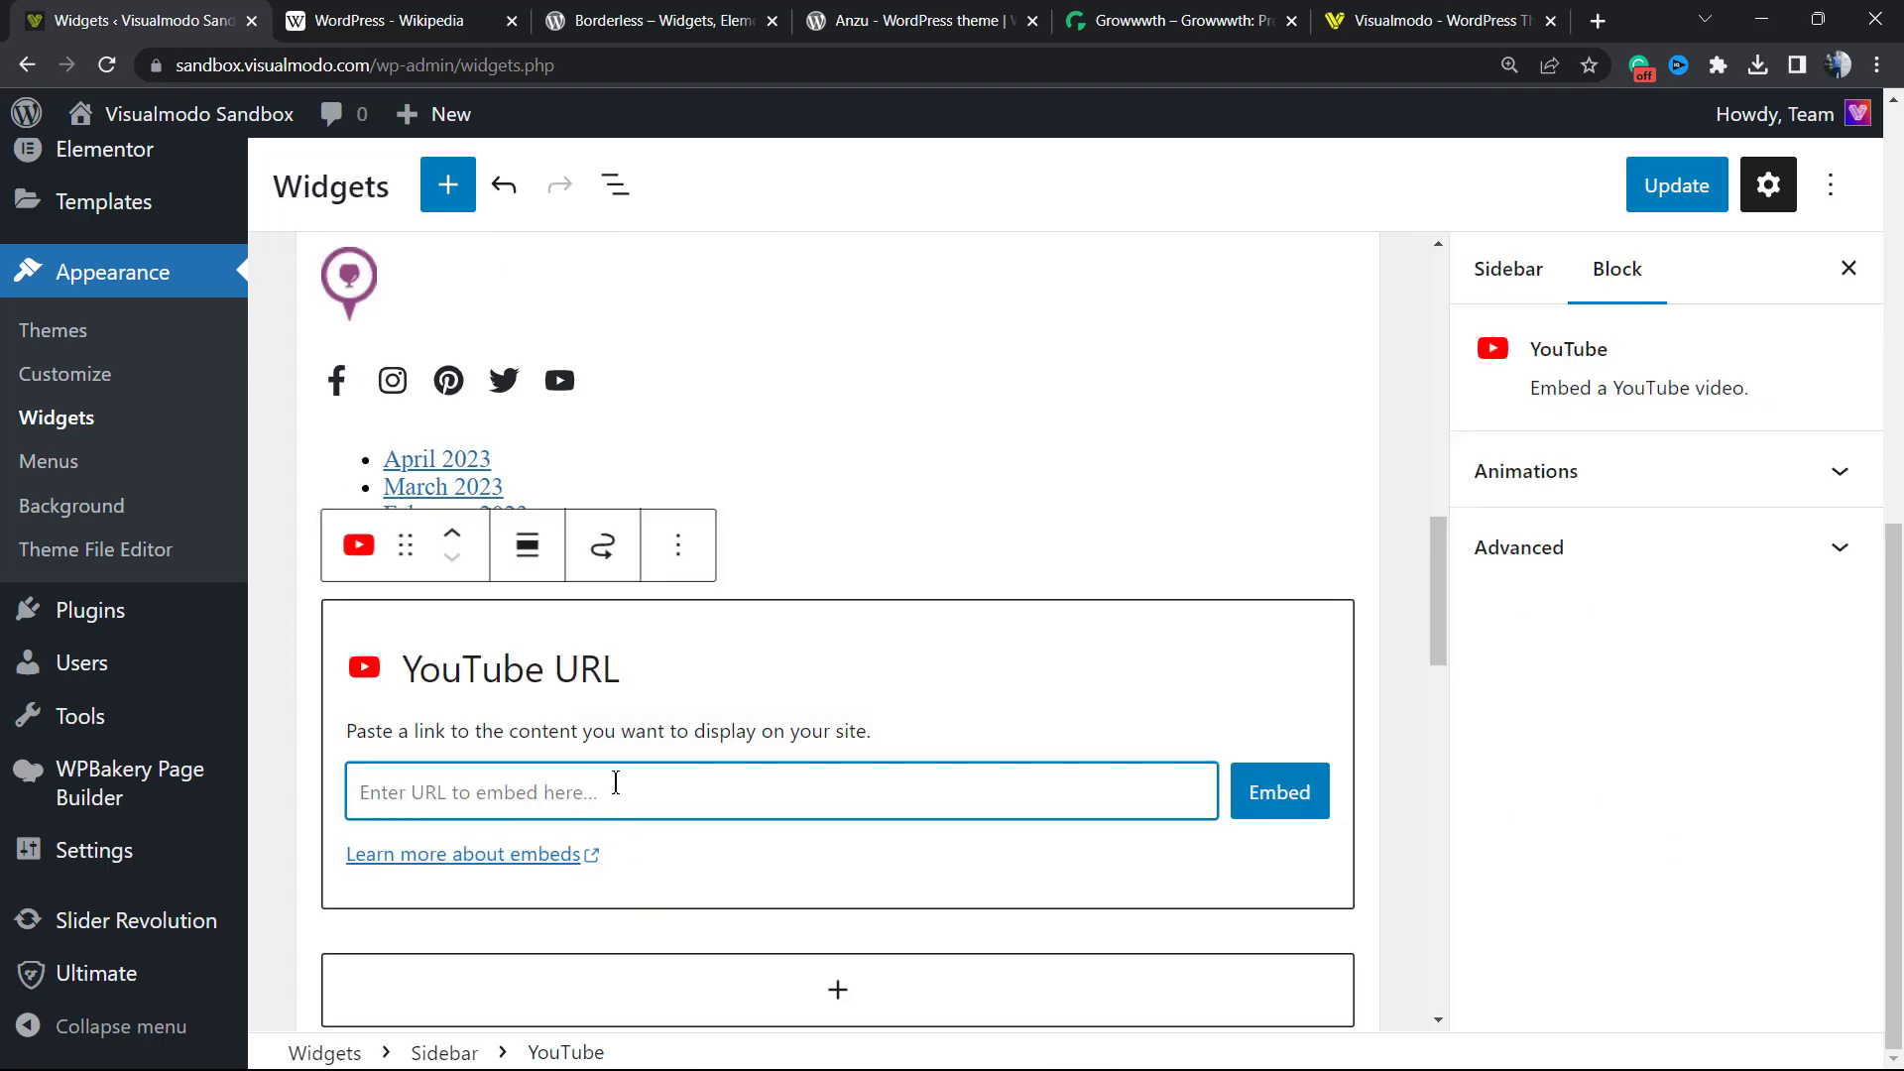
click(678, 545)
scroll(863, 822, down, 3)
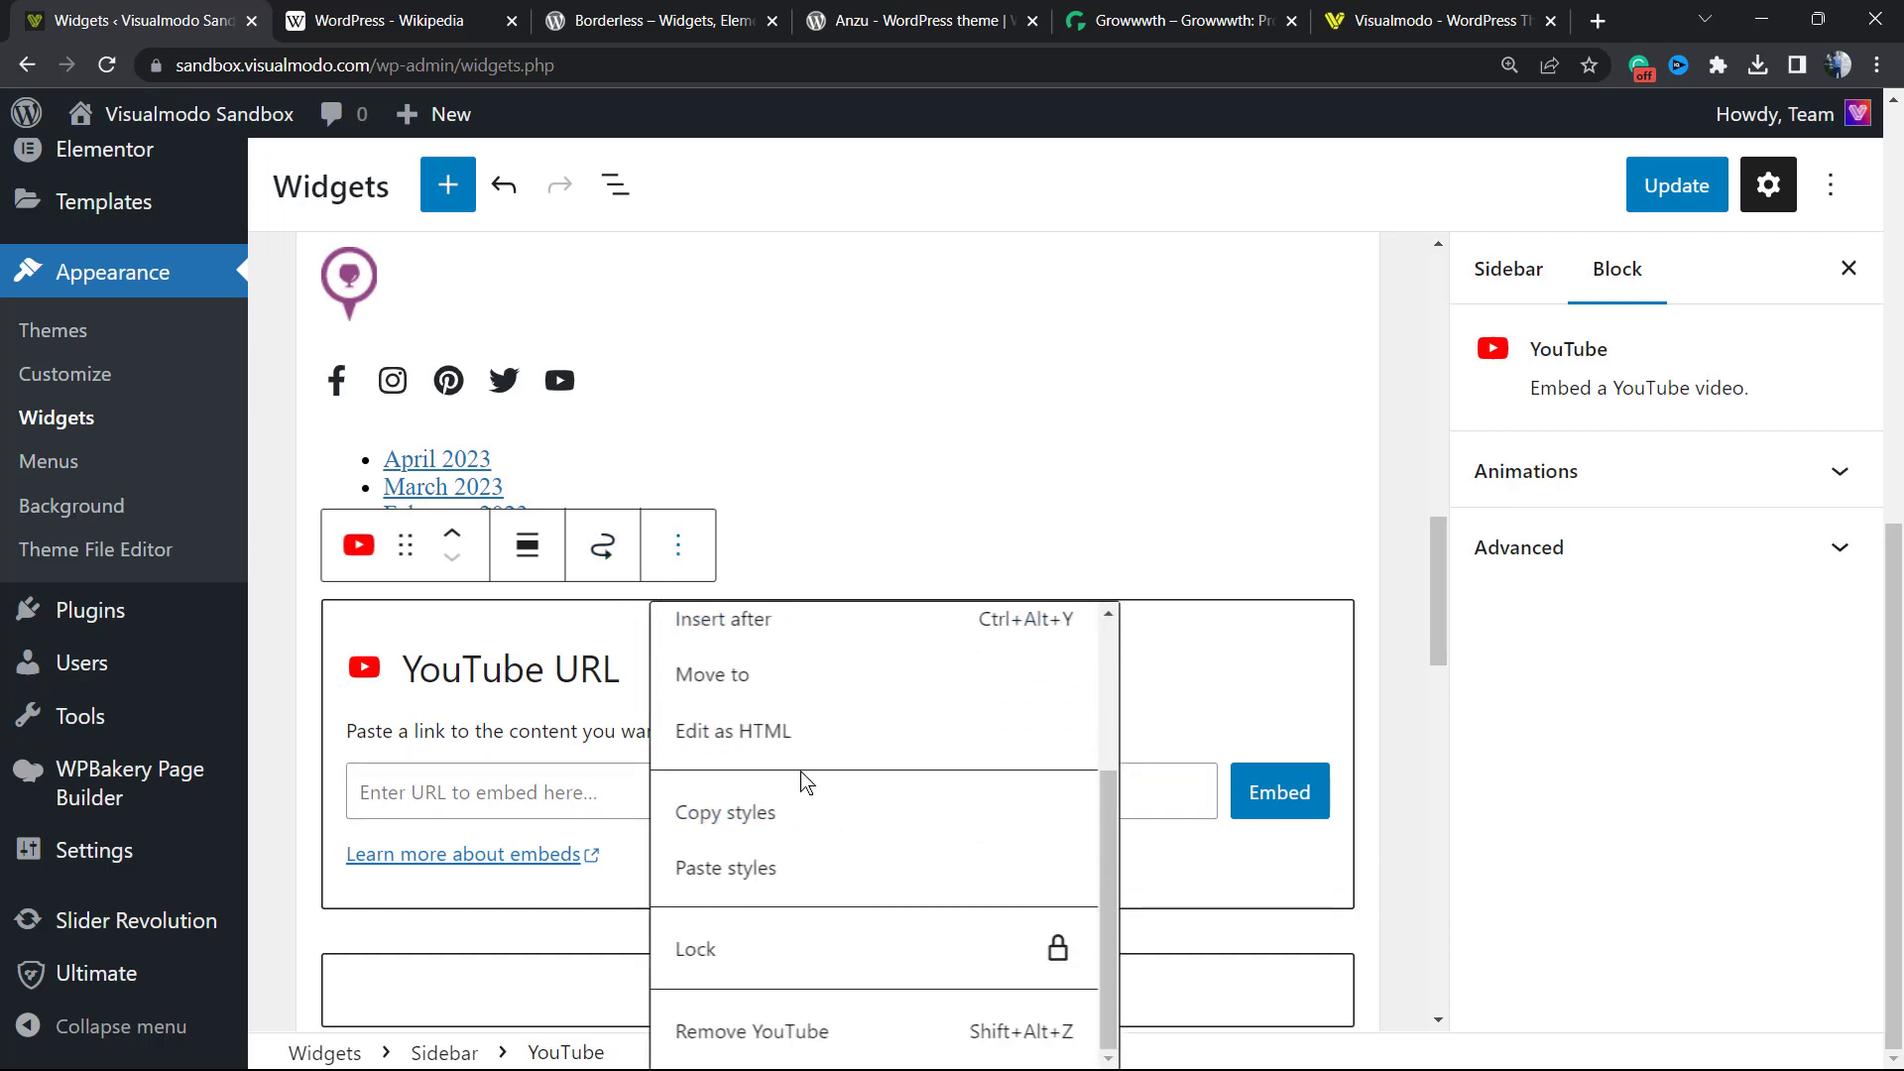
scroll(729, 536, down, 3)
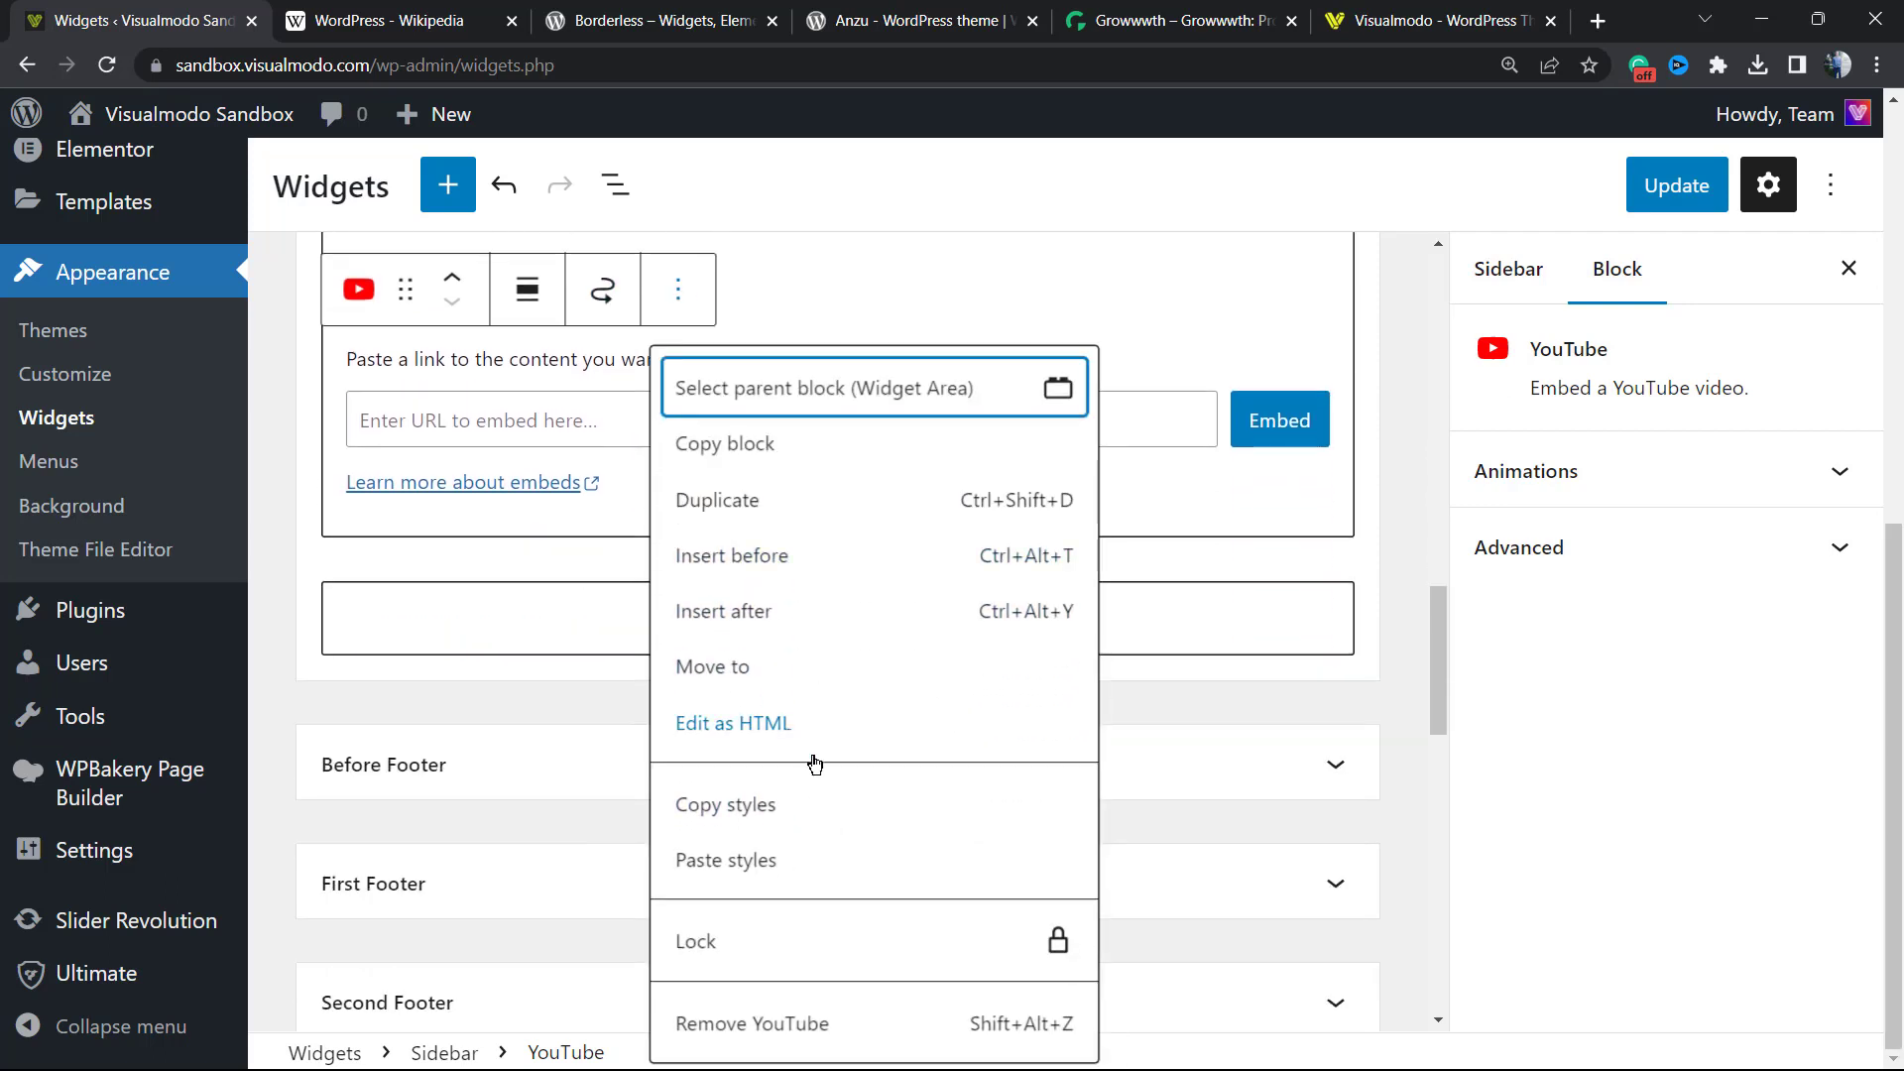
click(867, 1023)
Step: Add a new page, leave the widgets screen, and open draft 'Elementor #398' in Elementor
scroll(734, 635, up, 6)
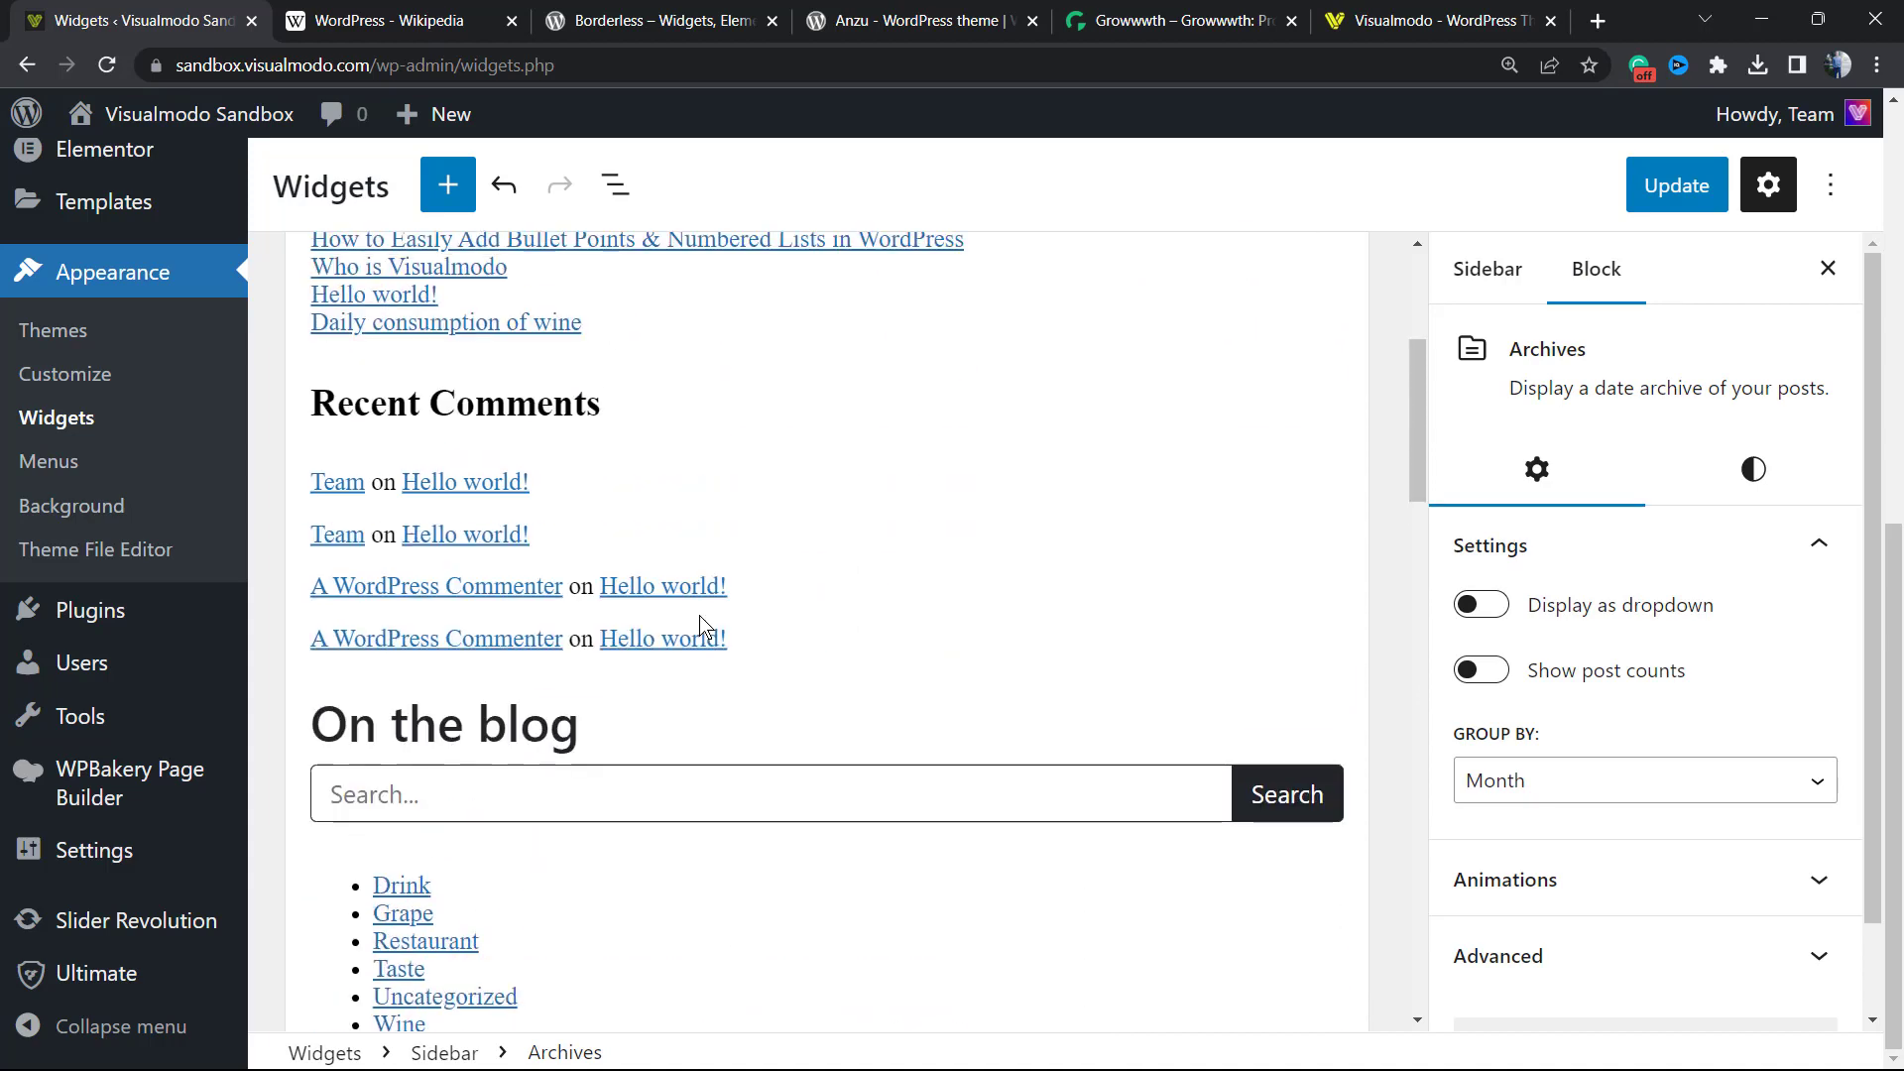
scroll(595, 575, up, 3)
scroll(144, 462, up, 7)
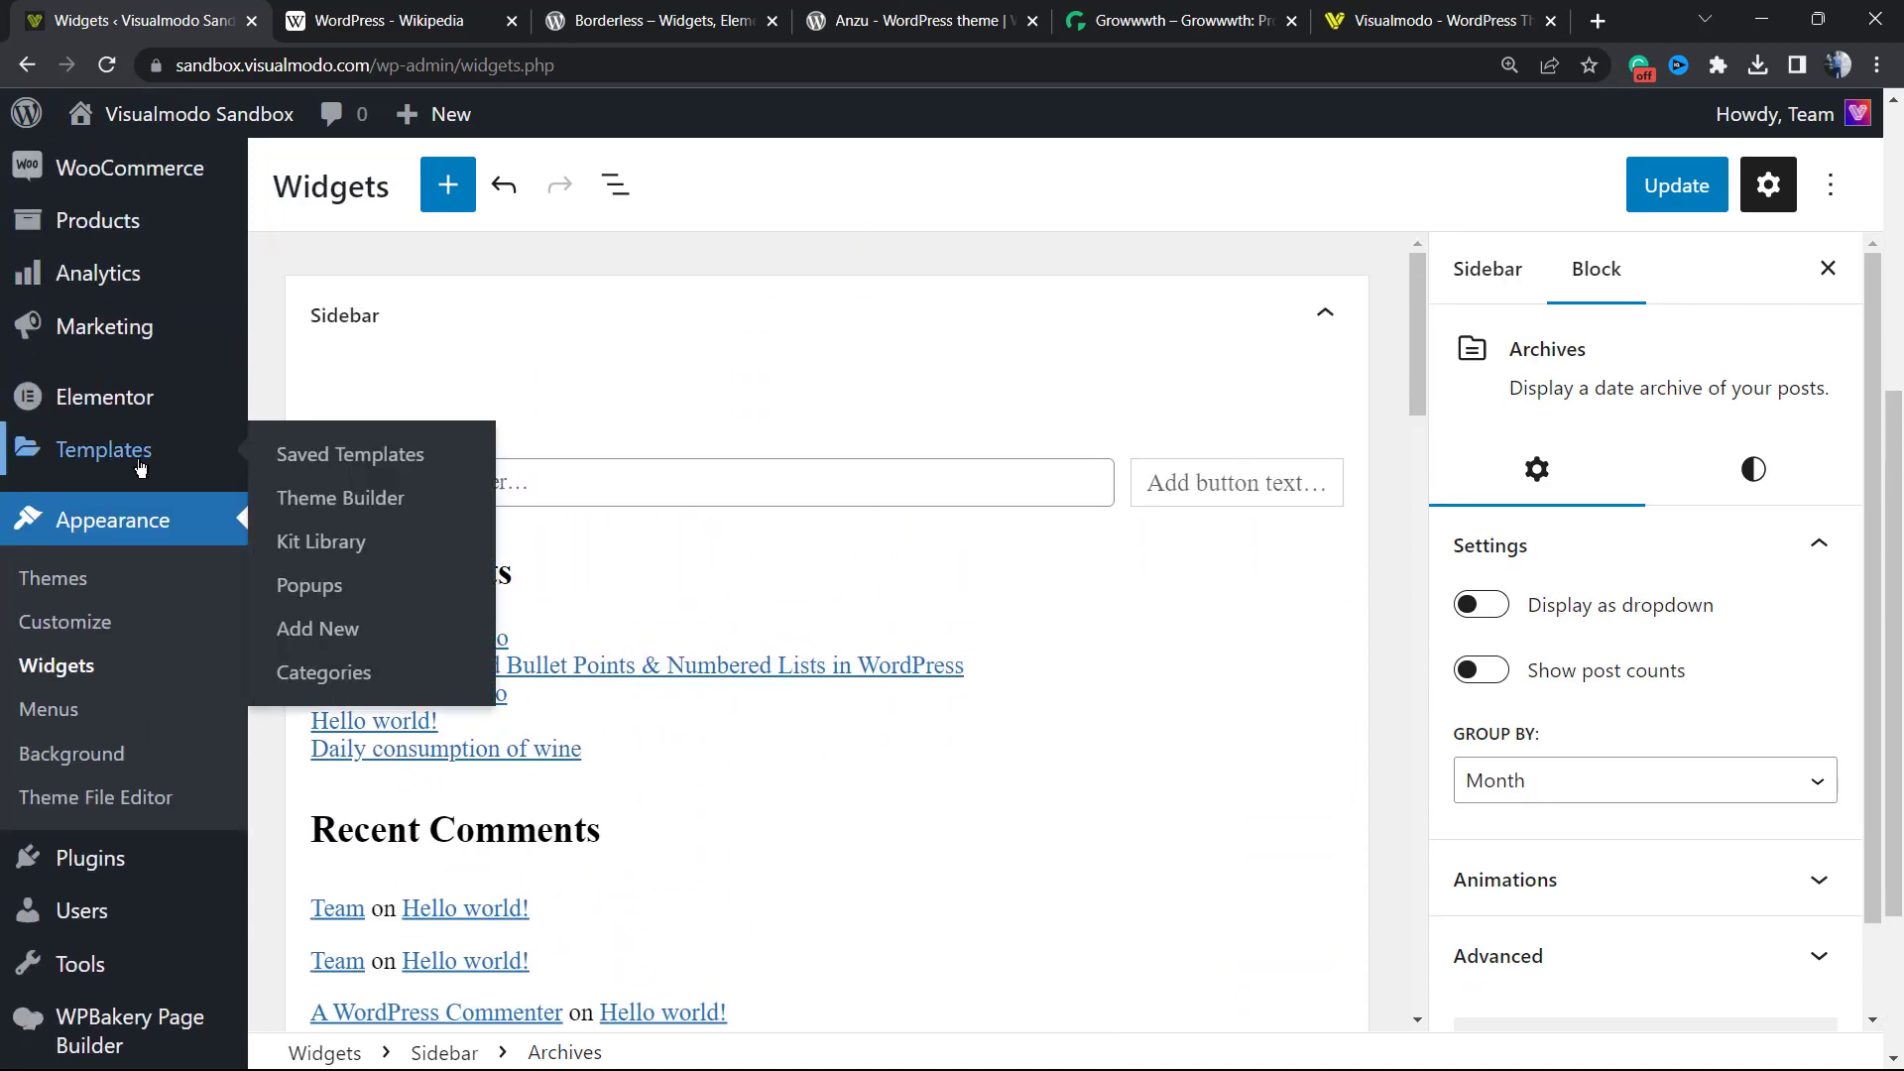
scroll(144, 461, up, 1)
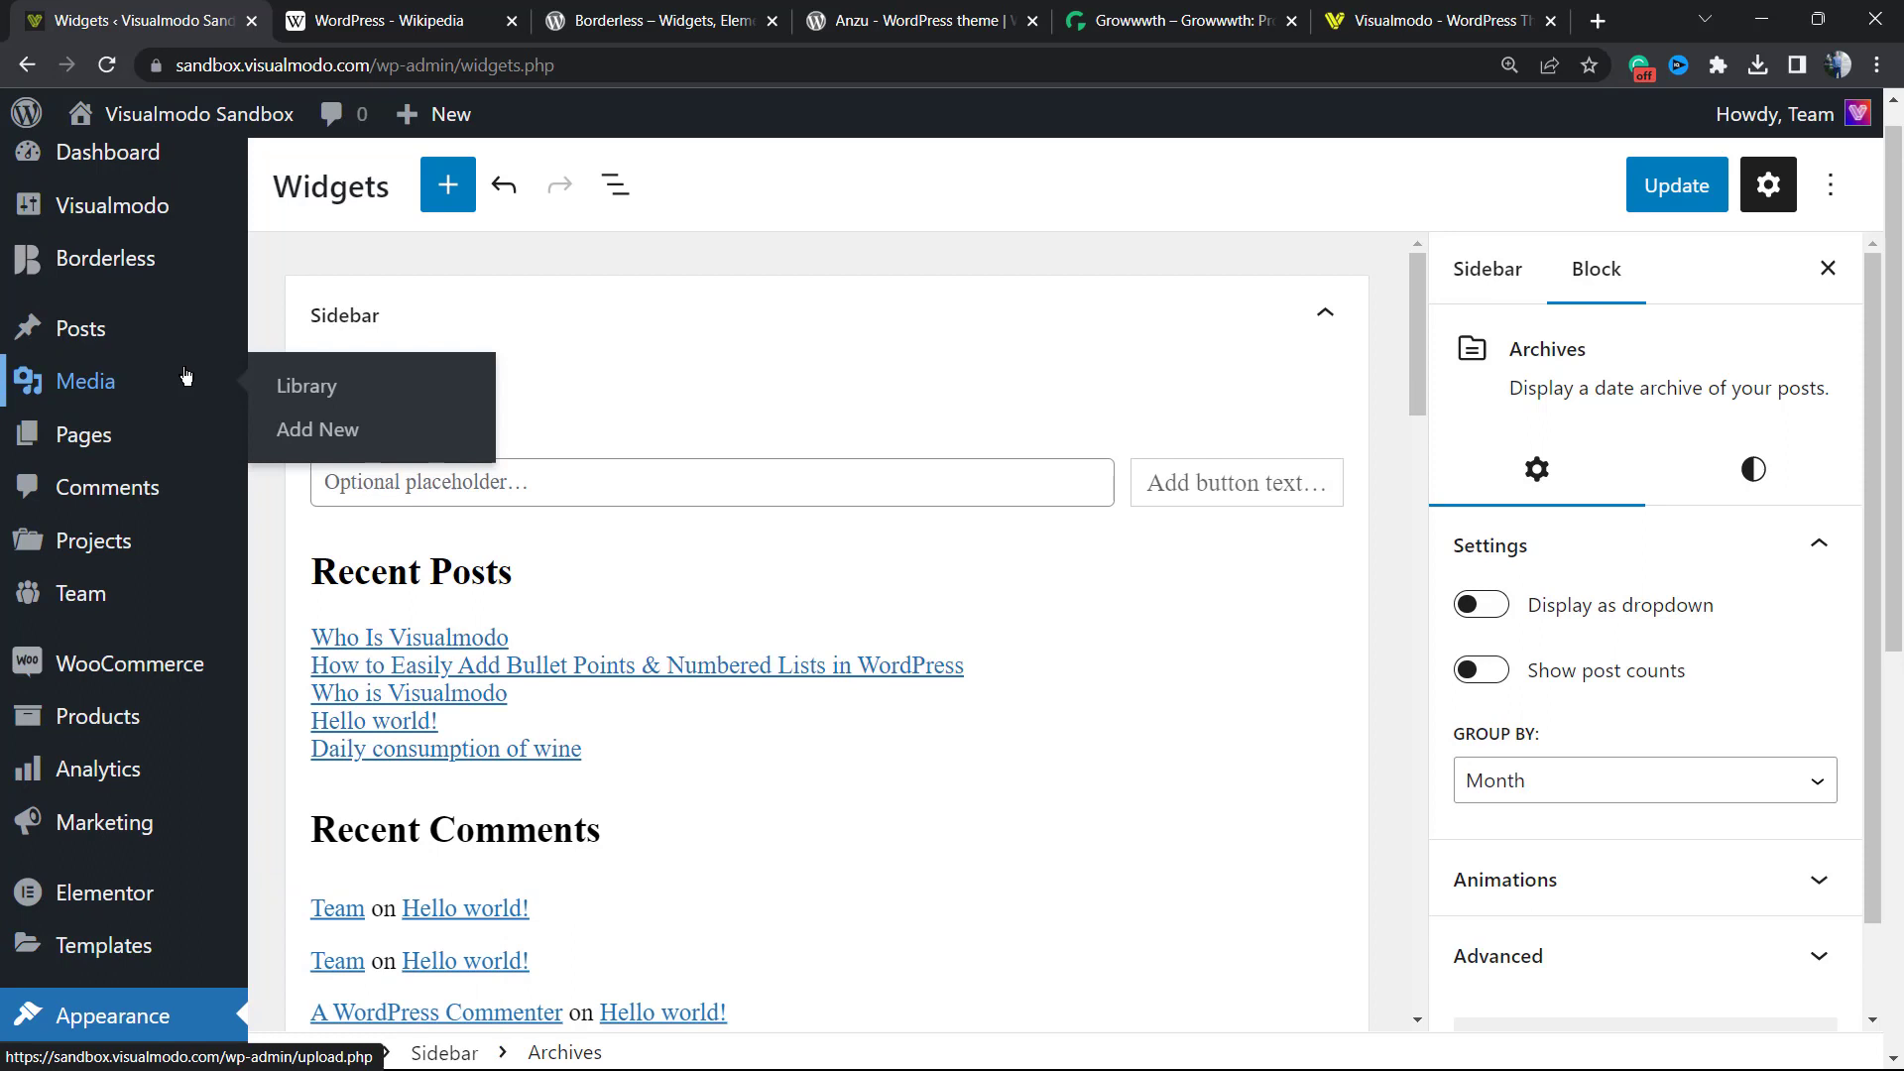
mouse_move(136, 447)
click(289, 482)
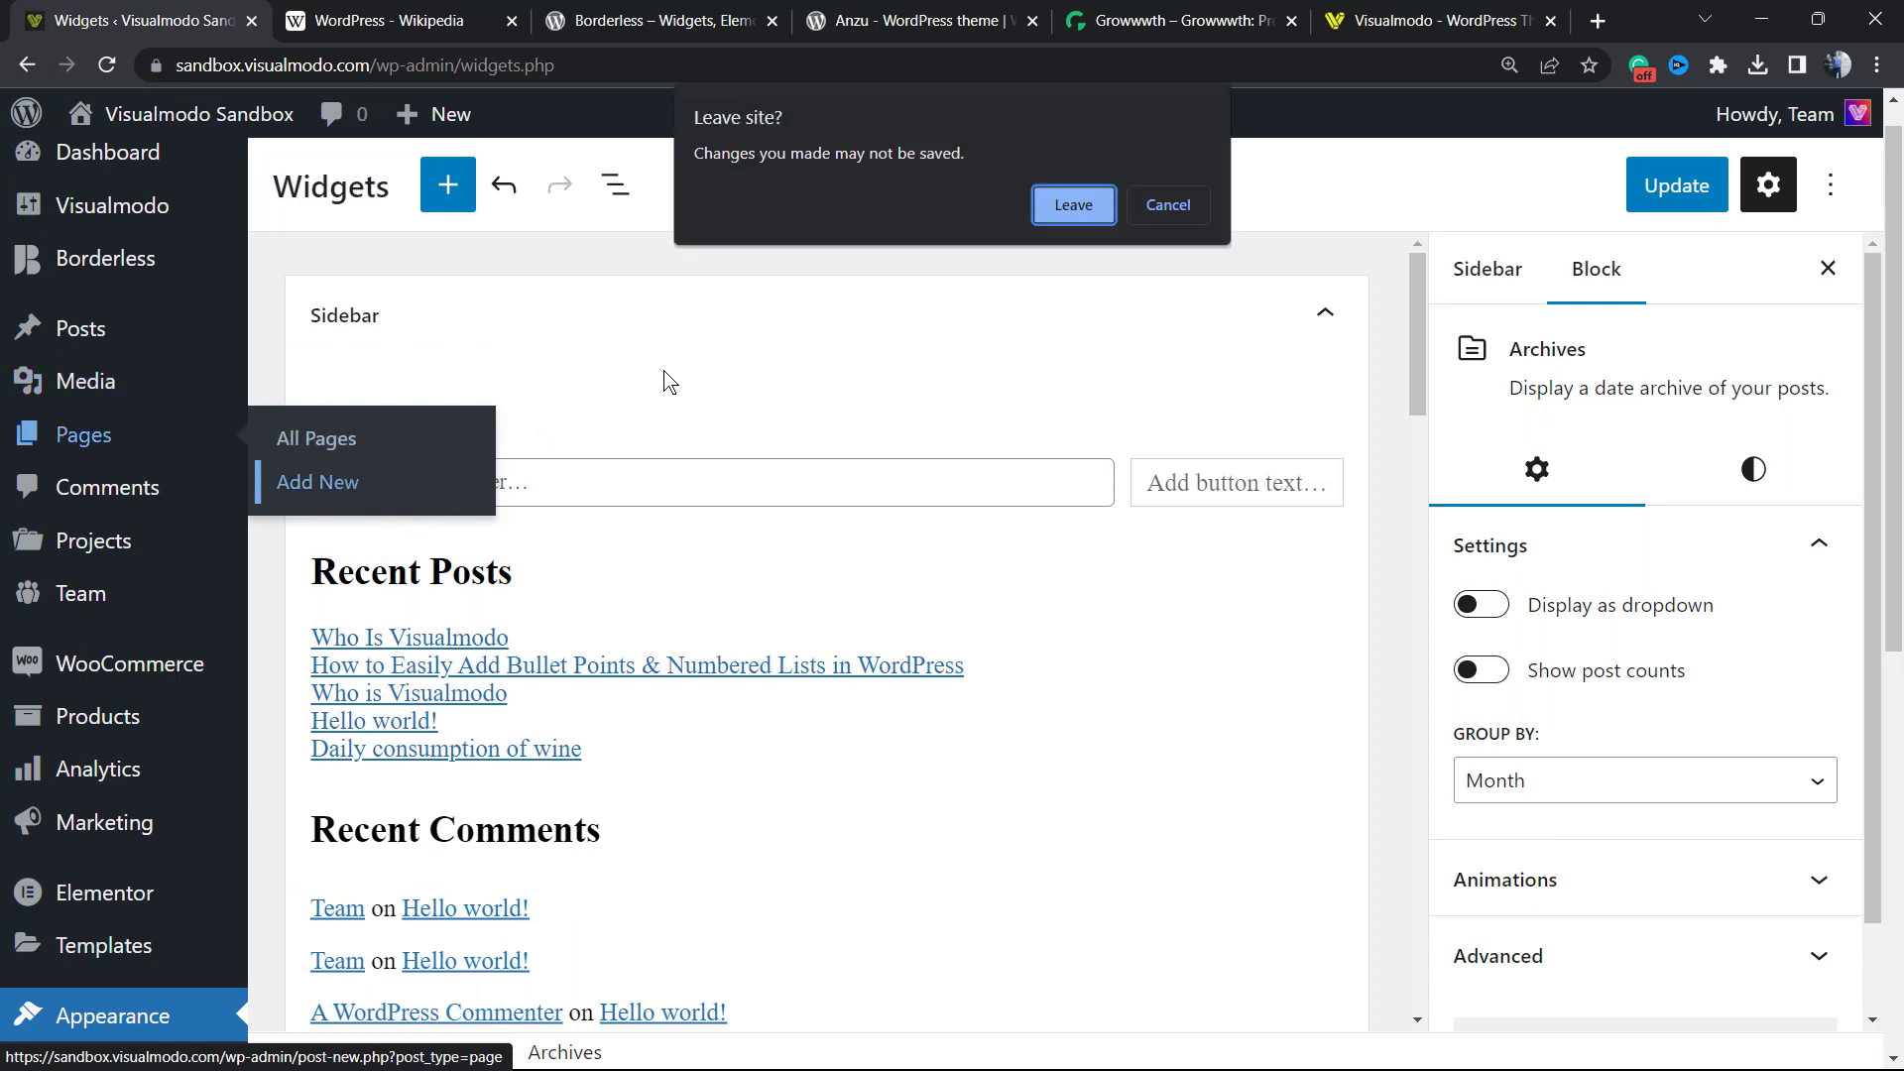
click(1091, 203)
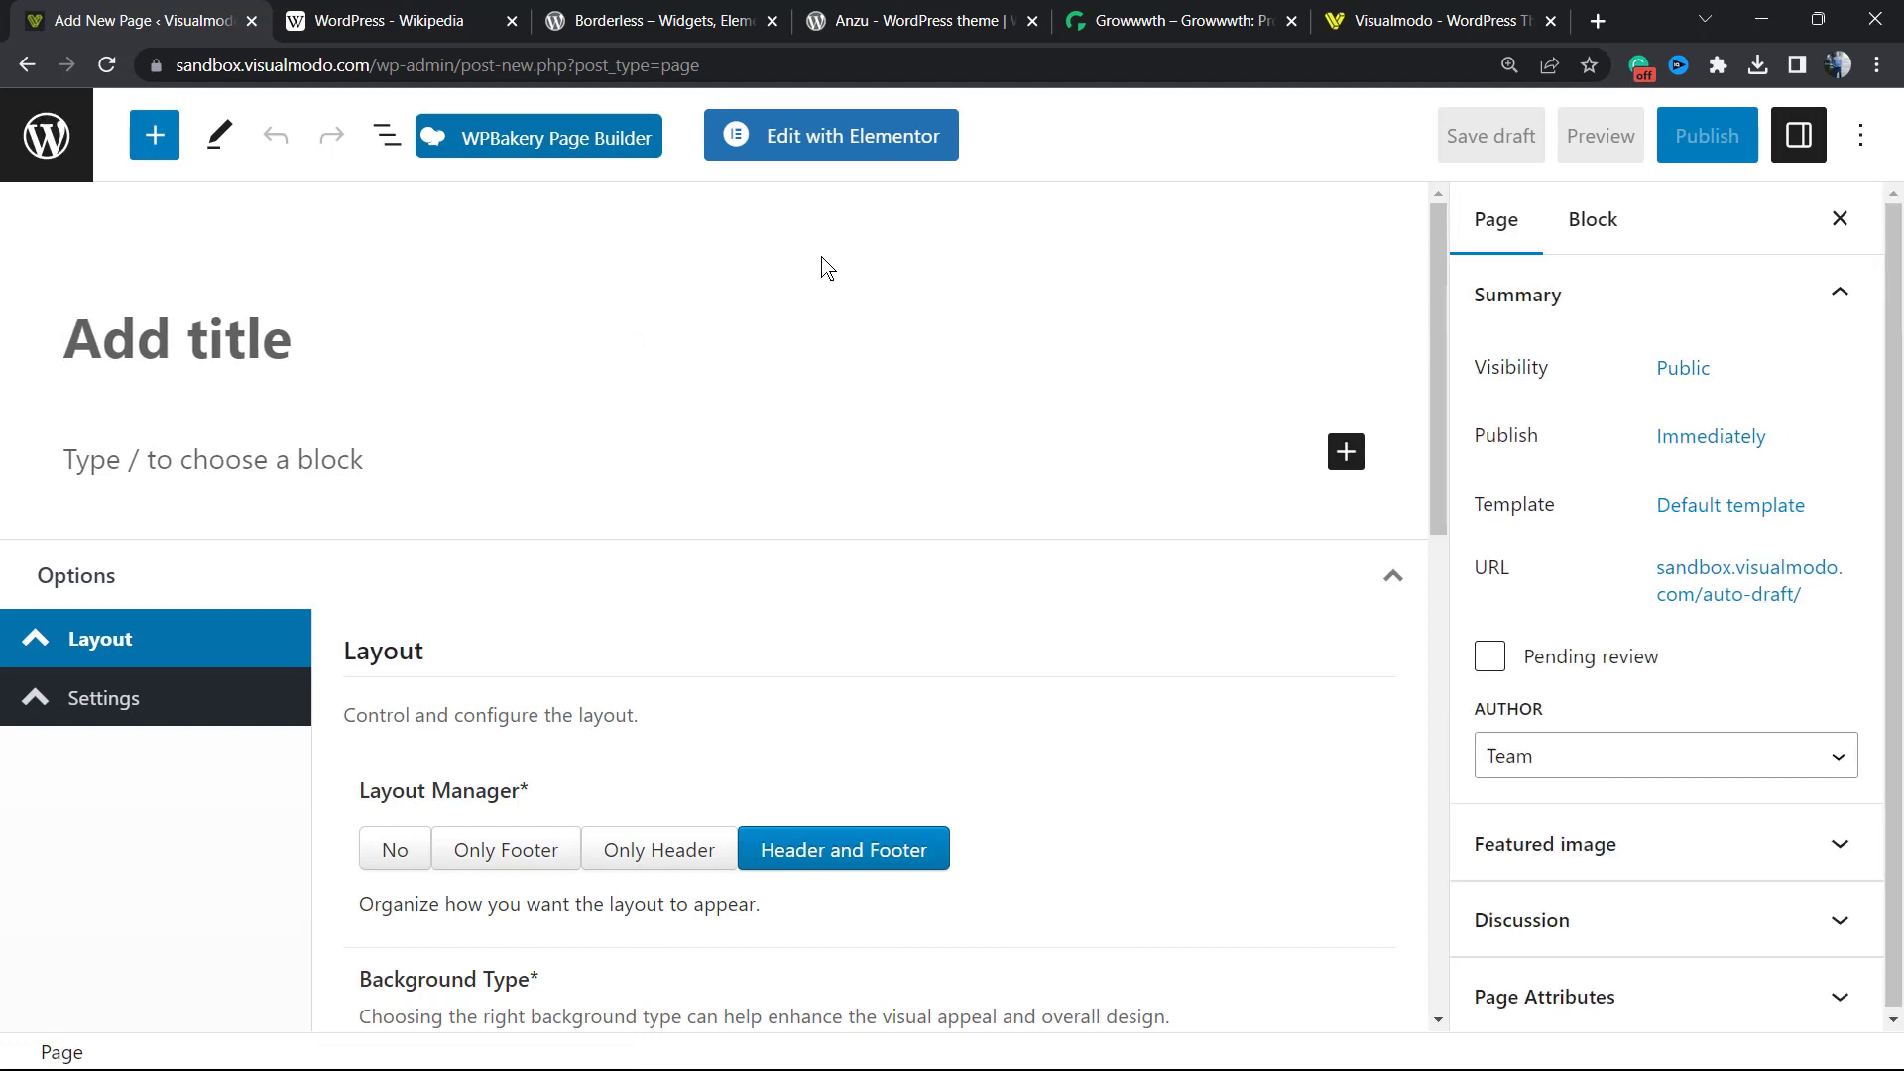
click(860, 149)
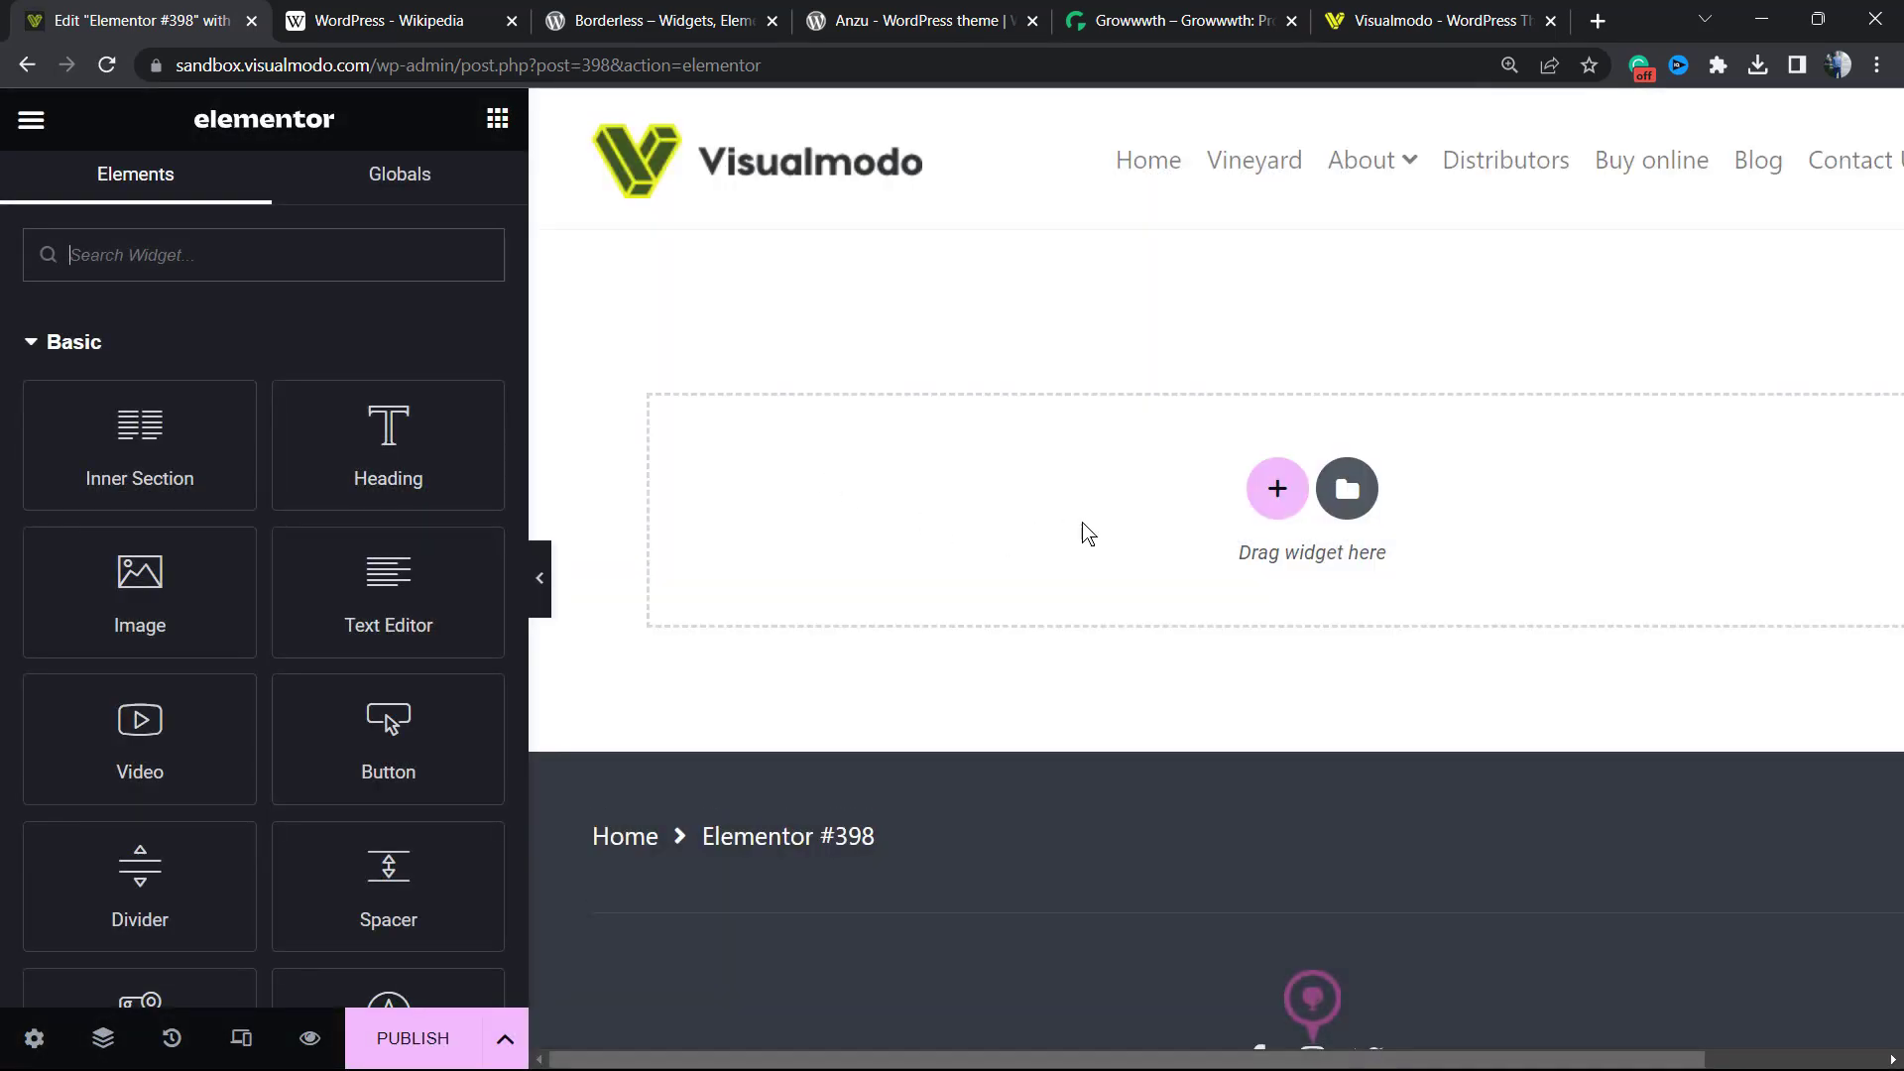
Step: Insert a 33/66 two-column section and rearrange it so the 67.03% wide column sits left
click(1259, 493)
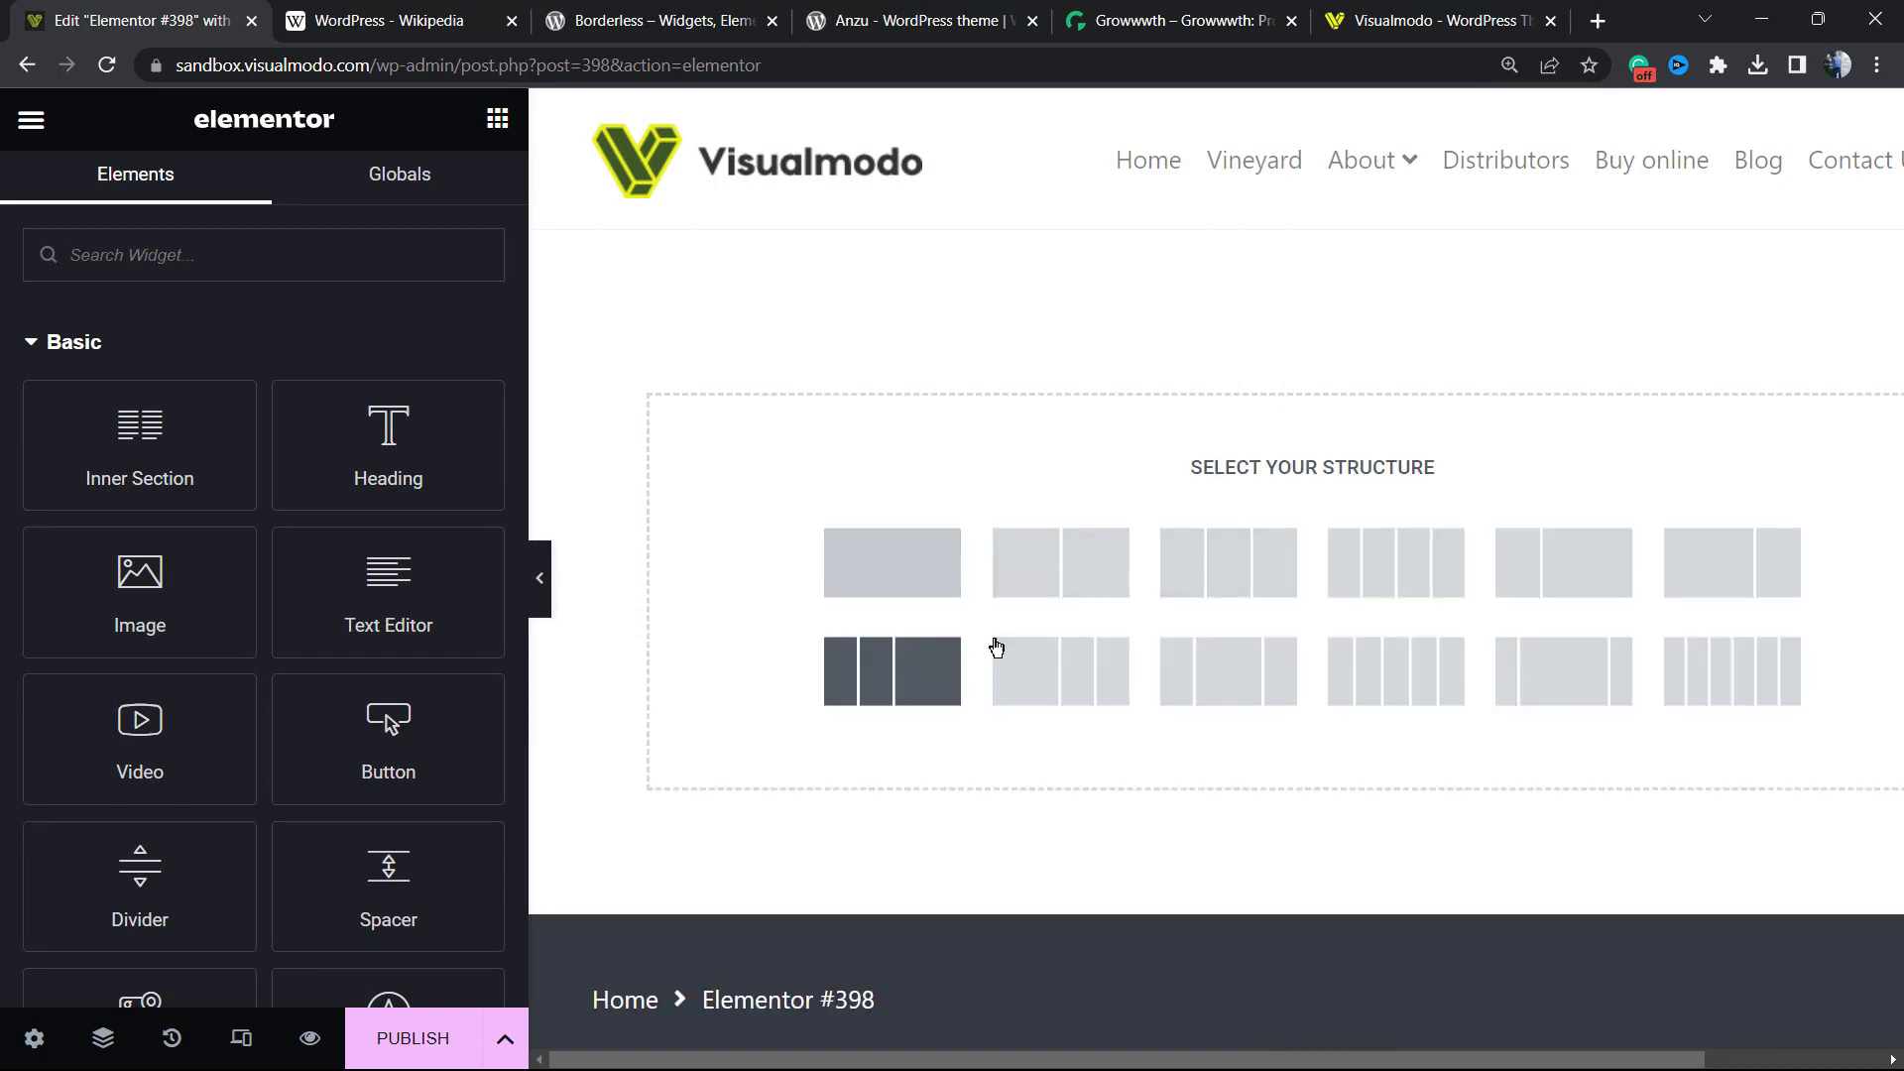
click(1560, 578)
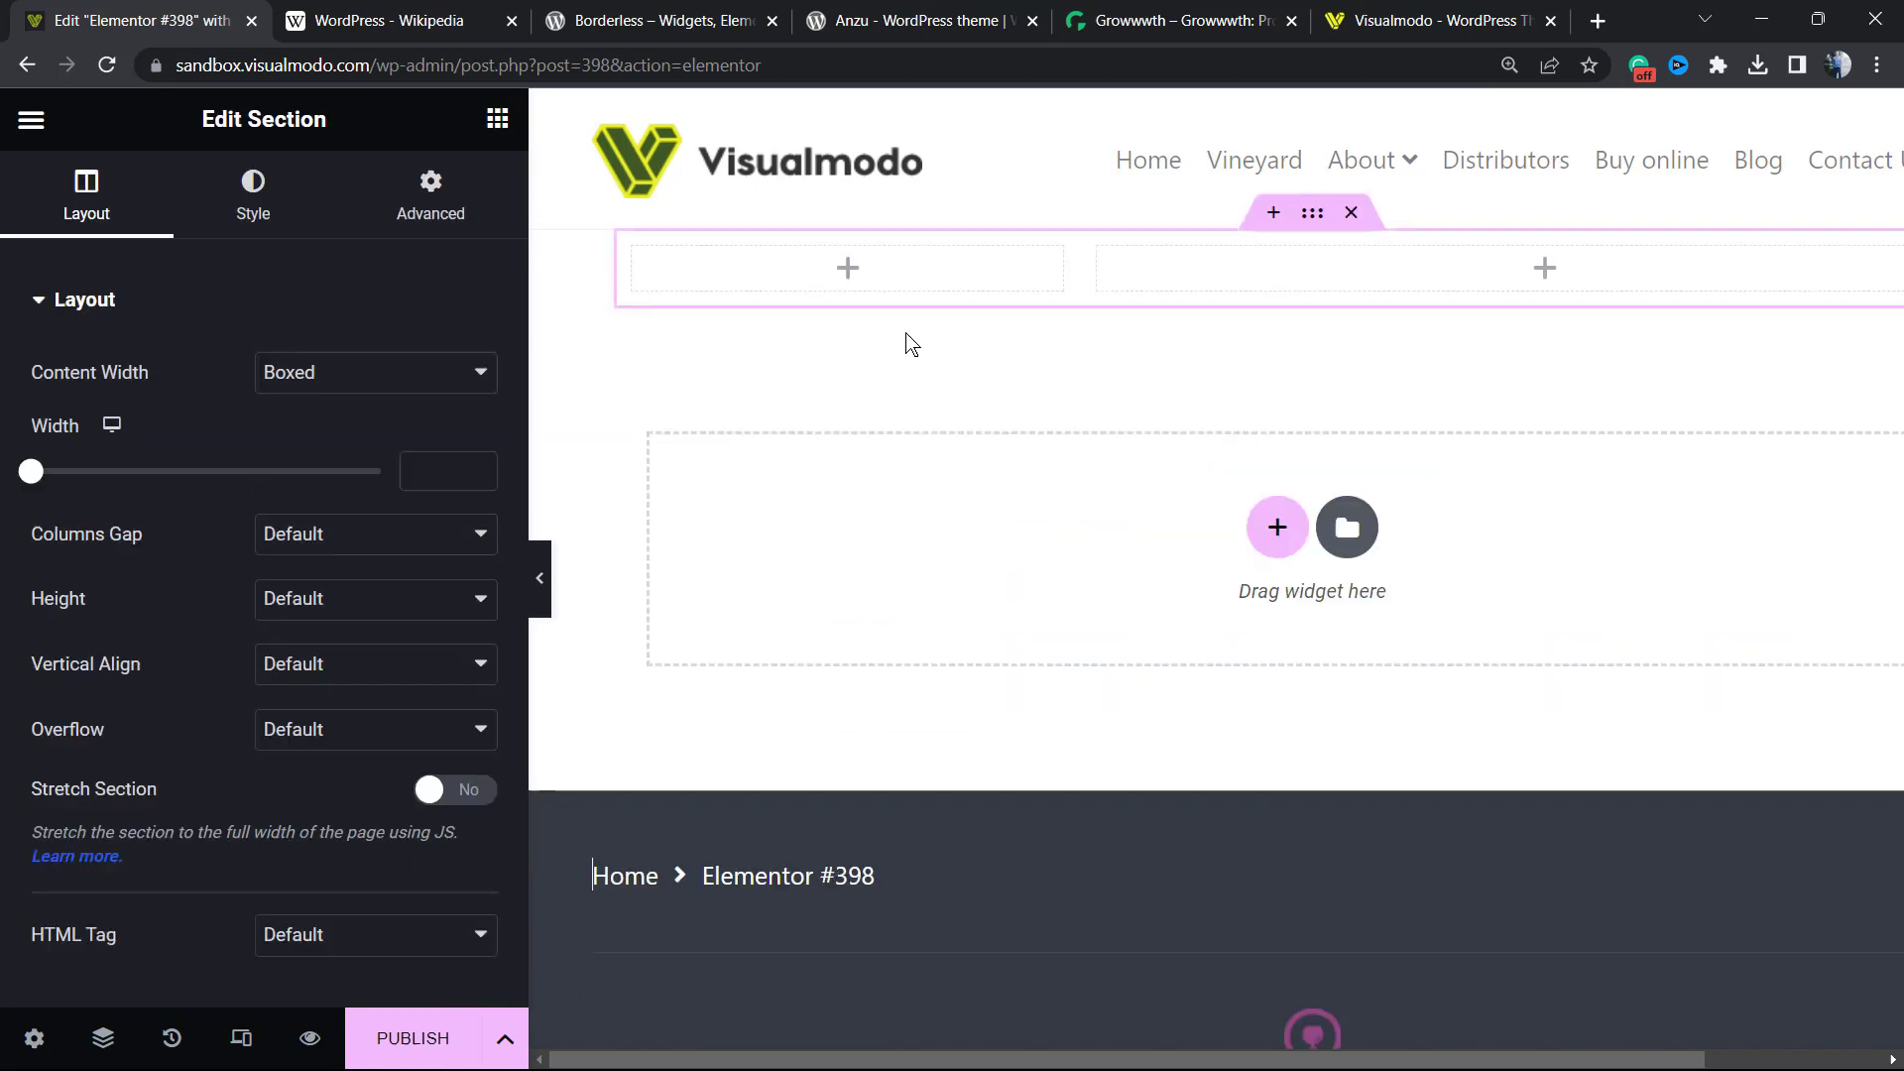
mouse_move(1088, 272)
mouse_down()
mouse_move(1229, 288)
mouse_move(991, 285)
mouse_move(1094, 285)
mouse_move(1069, 286)
mouse_up()
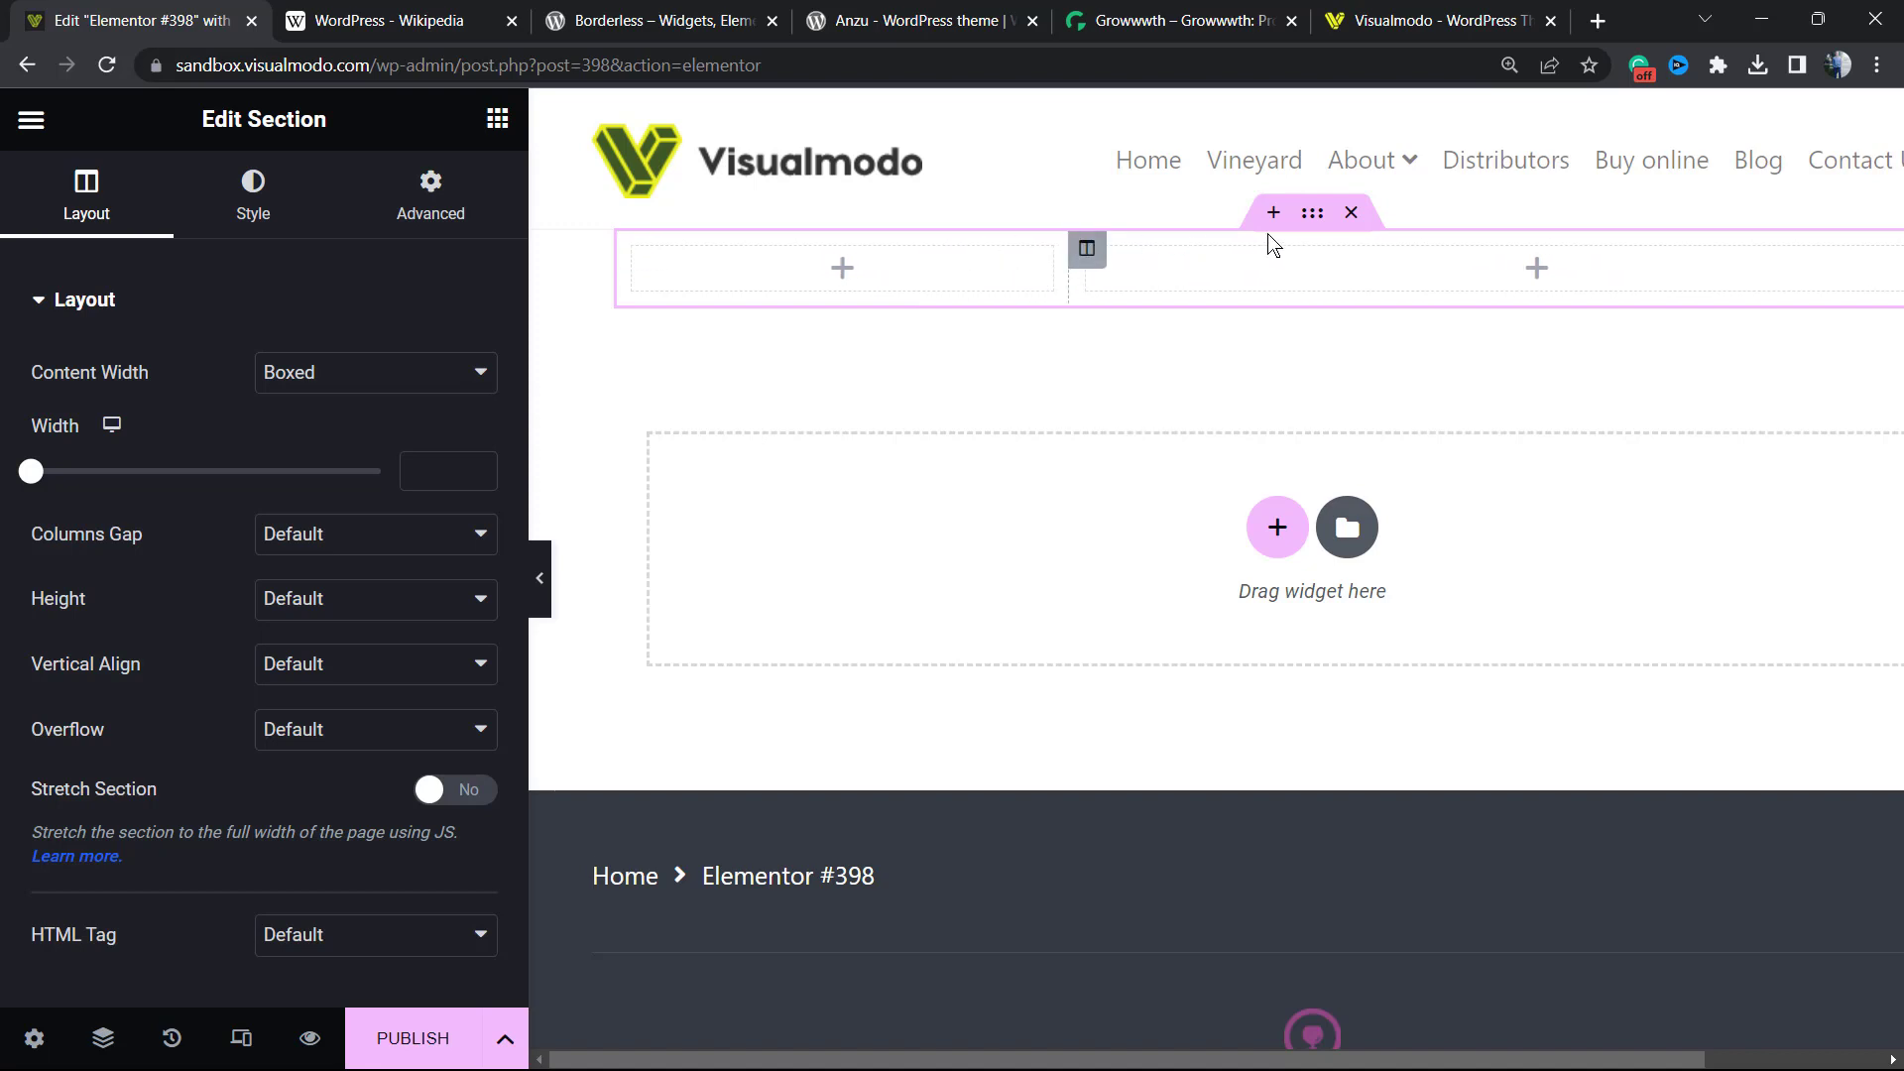
drag(1267, 242, 939, 254)
drag(633, 248, 1734, 255)
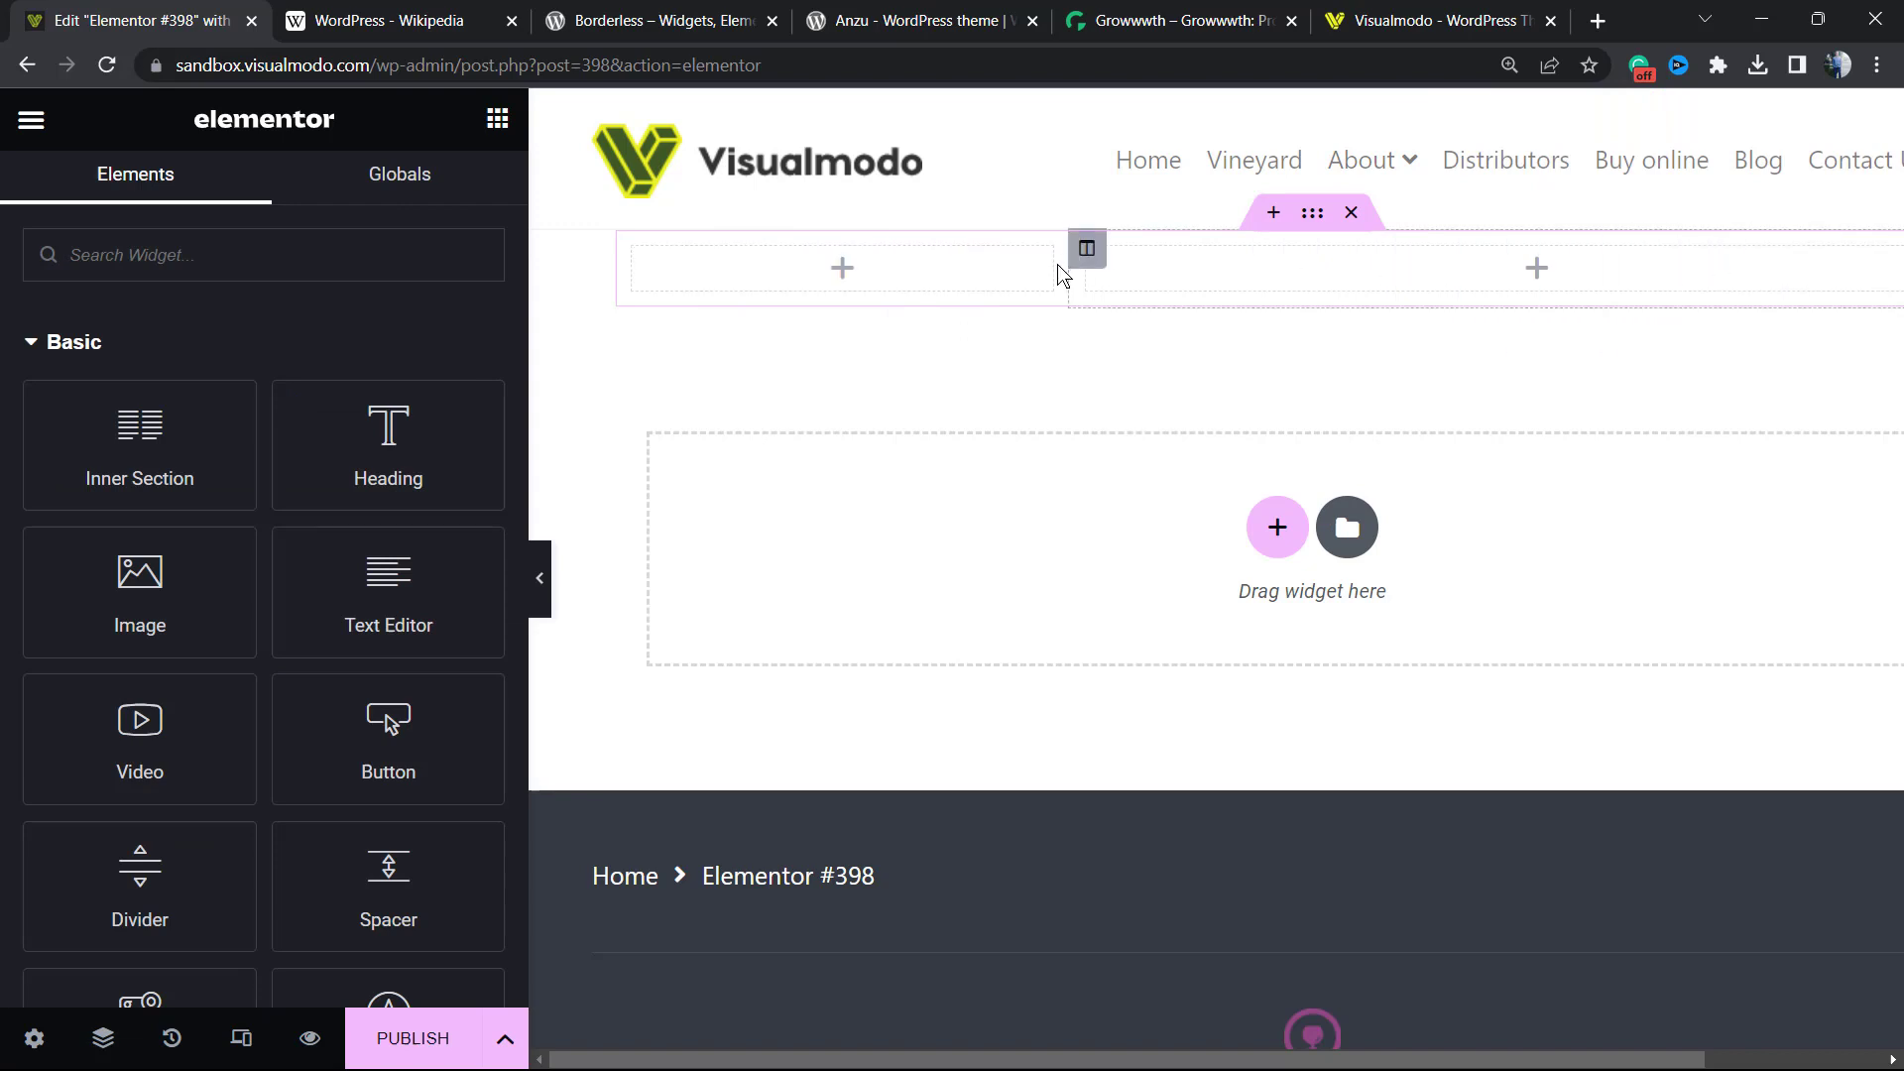
drag(1086, 247, 665, 248)
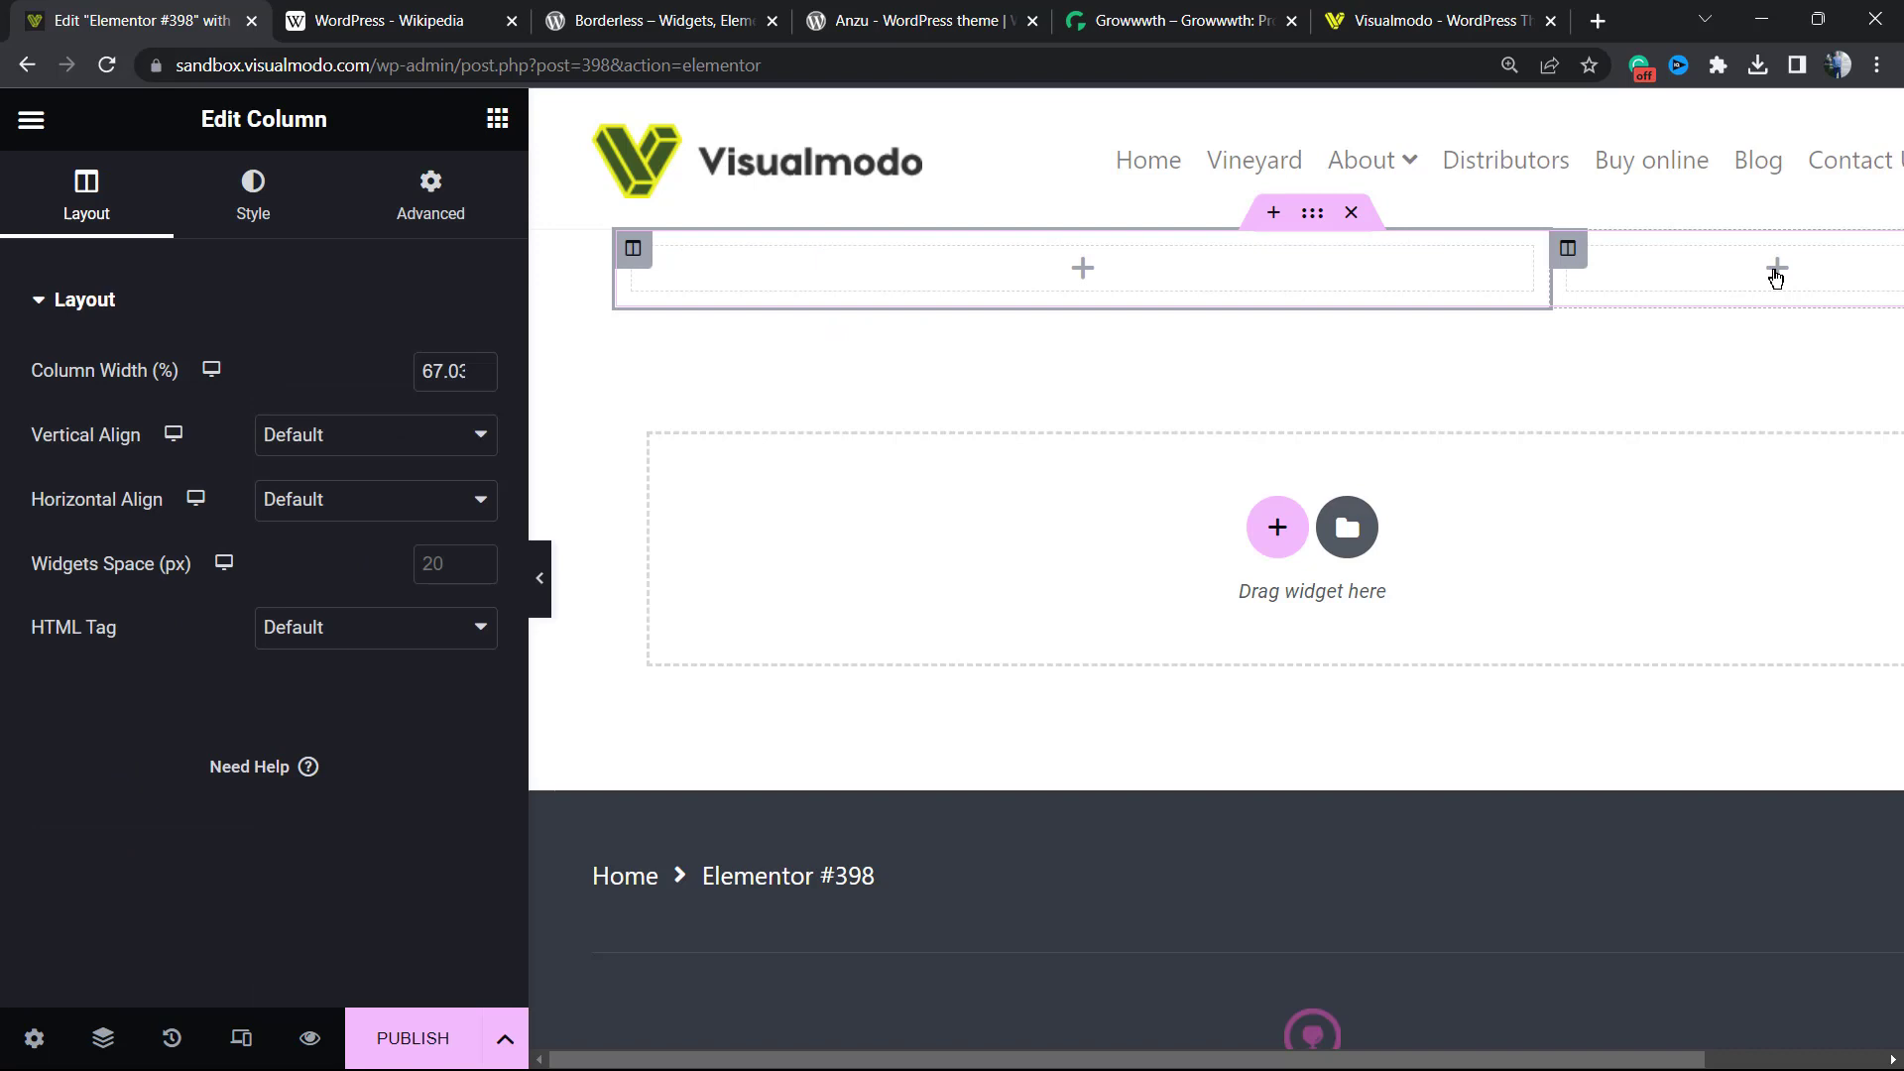
Step: Search 'side' in Elements, drag the Sidebar widget into the right column, then go to Wikipedia
click(1775, 270)
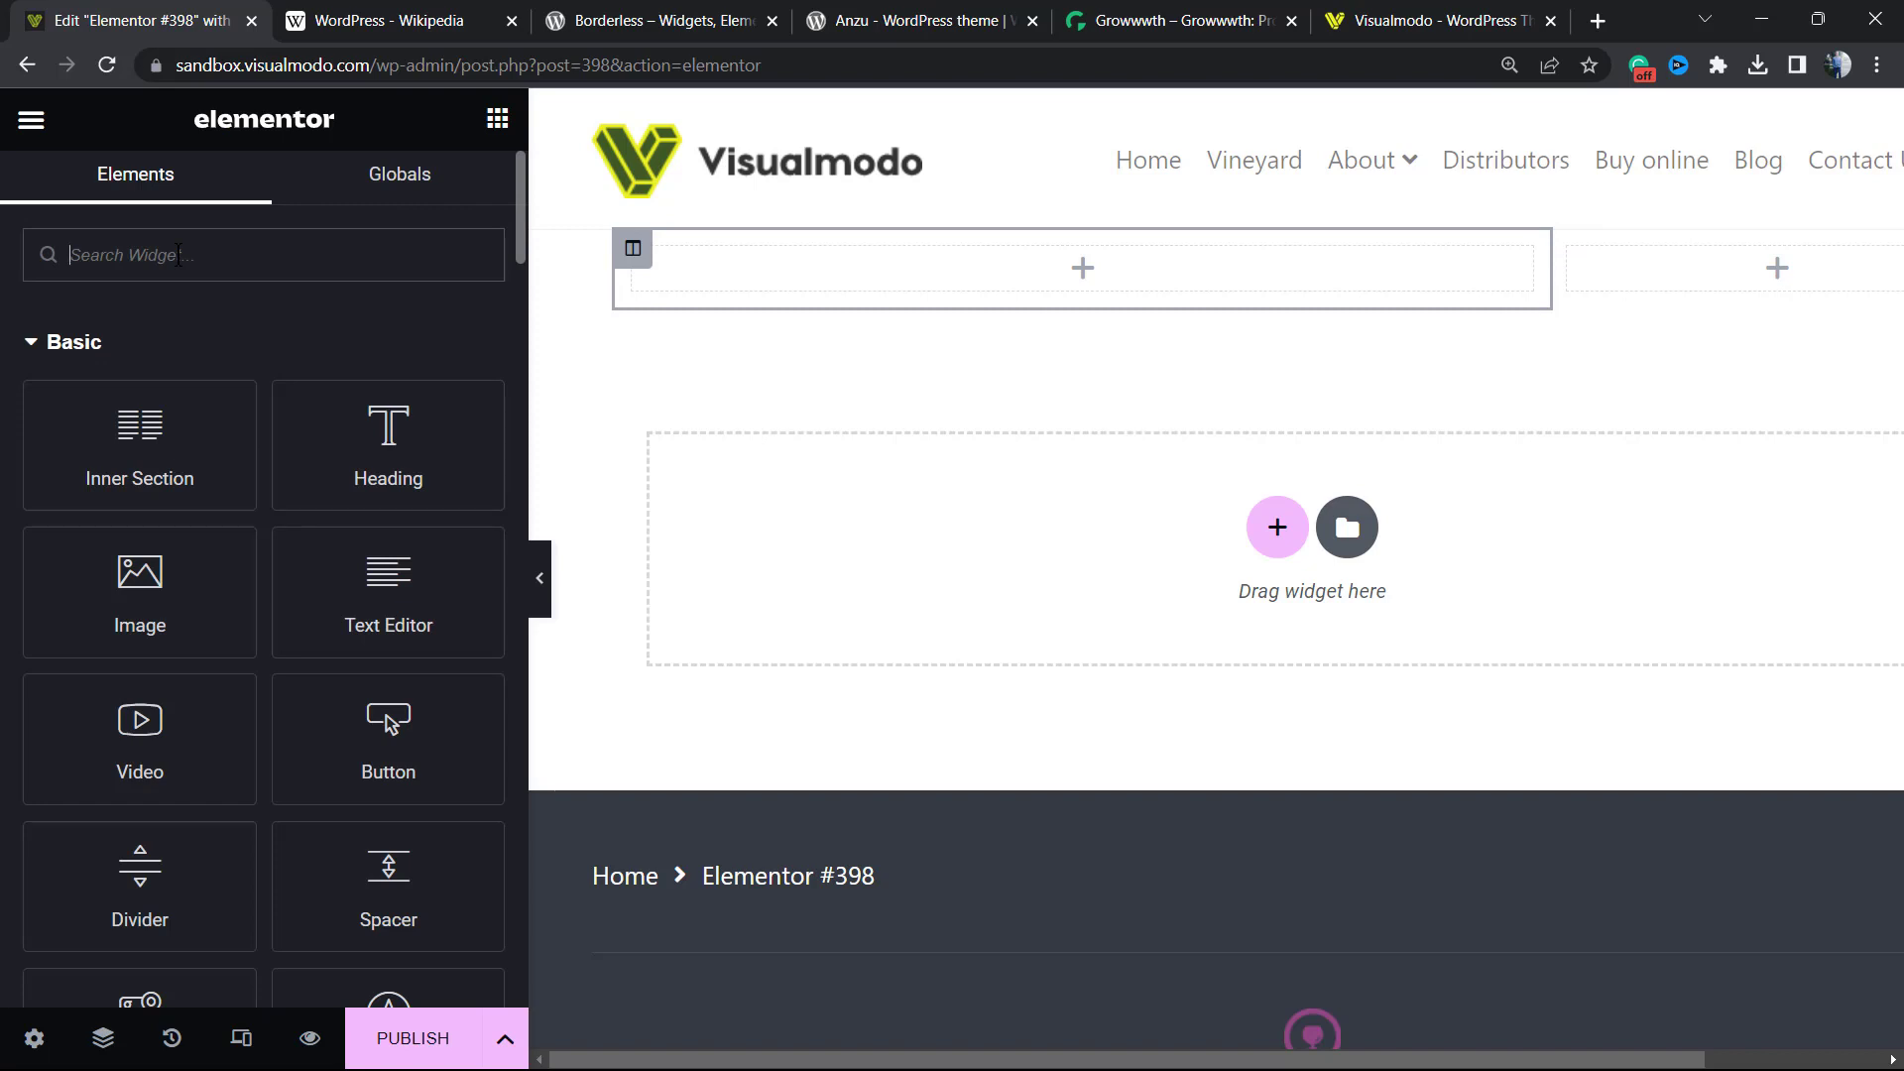
text(side)
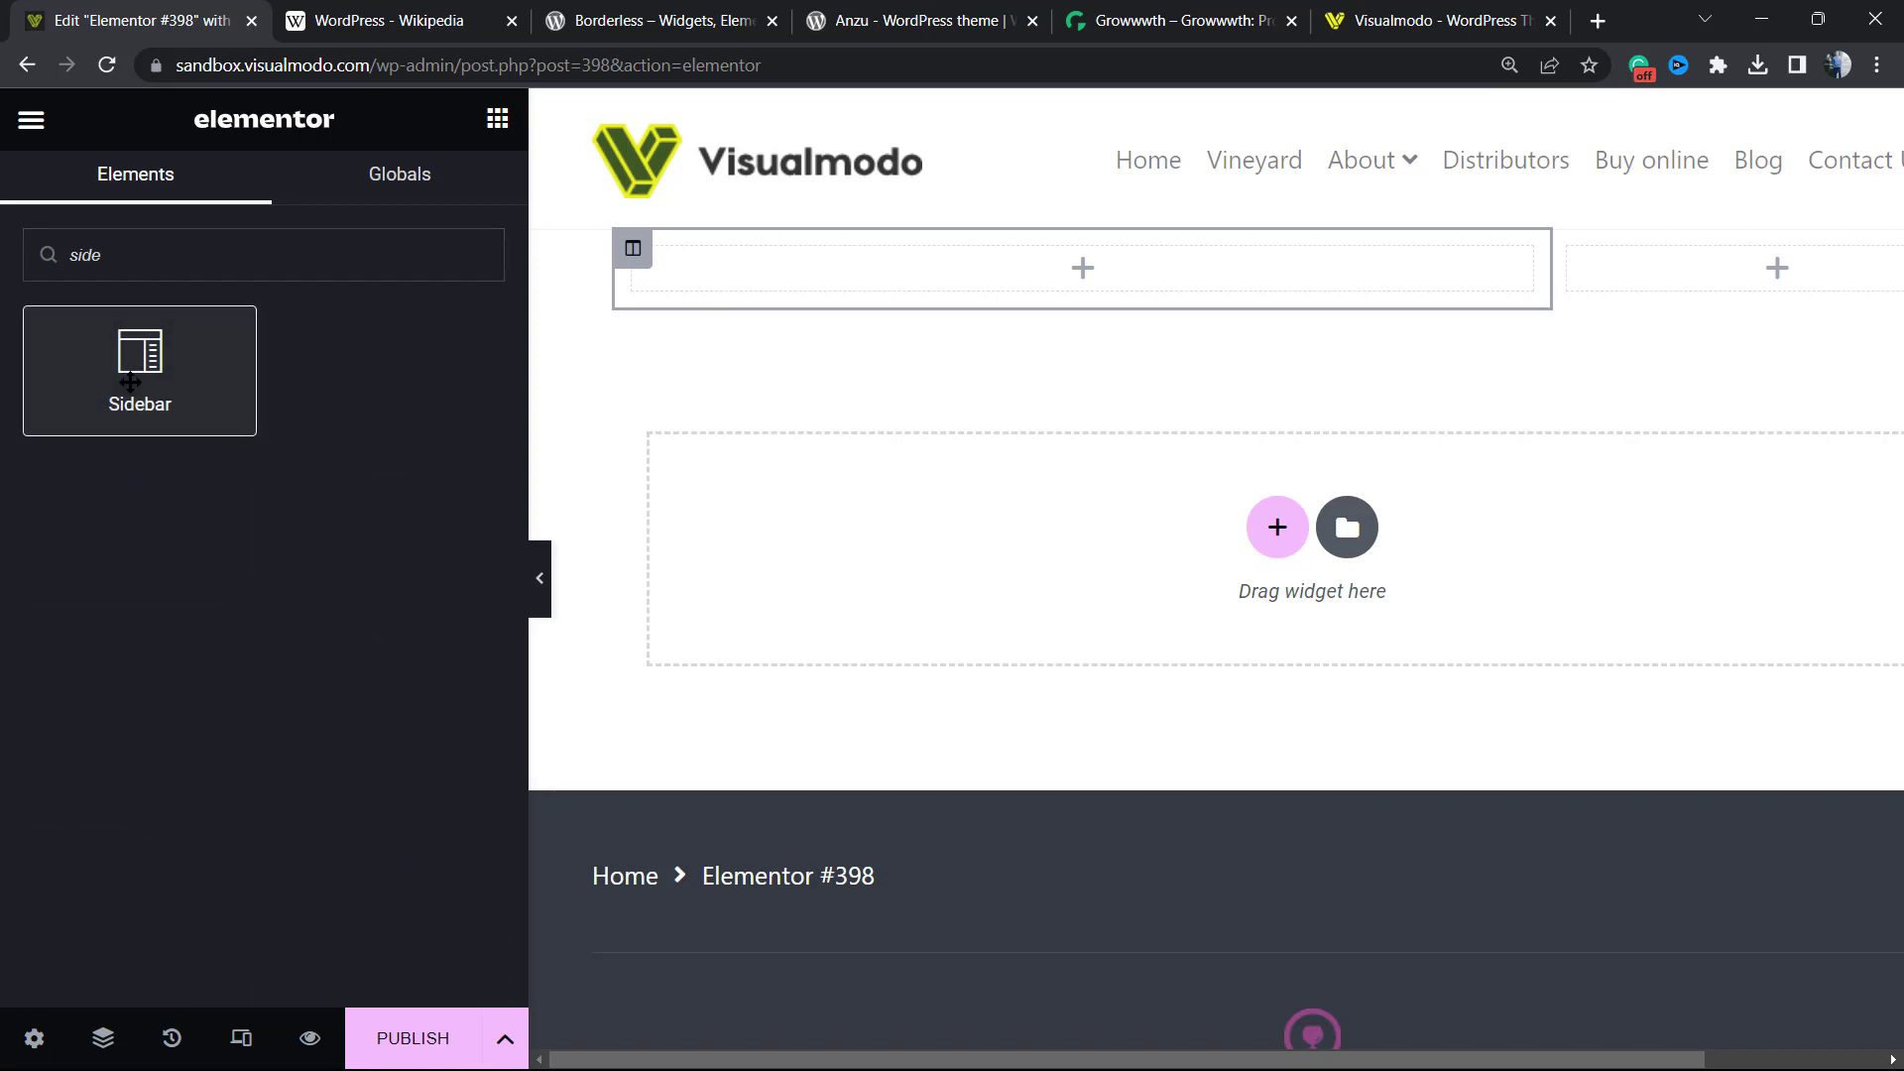
drag(130, 382, 1764, 285)
click(478, 12)
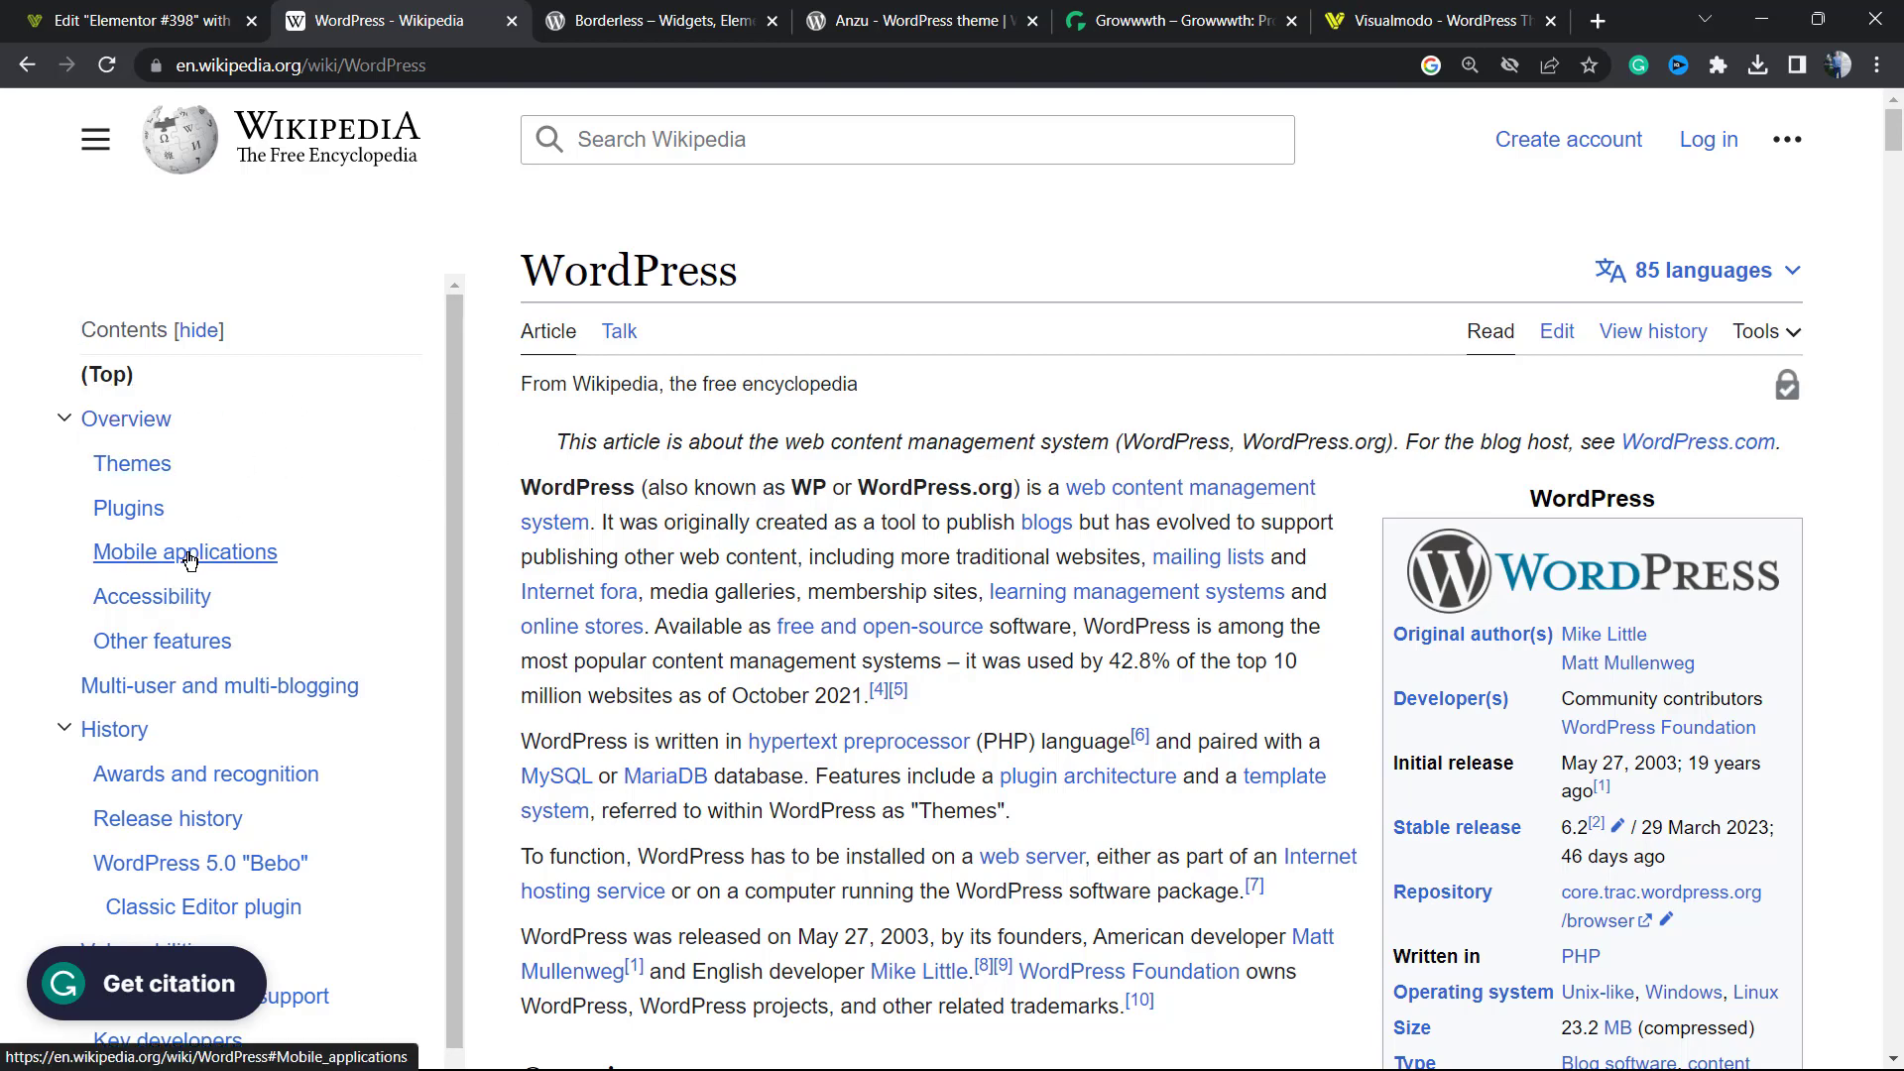
Step: Return to the Elementor editor and open the Sidebar widget's Choose Sidebar dropdown
click(666, 12)
click(228, 19)
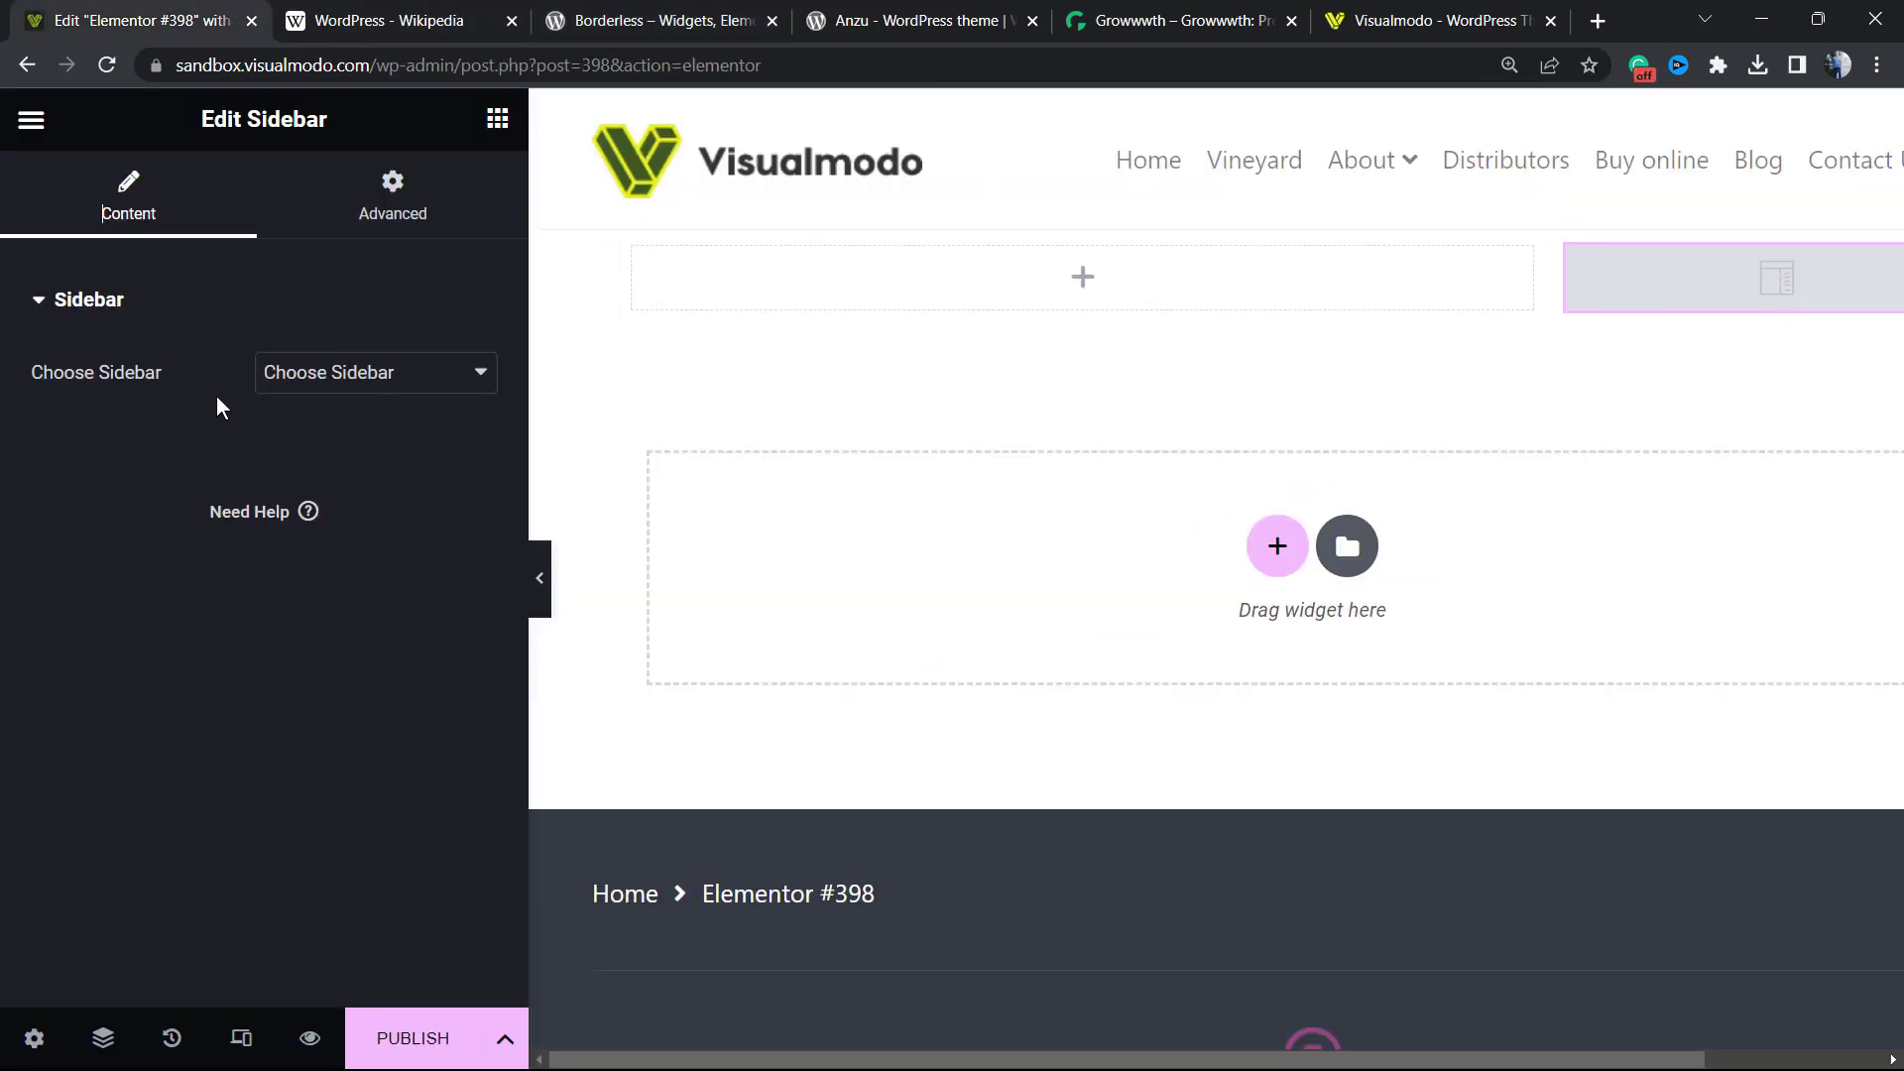
key(ctrl+plus)
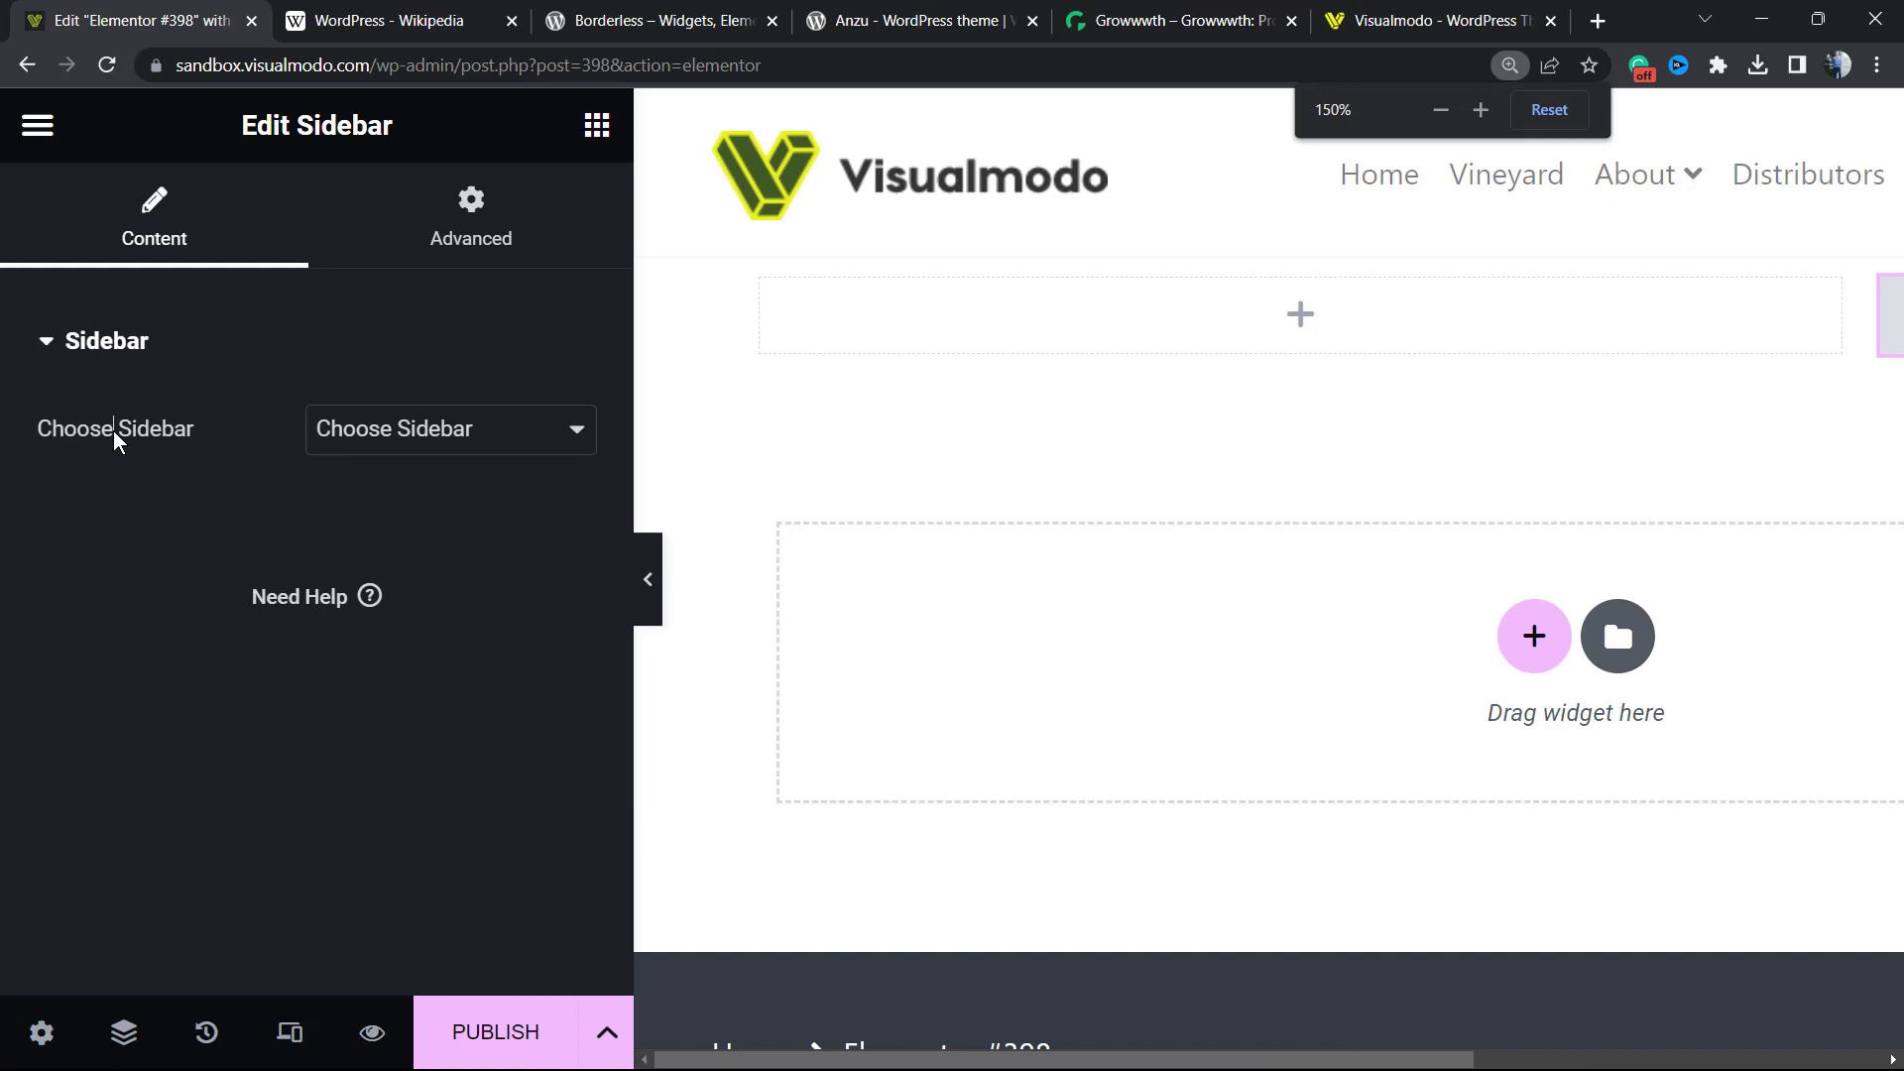
triple_click(113, 430)
key(ctrl+minus)
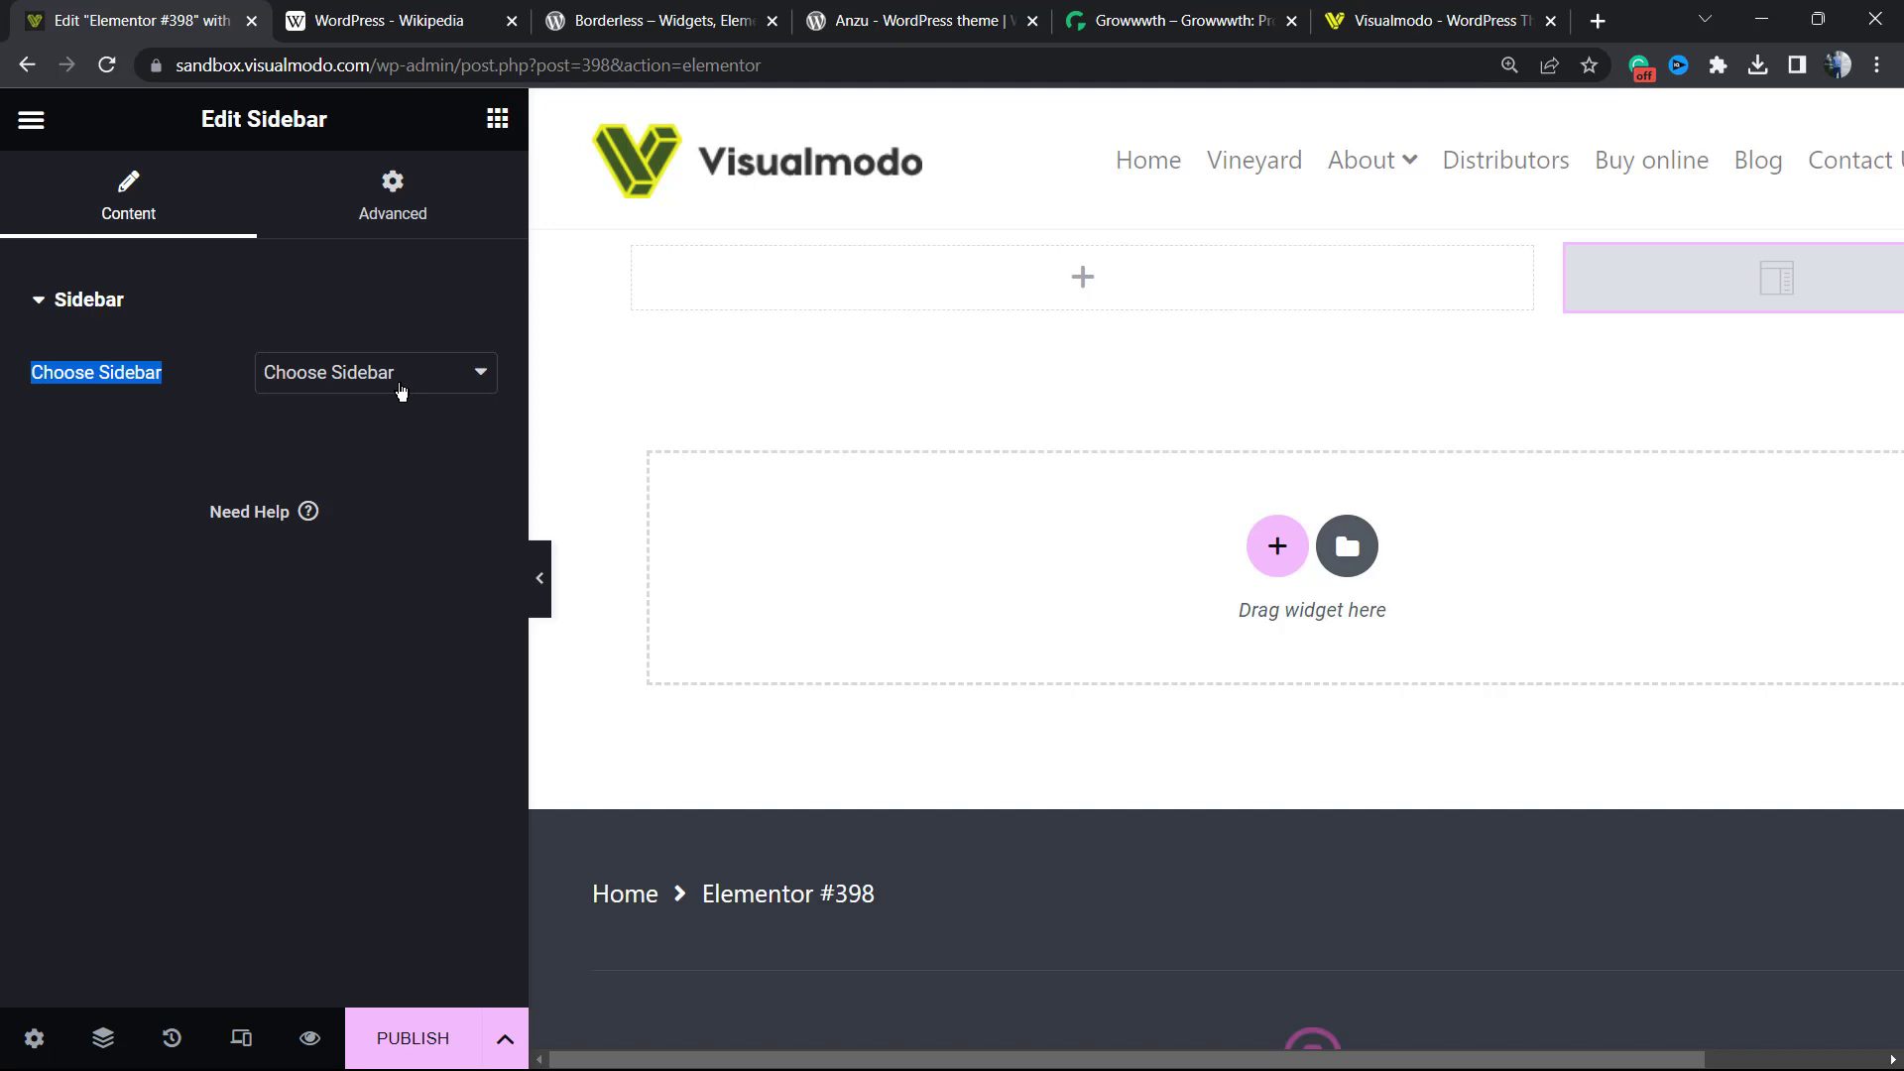
click(401, 392)
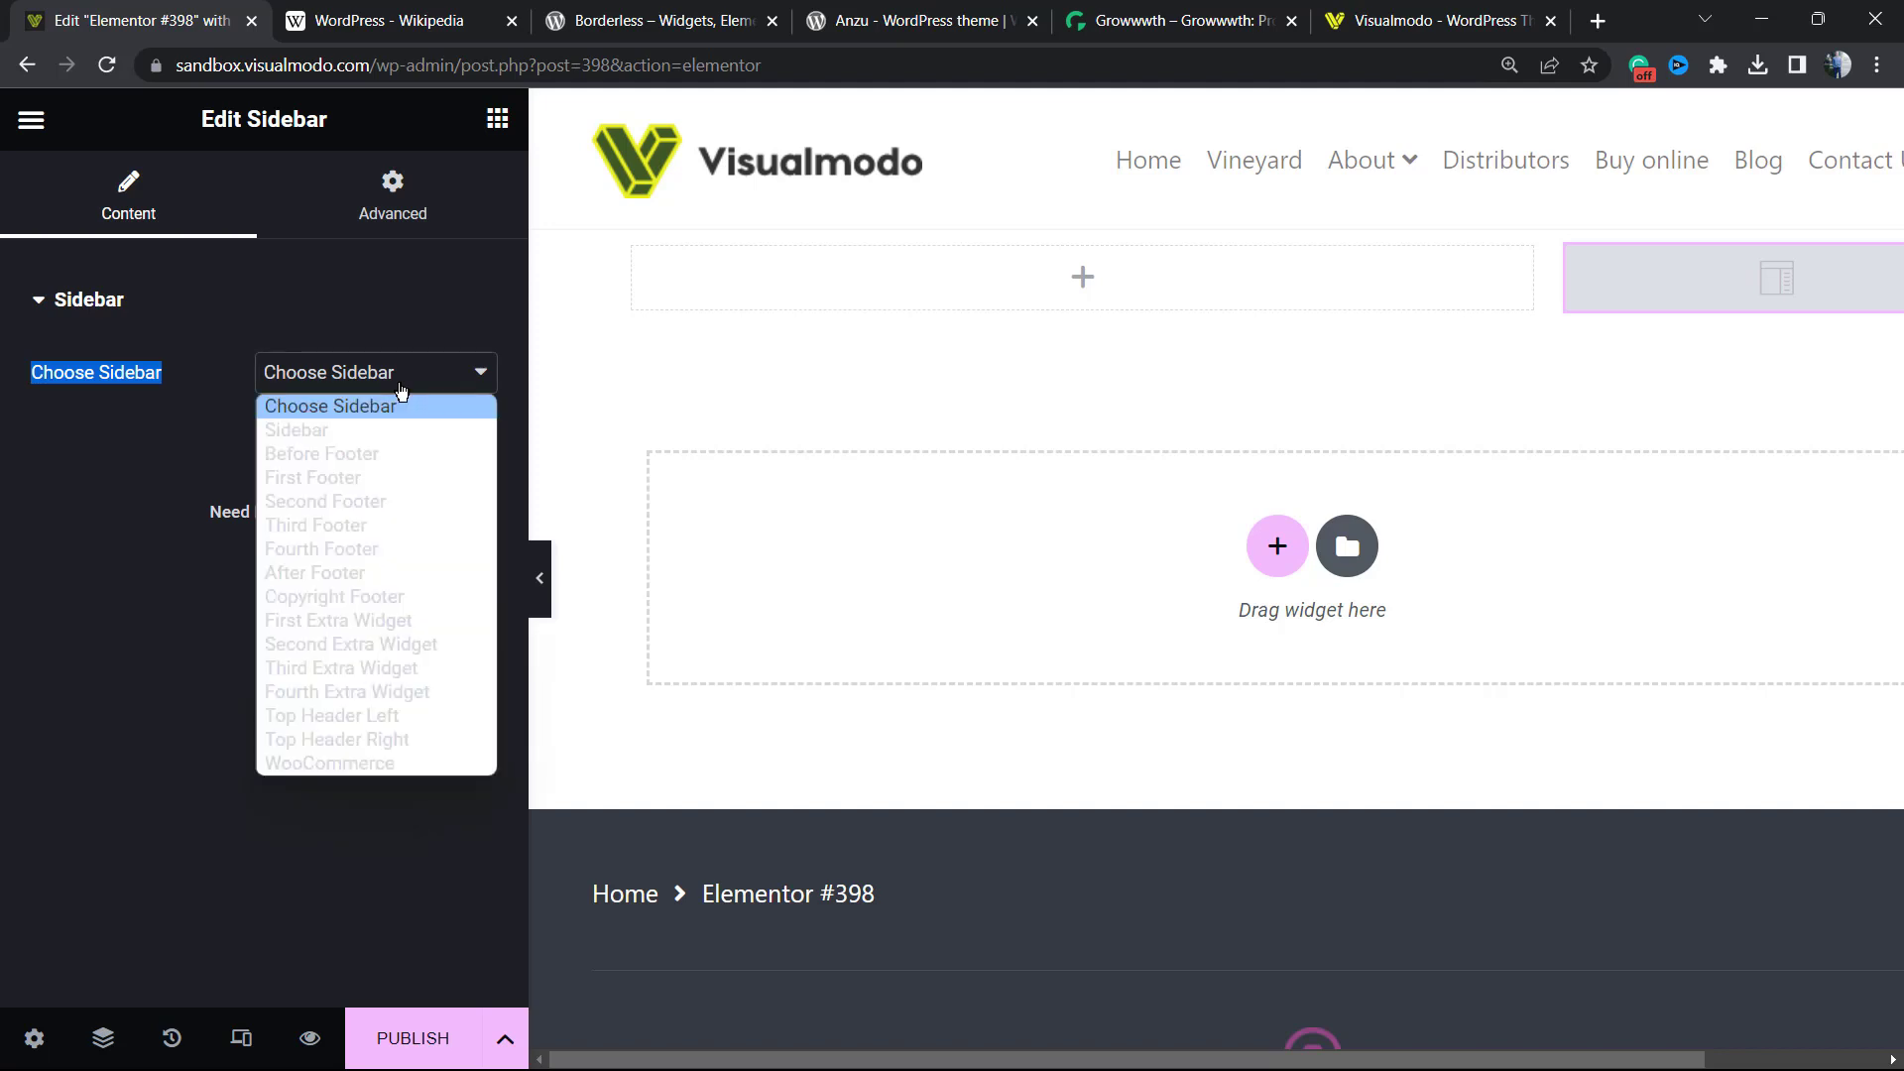
Step: Choose the 'Sidebar' area so the right column shows search, recent posts and comments
click(398, 436)
click(397, 436)
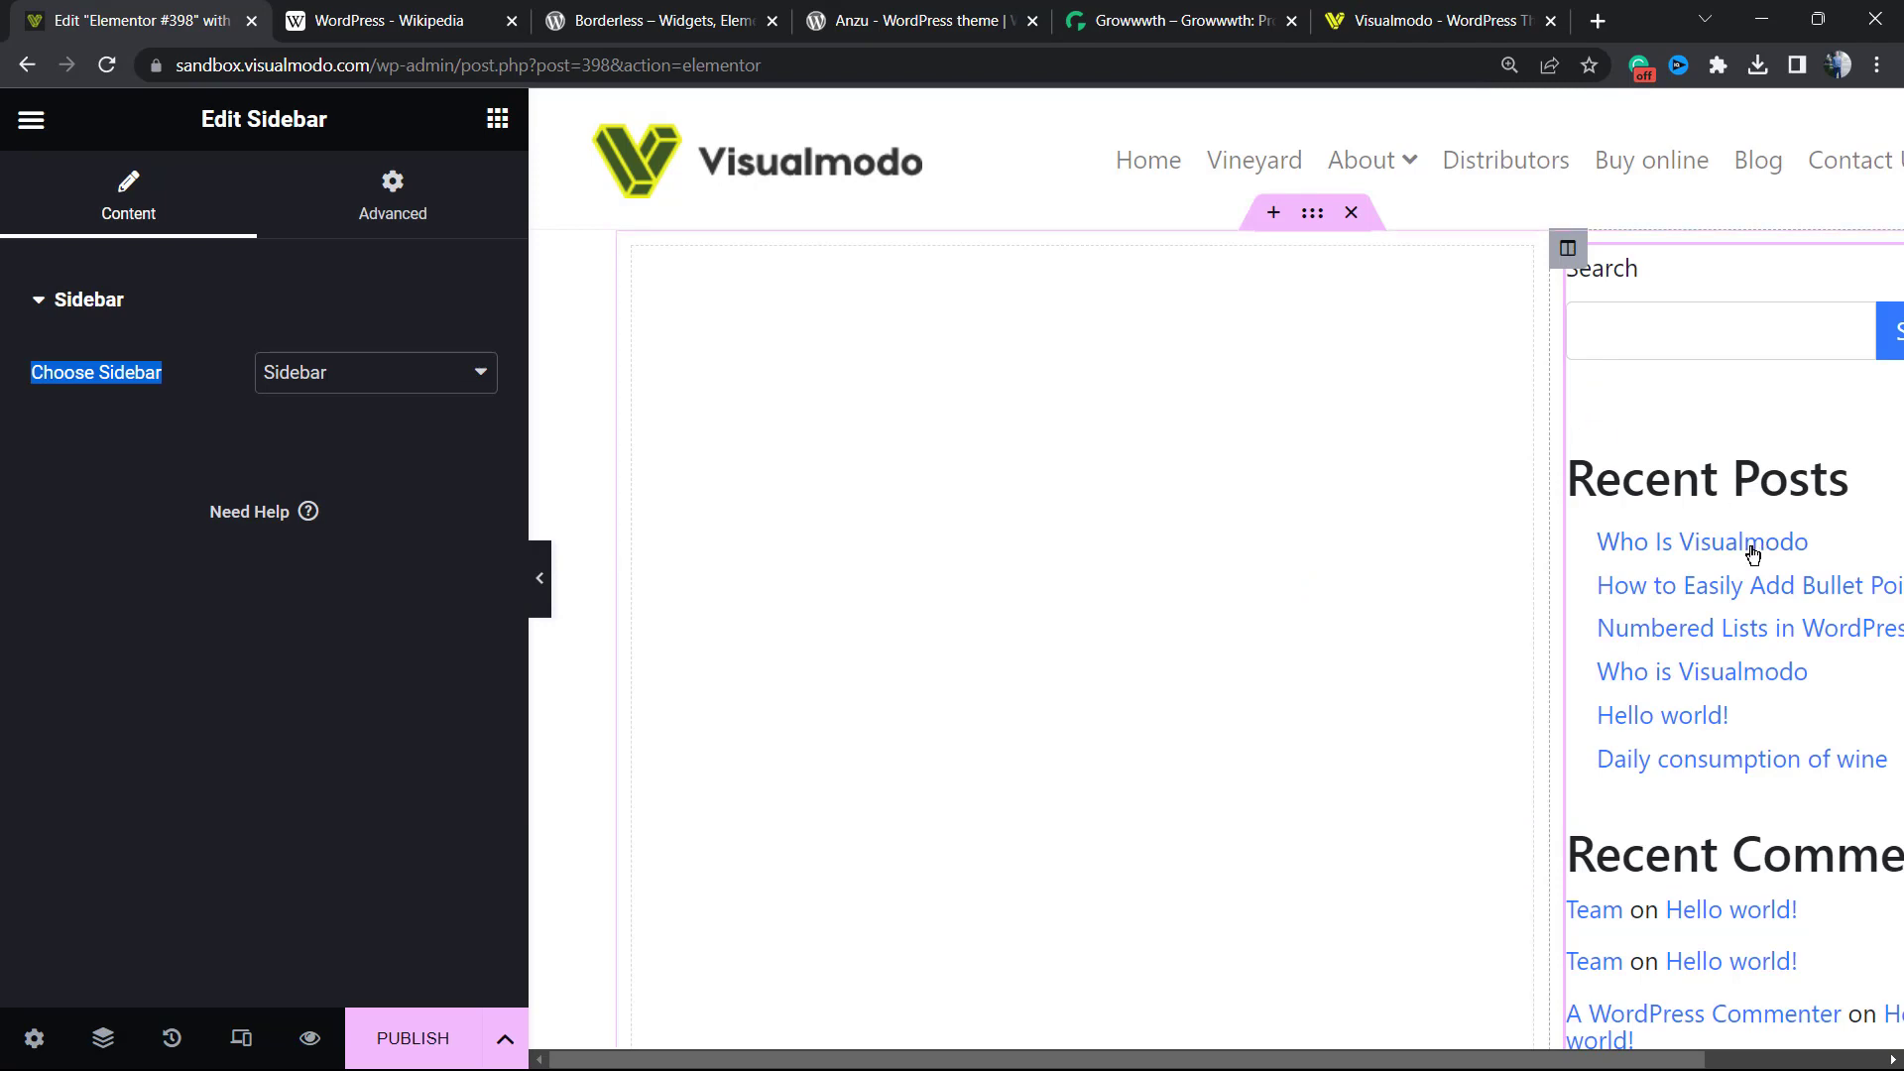
scroll(1686, 536, down, 1)
key(ctrl+minus)
Step: Open the Elements panel from the empty left column's + icon
scroll(1587, 556, down, 5)
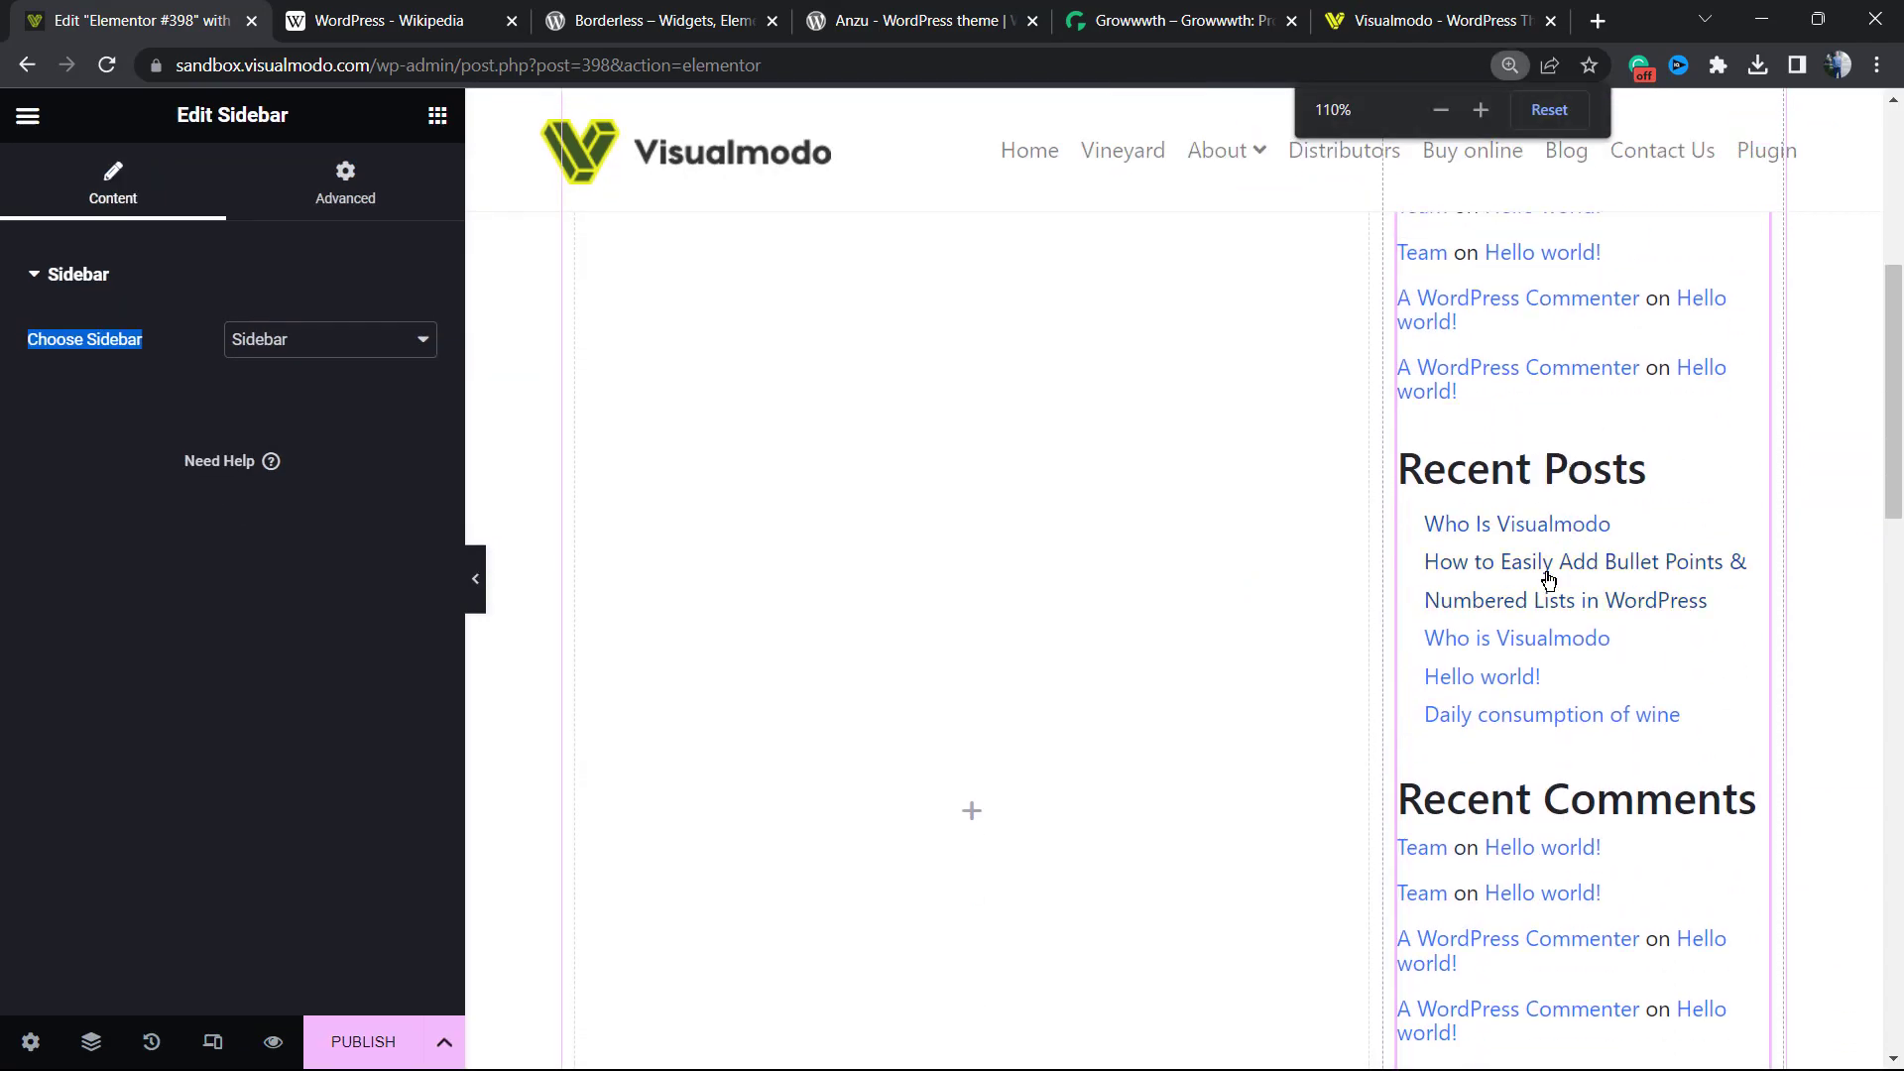
scroll(1548, 580, down, 12)
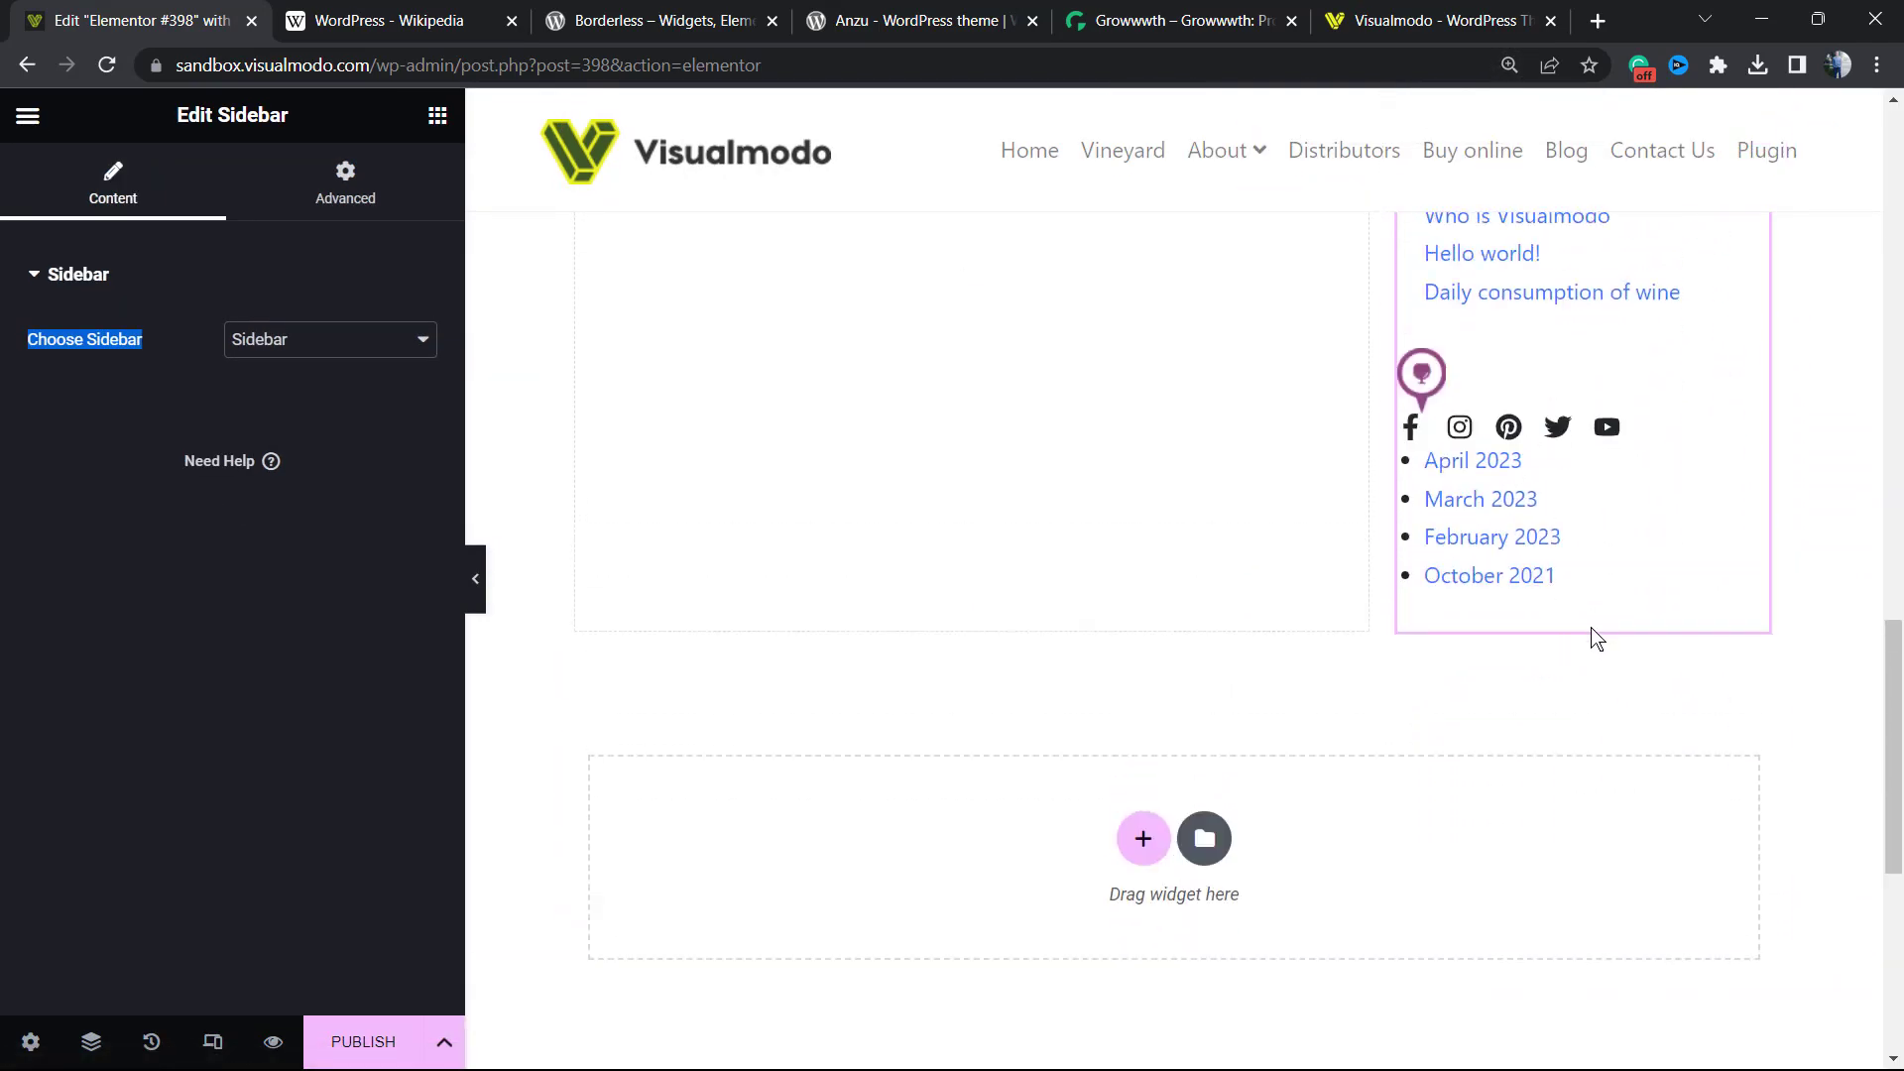
scroll(1587, 635, up, 15)
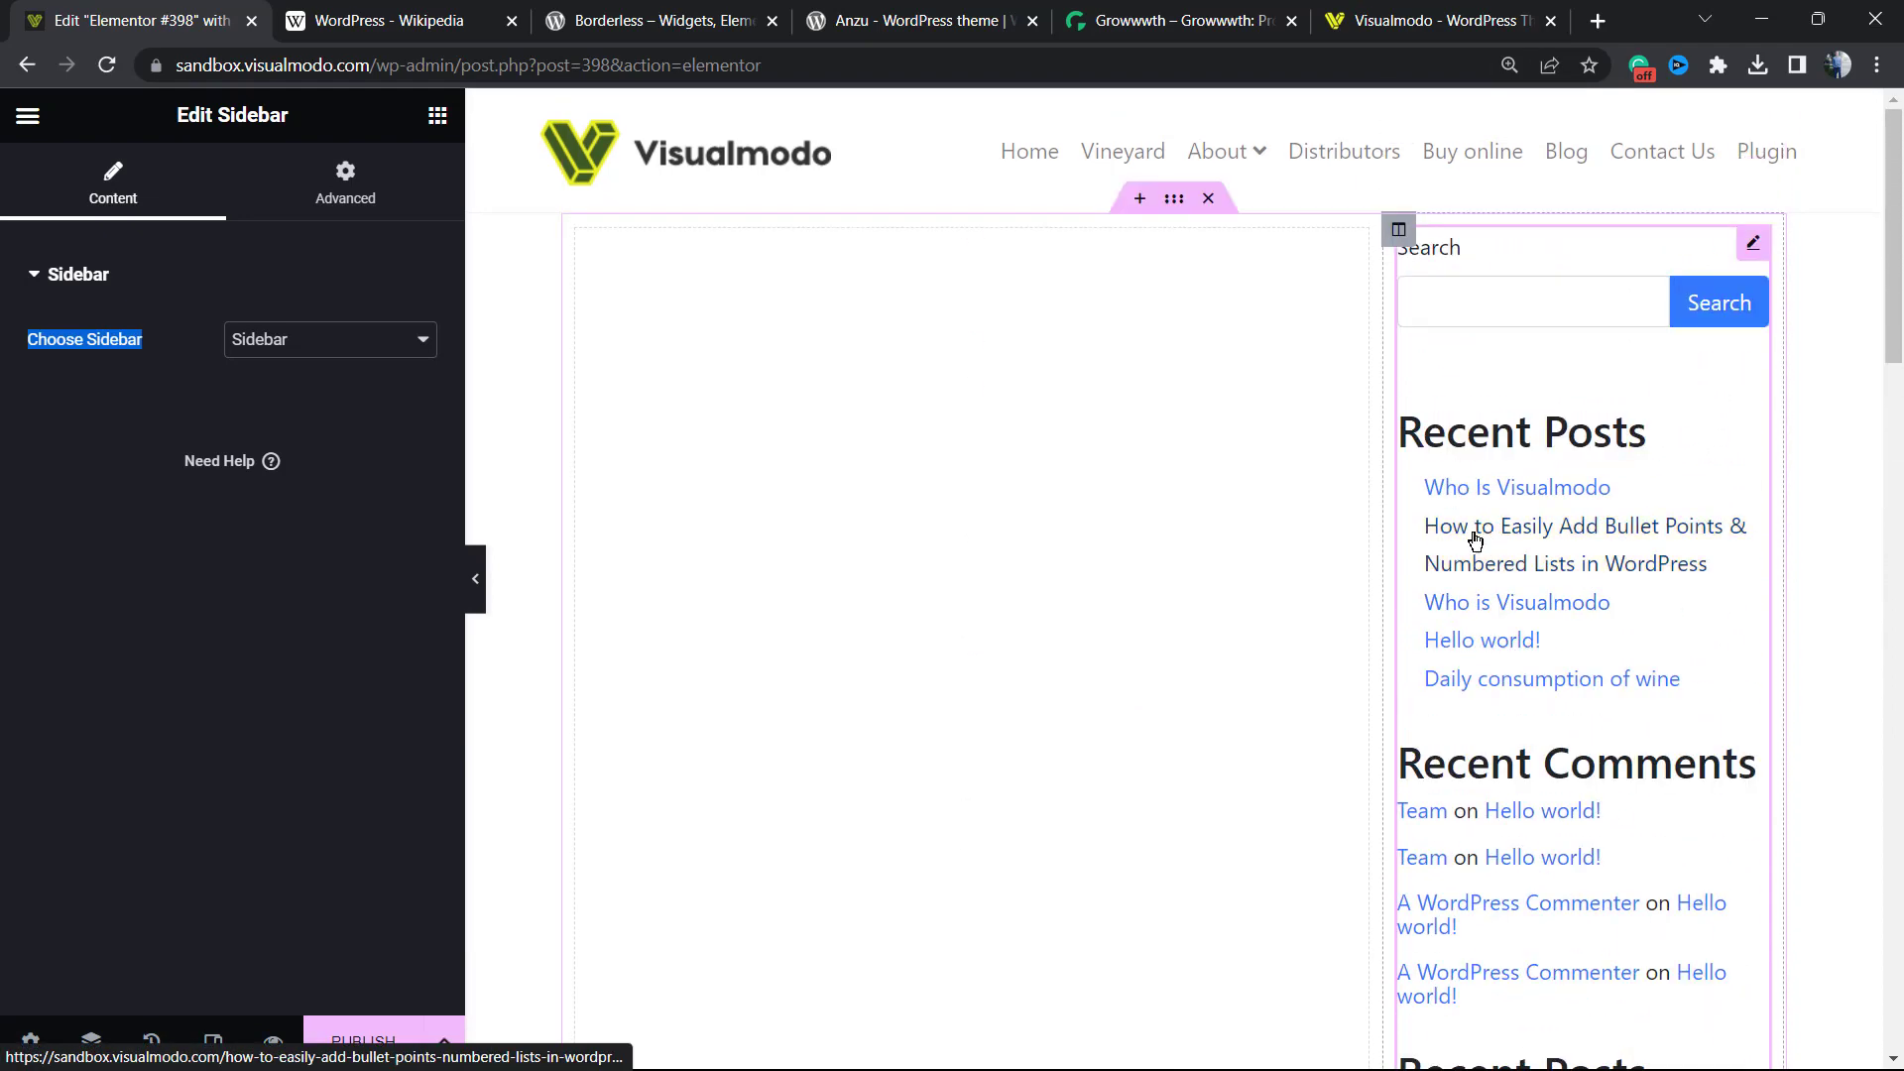
scroll(942, 456, down, 3)
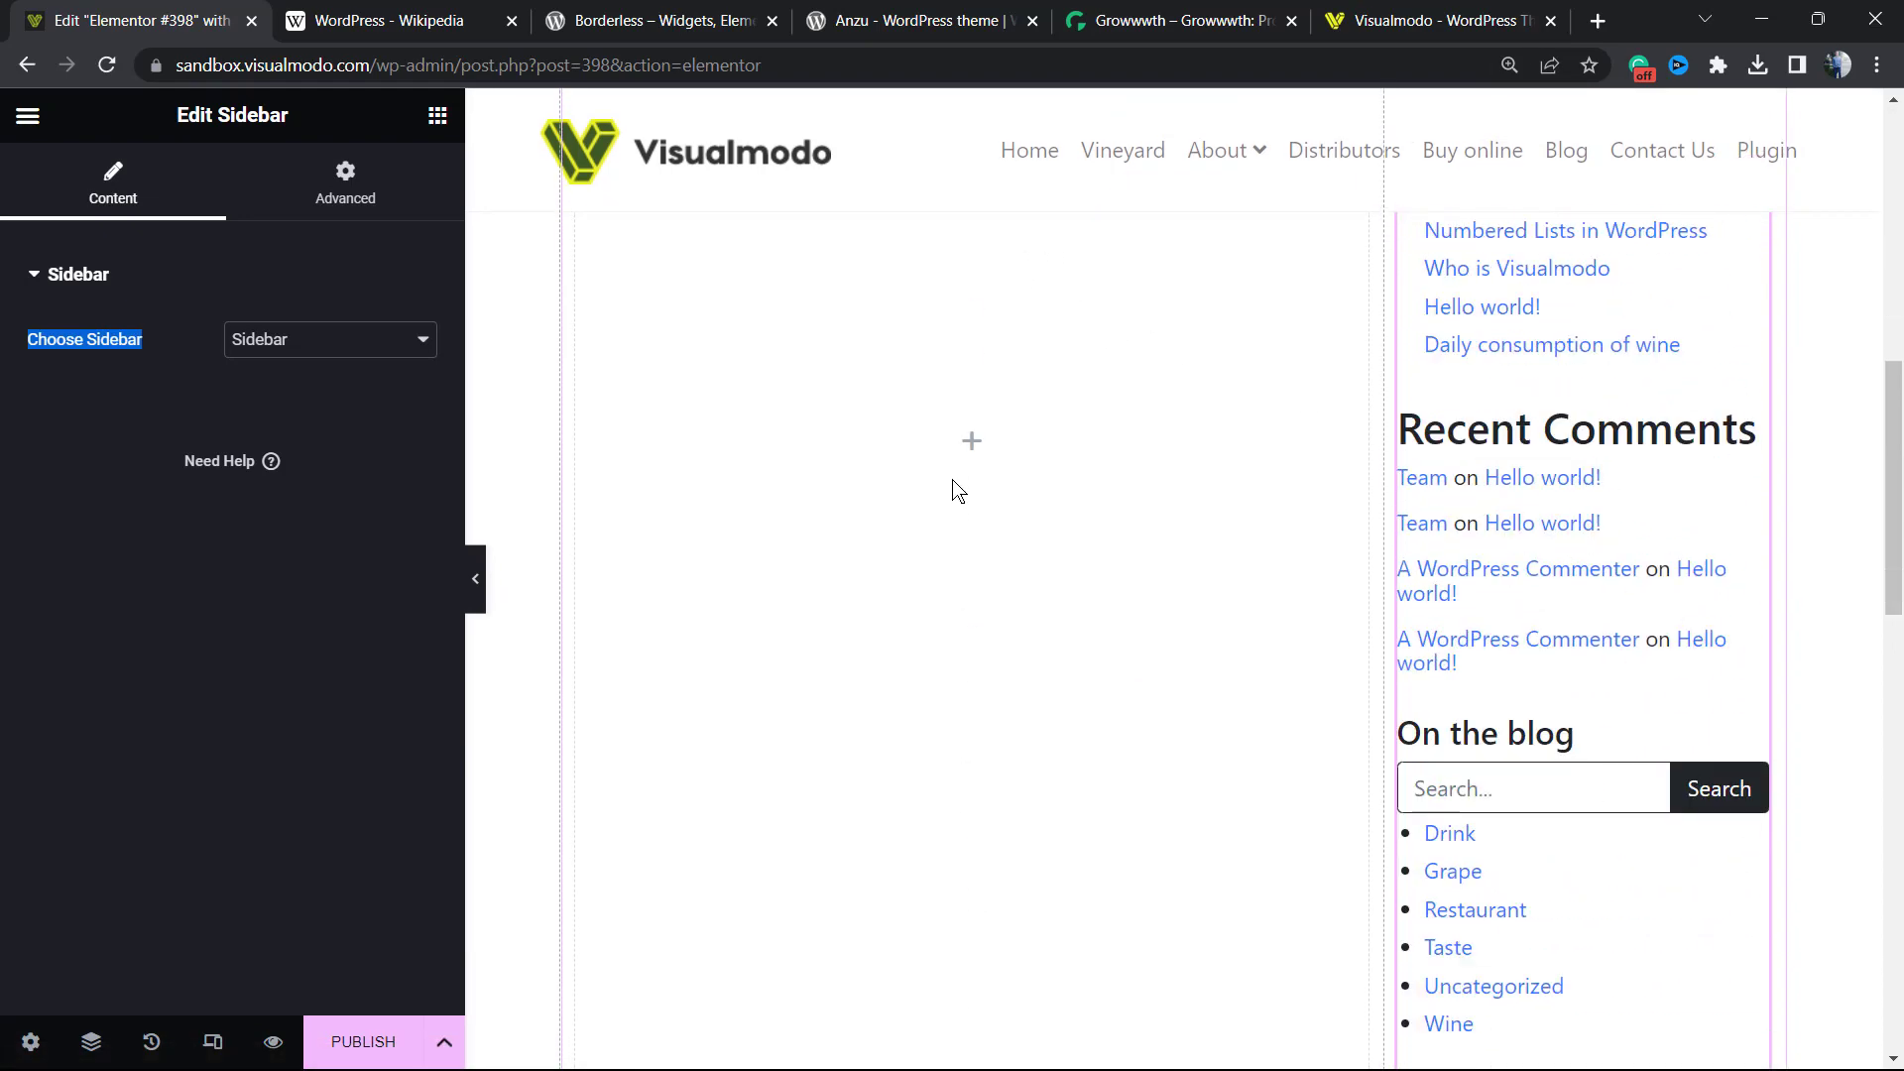
click(975, 429)
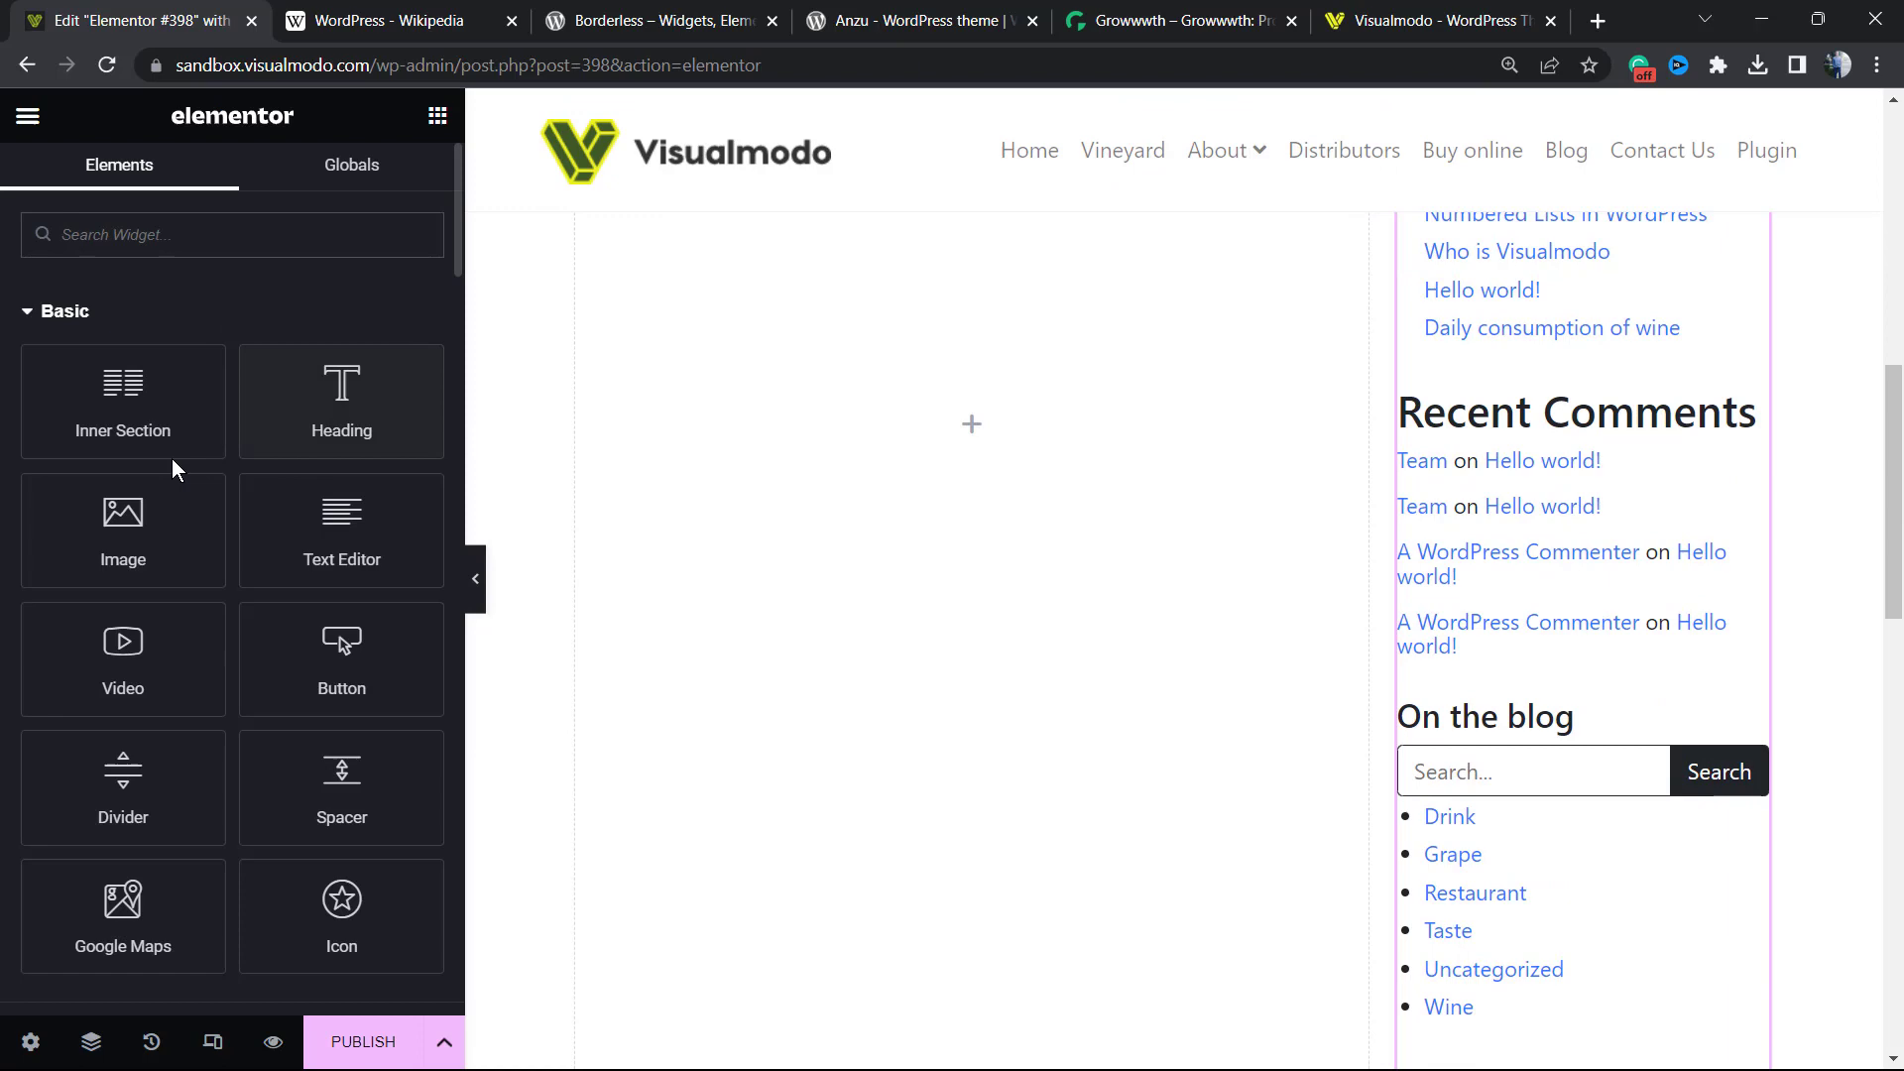
Step: Drop a default Heading into the left column, reselect the Sidebar widget, then go to the Borderless page
drag(297, 422, 805, 411)
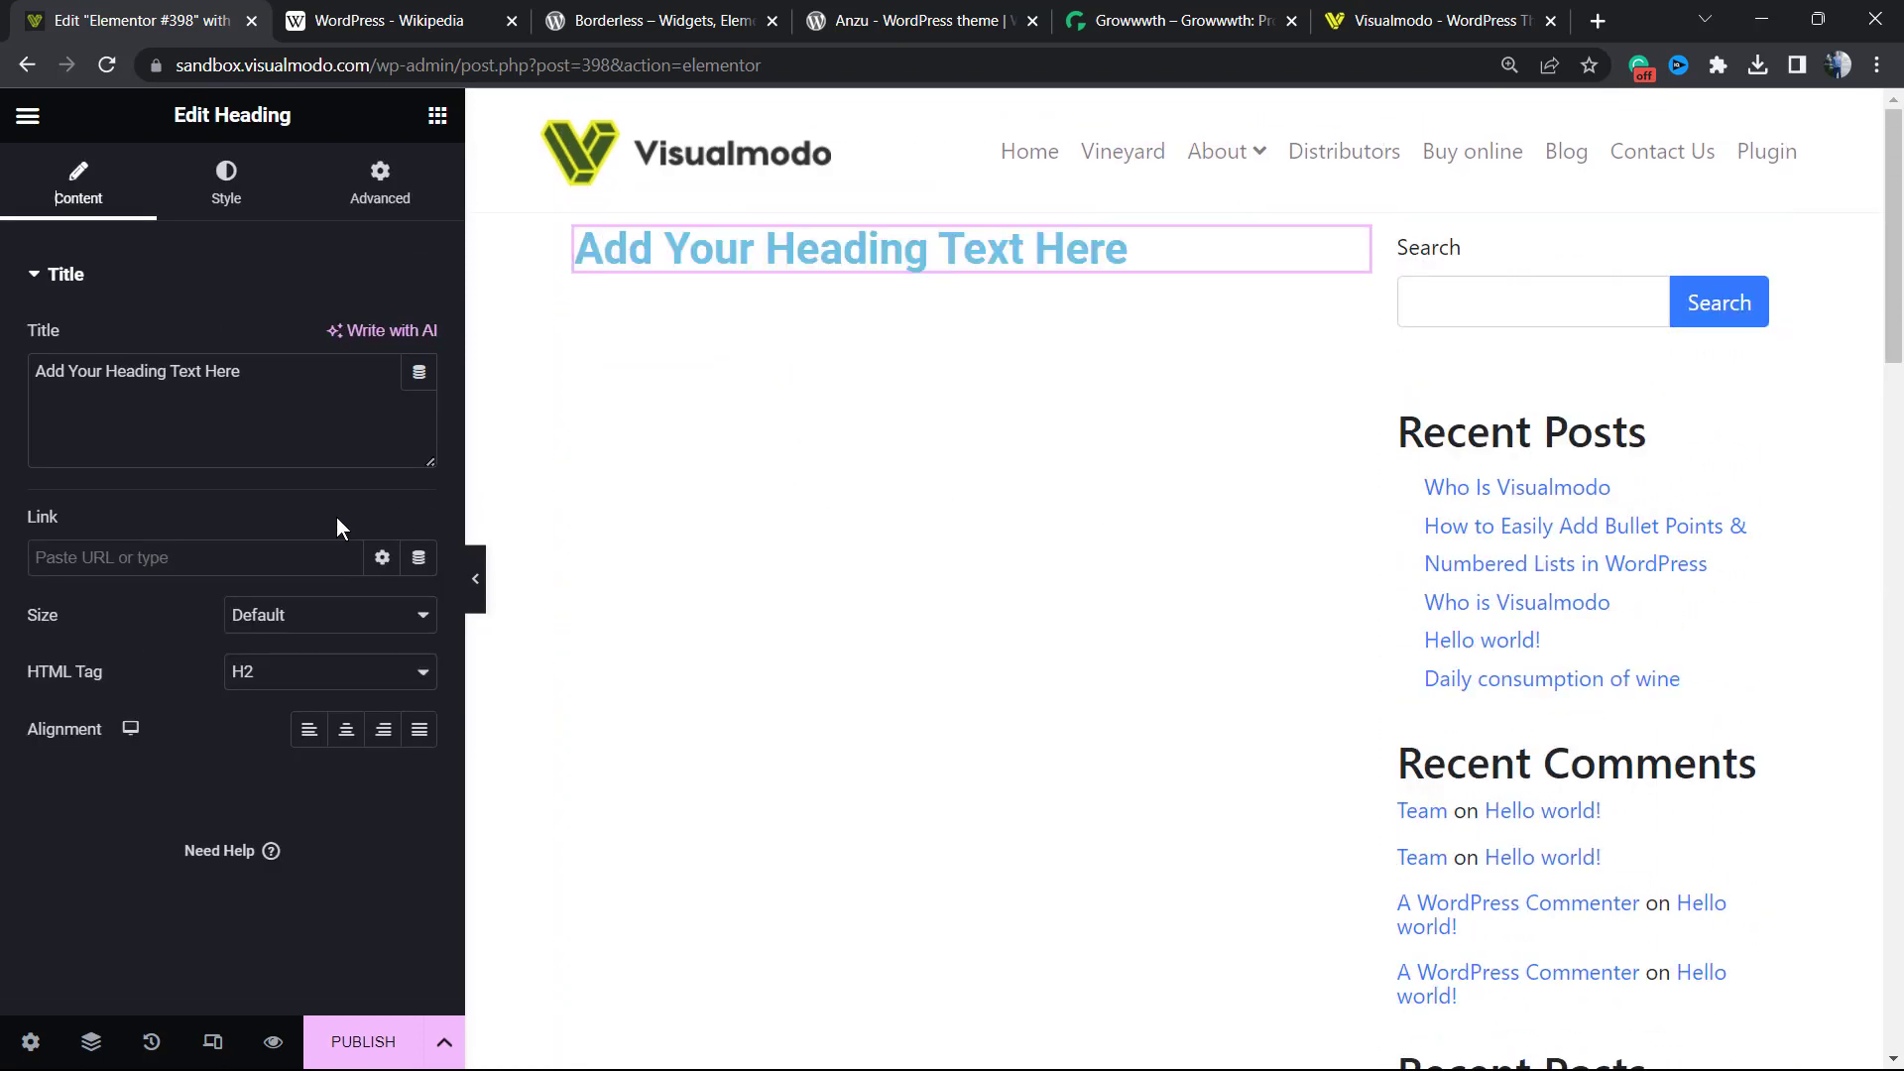
click(28, 115)
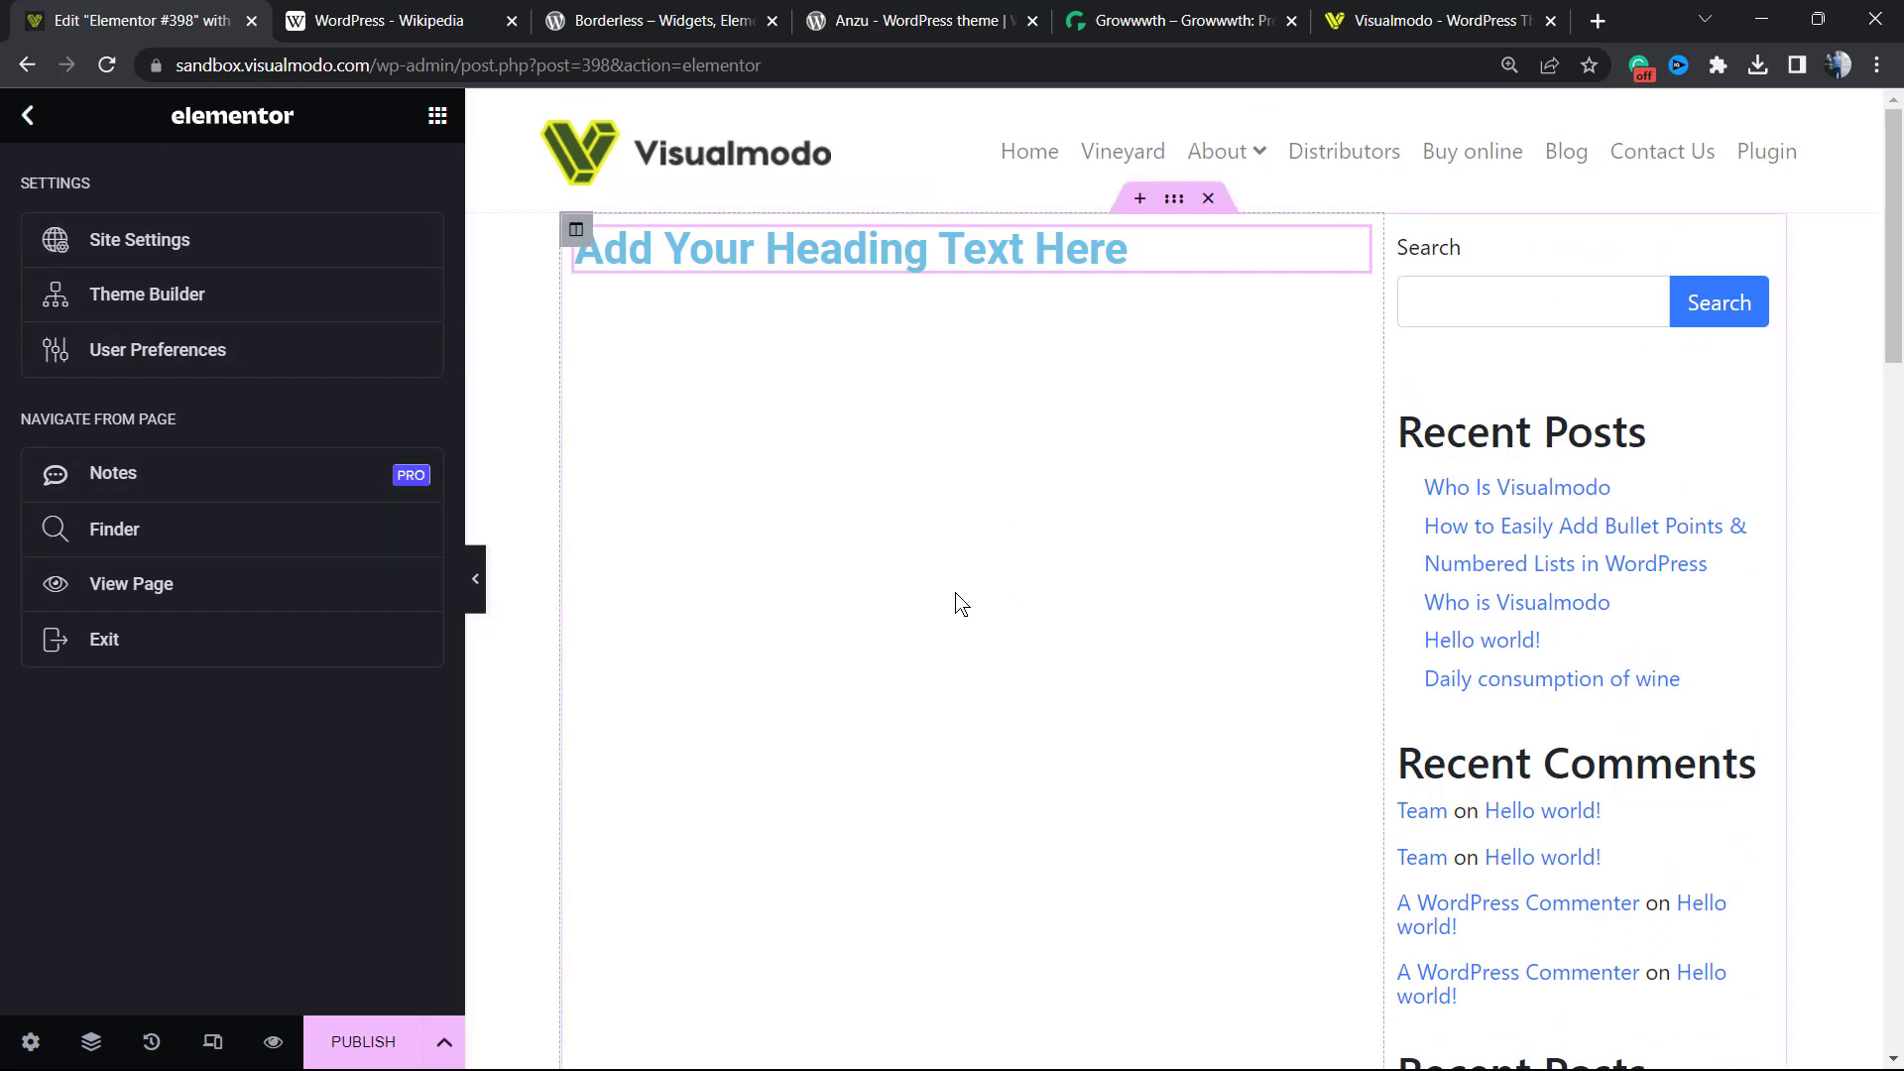
click(1495, 400)
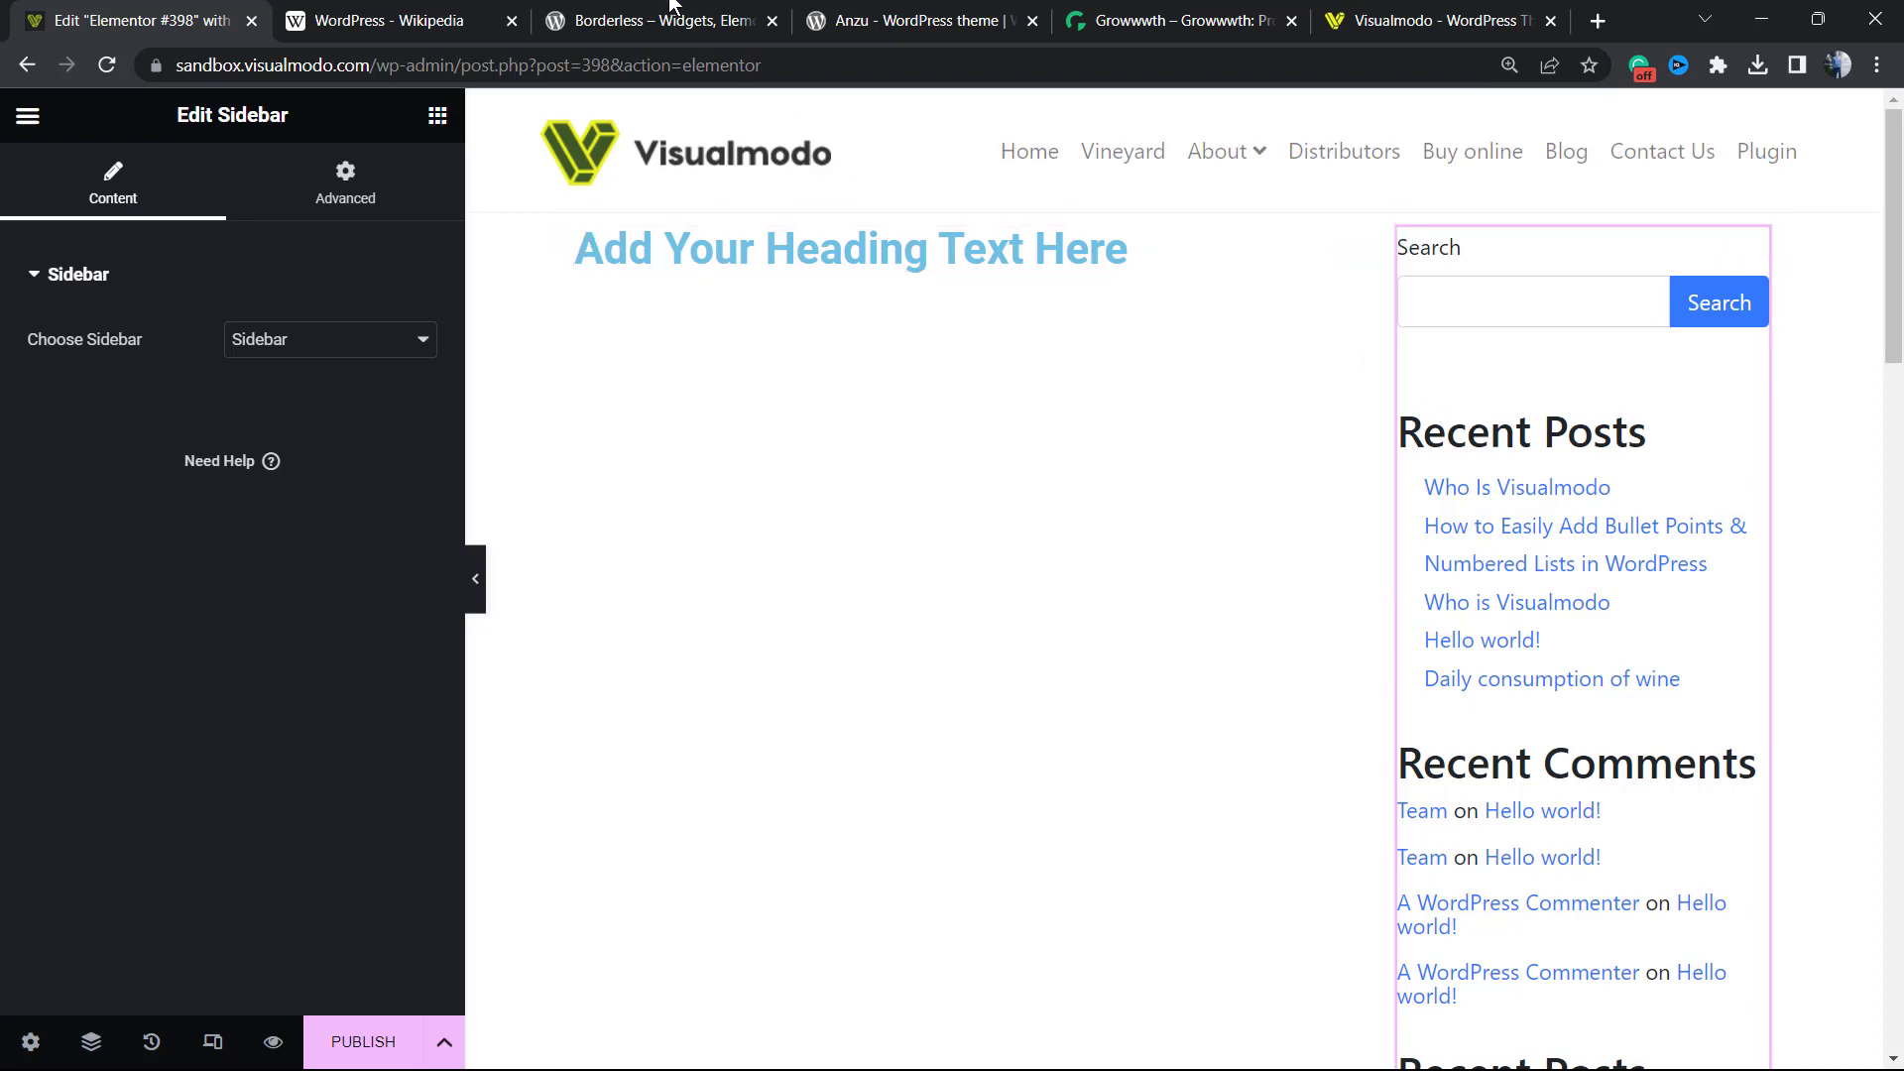
click(593, 18)
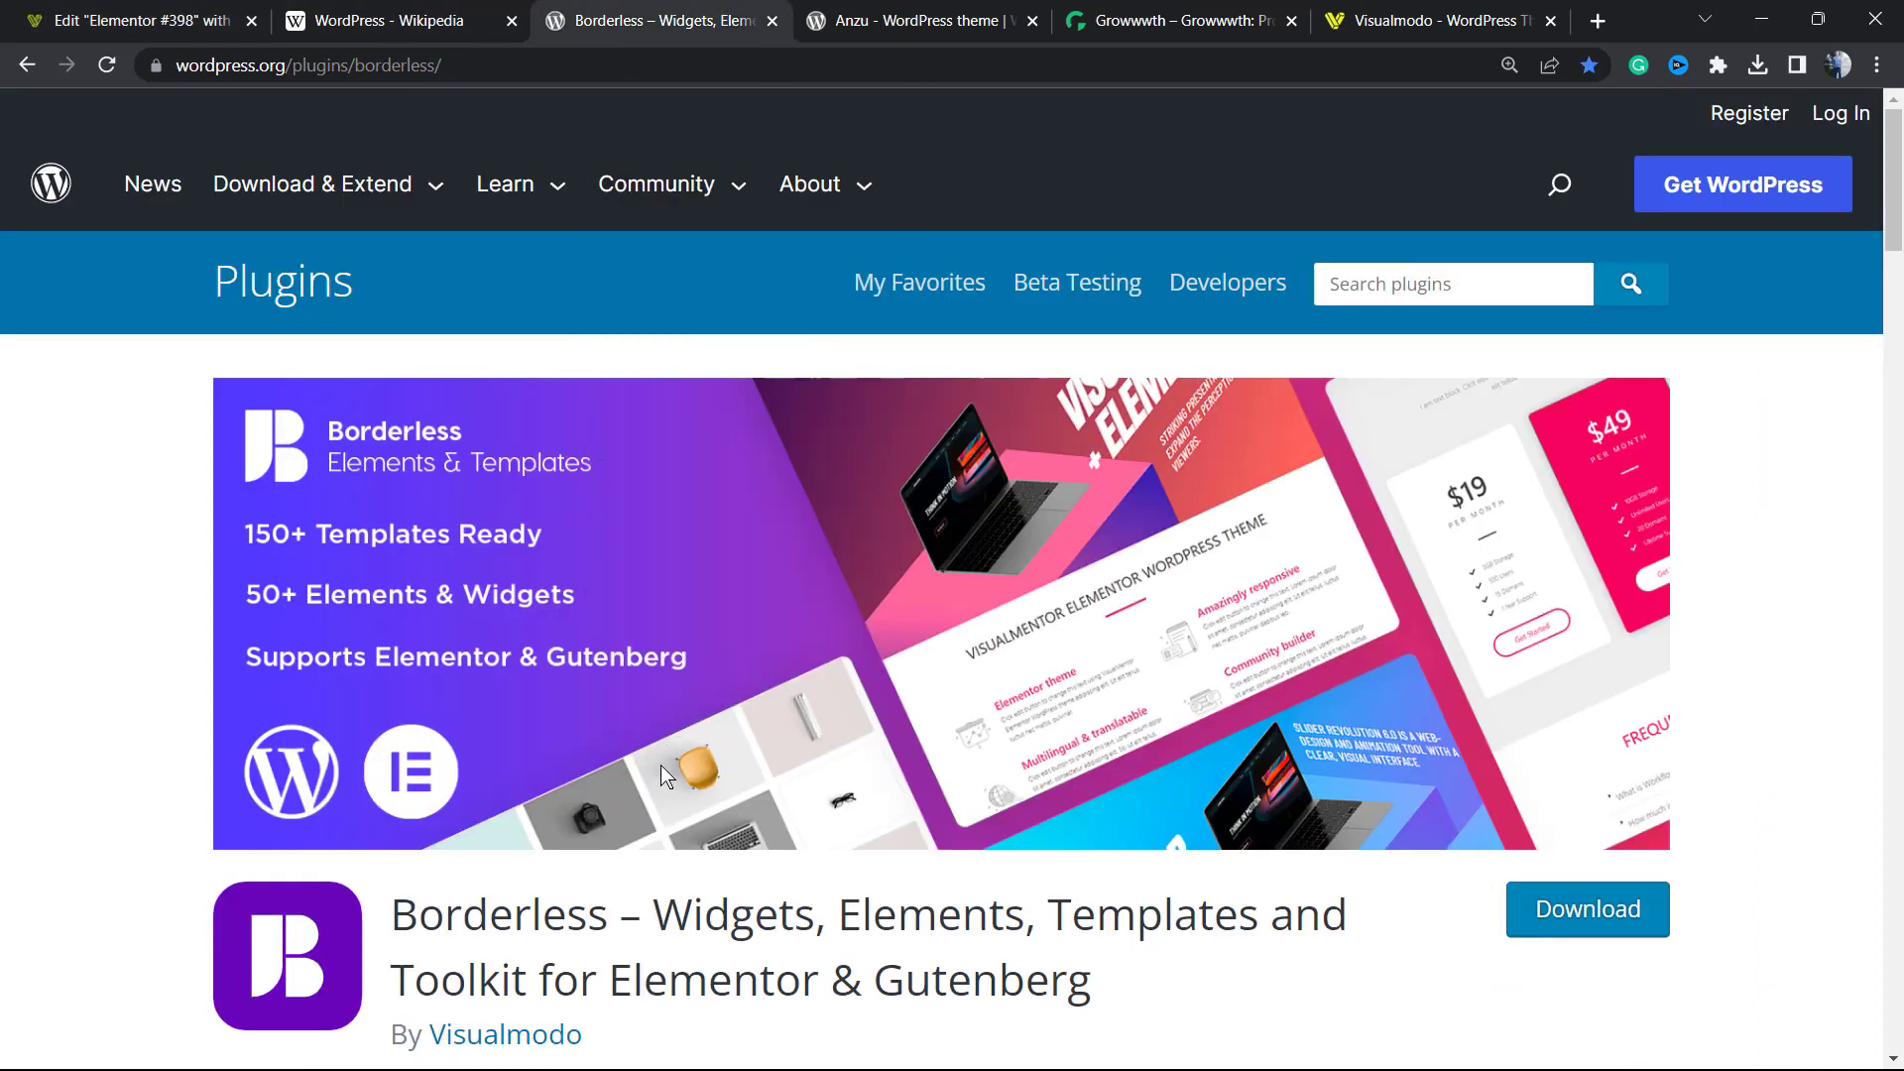
Step: Browse the Borderless plugin page and the Anzu theme page, then go to the Growwwth site
scroll(660, 760, down, 2)
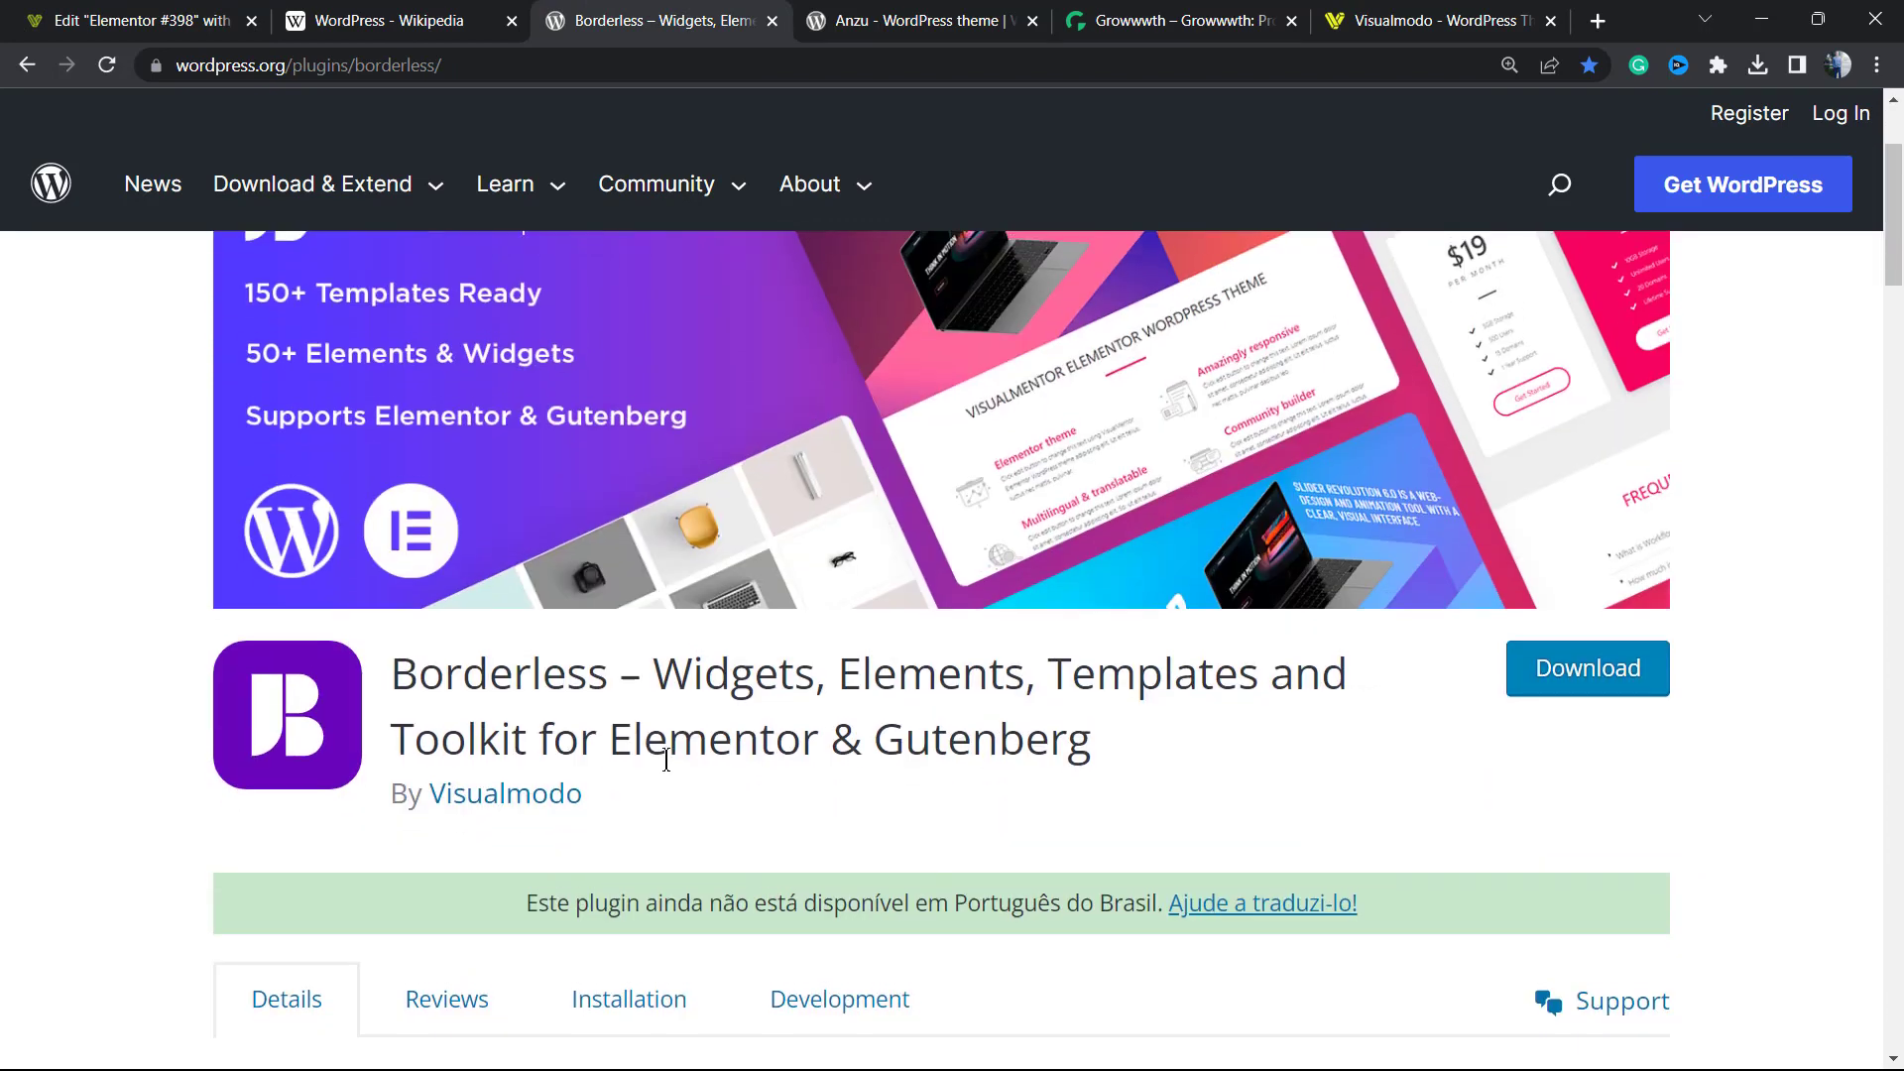
scroll(660, 764, up, 2)
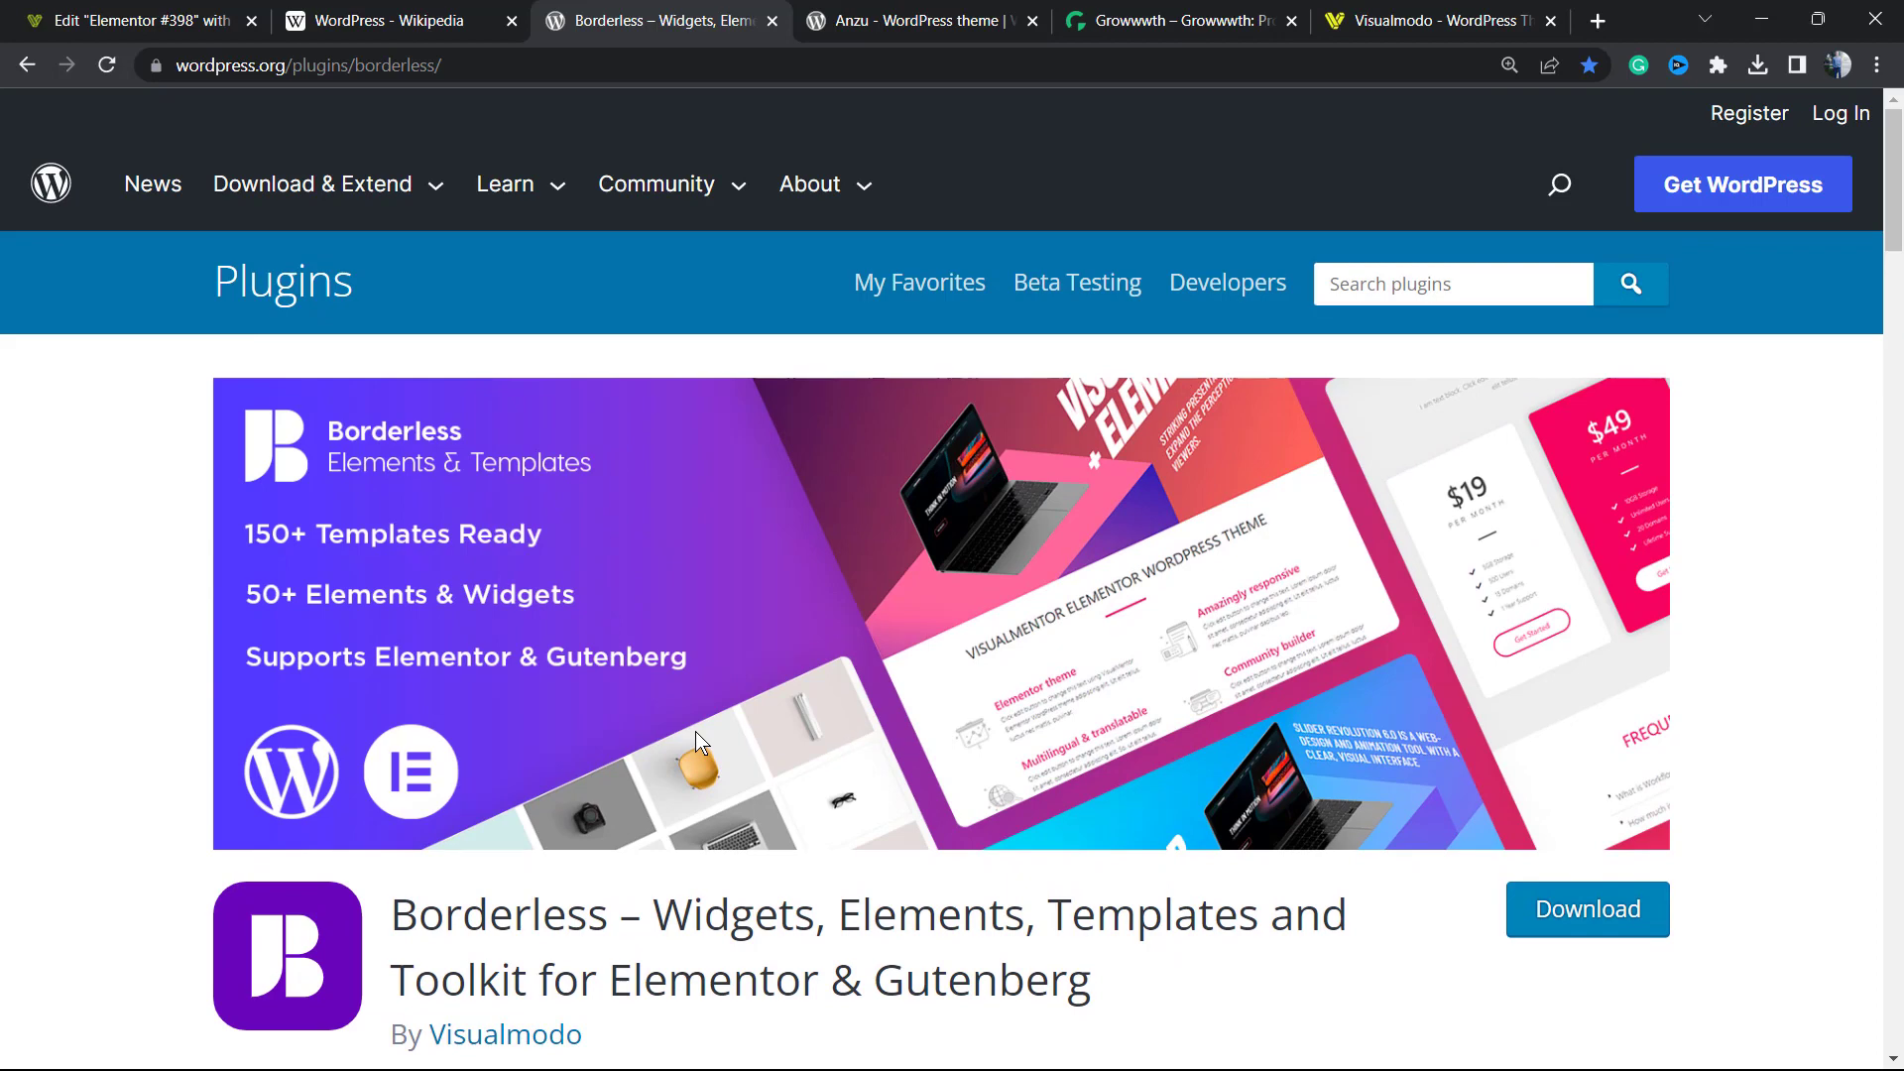
click(889, 14)
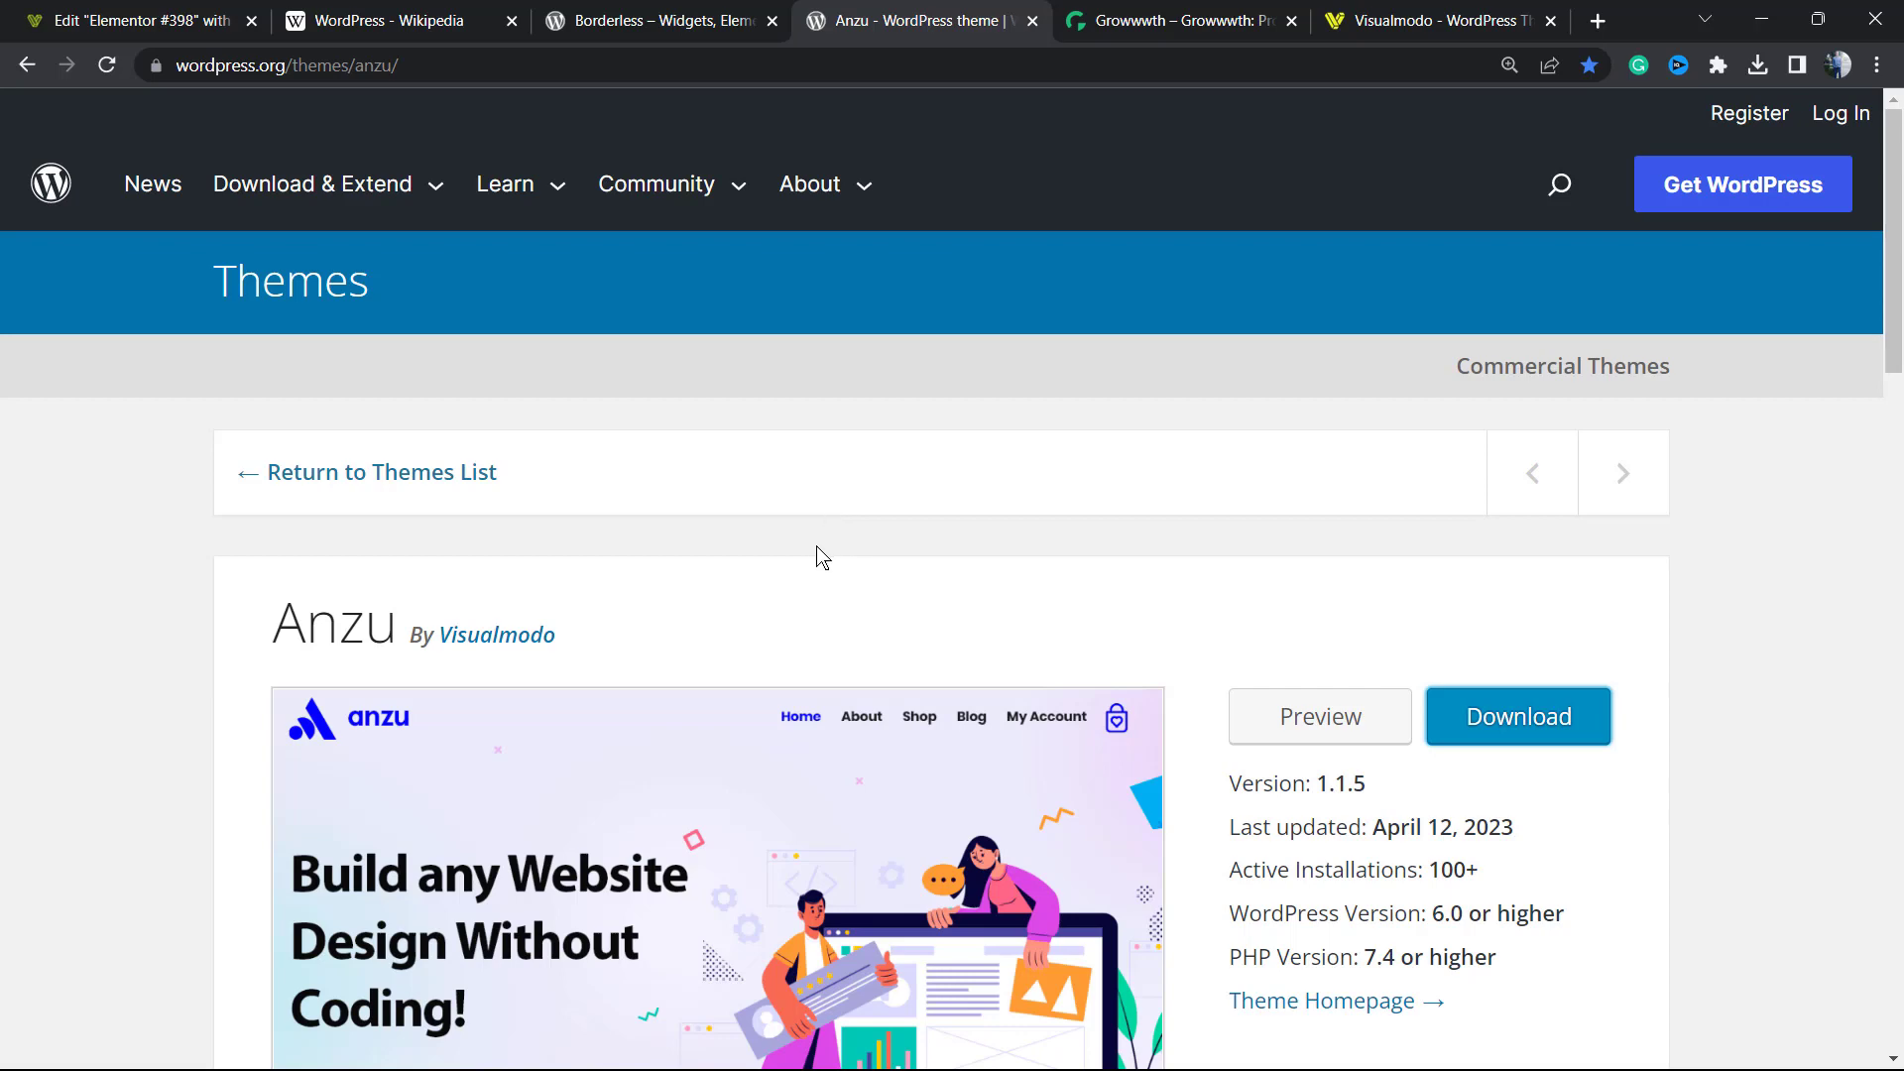
click(1136, 28)
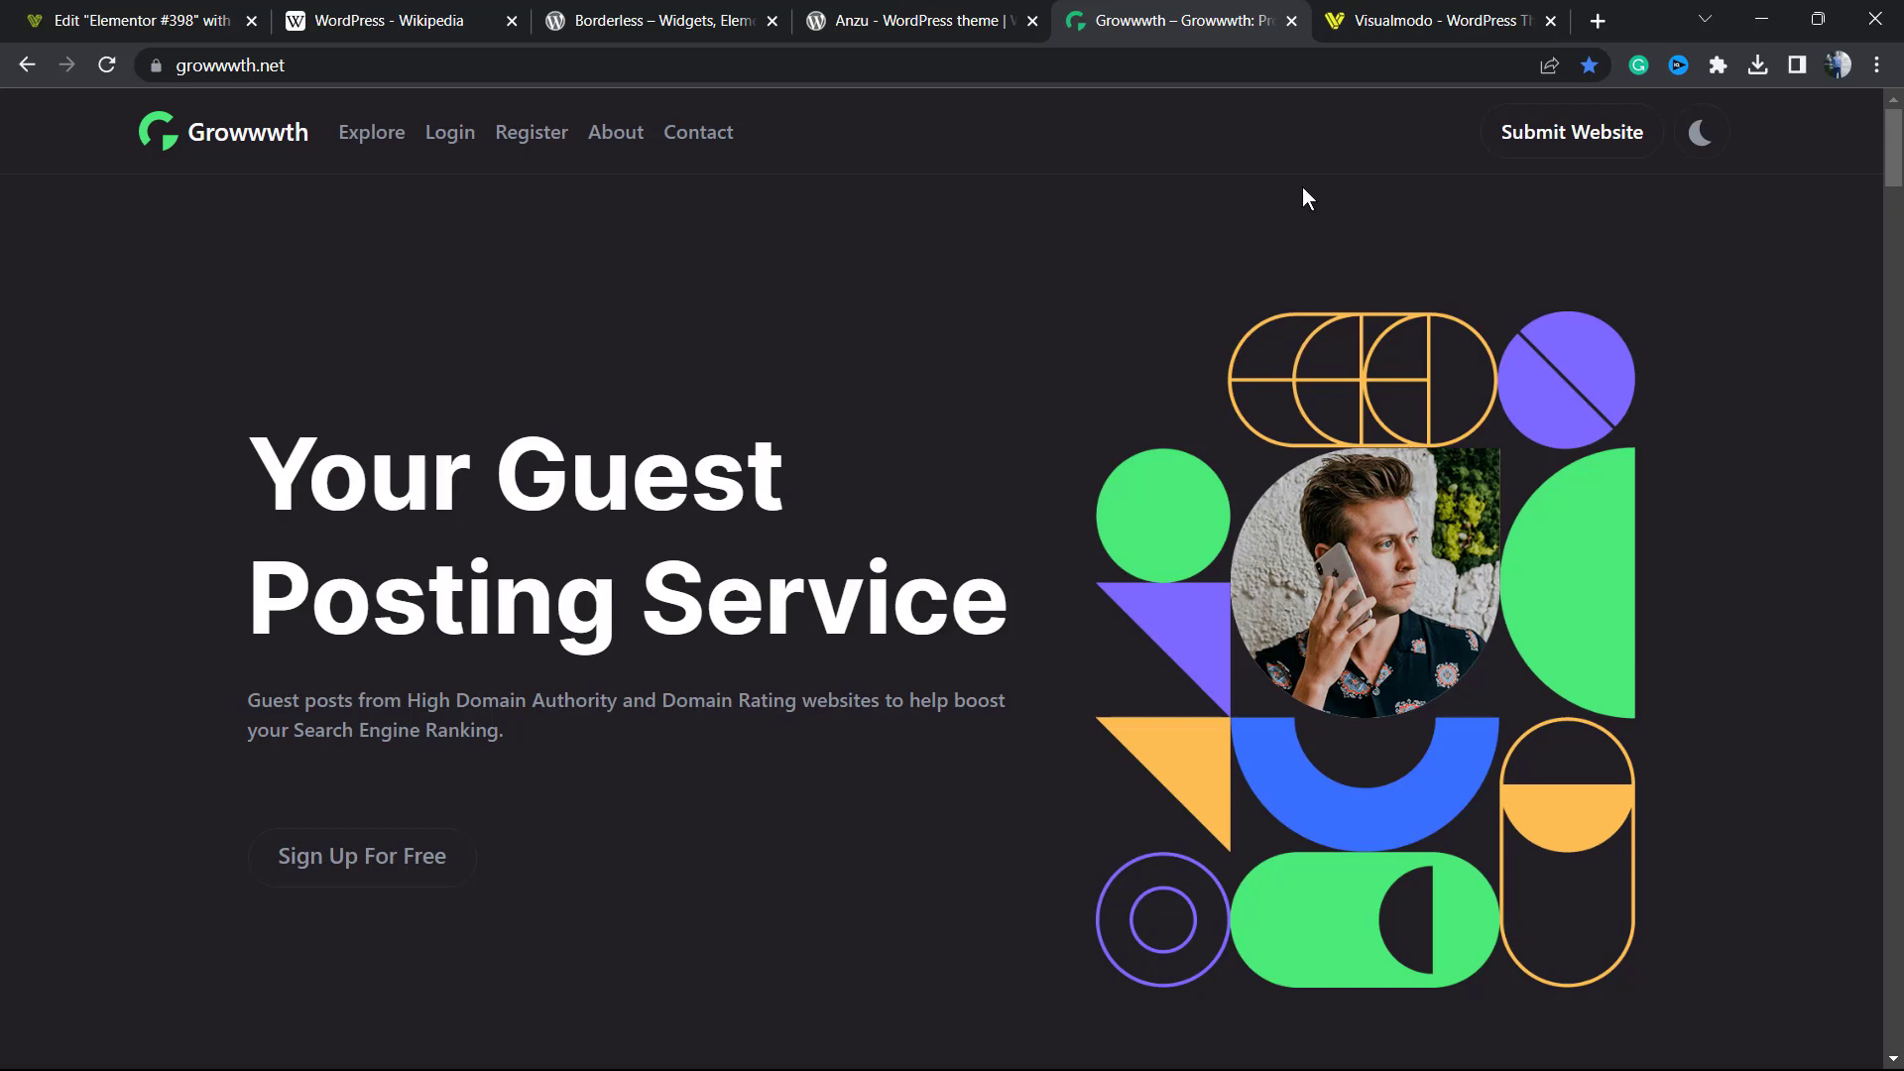
Step: Scroll through Growwwth's guest-posting website cards, then switch to the Visualmodo homepage tab
scroll(849, 411, down, 12)
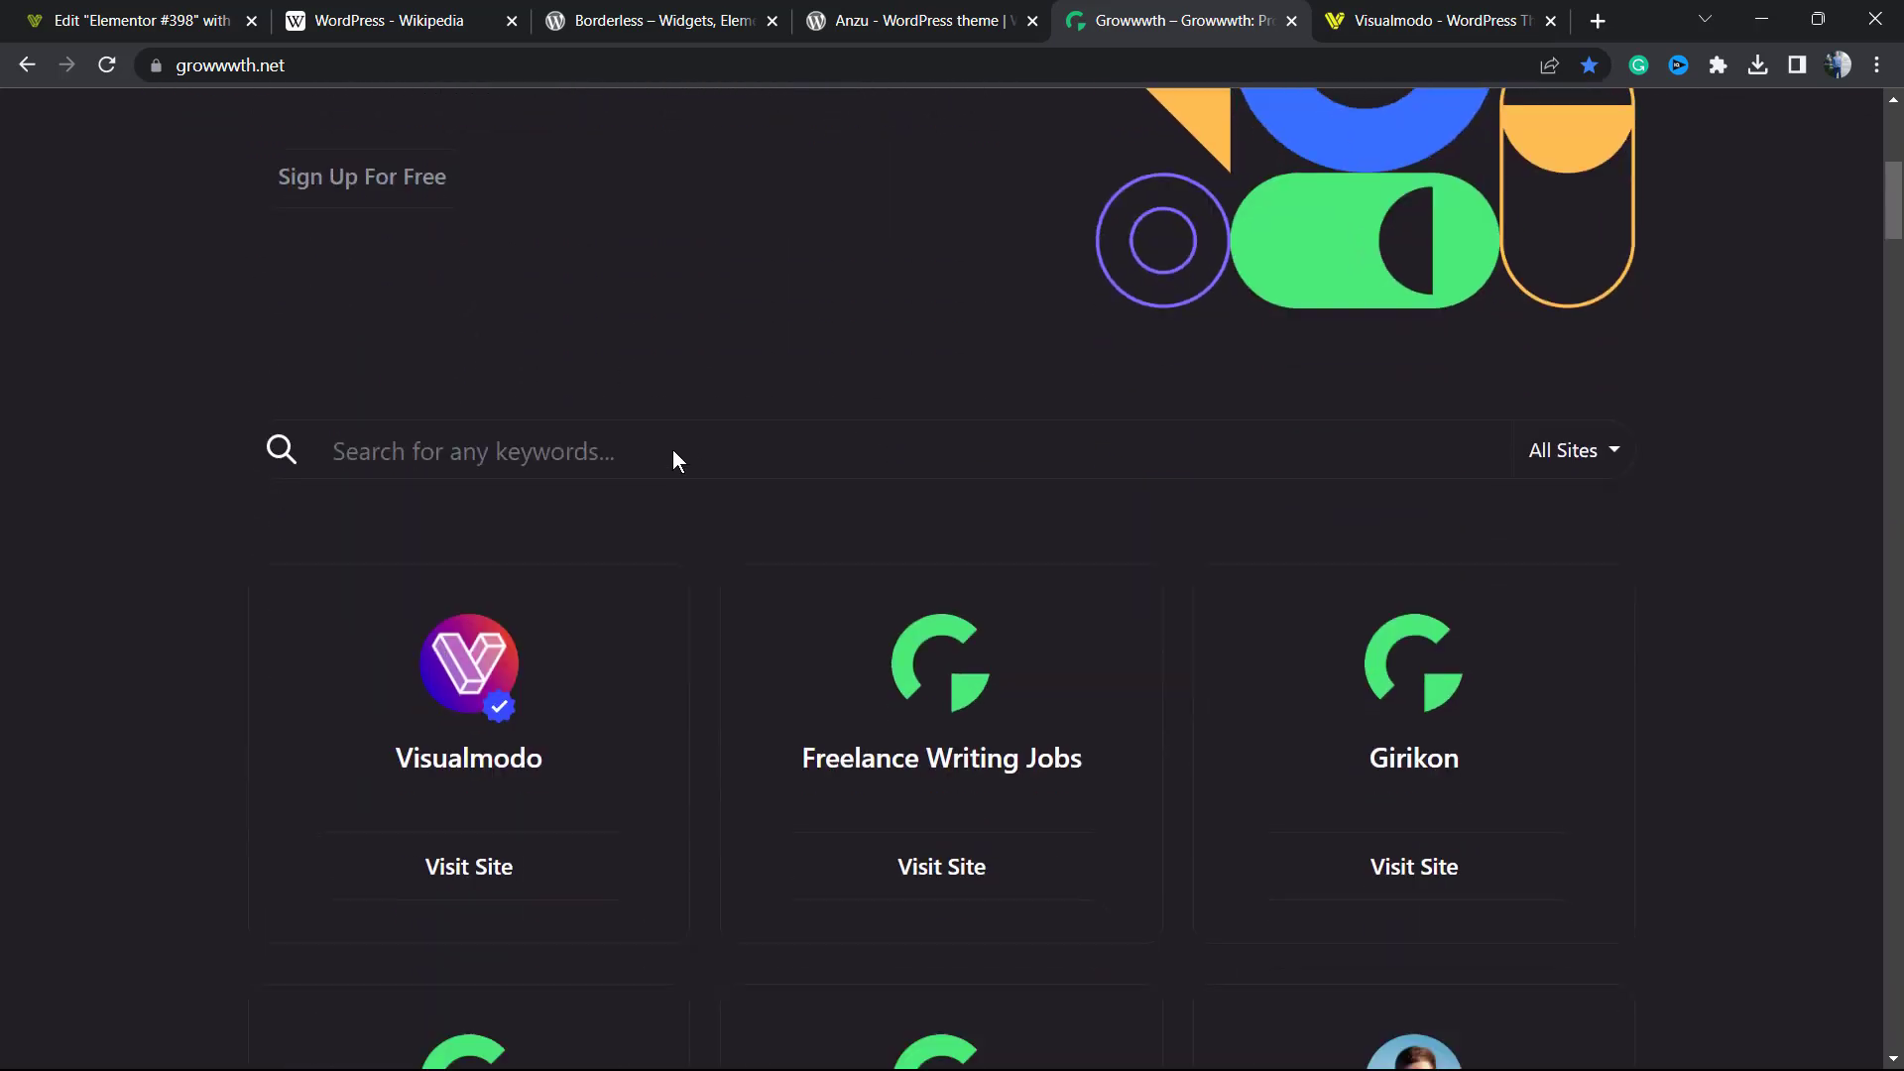
scroll(671, 454, down, 10)
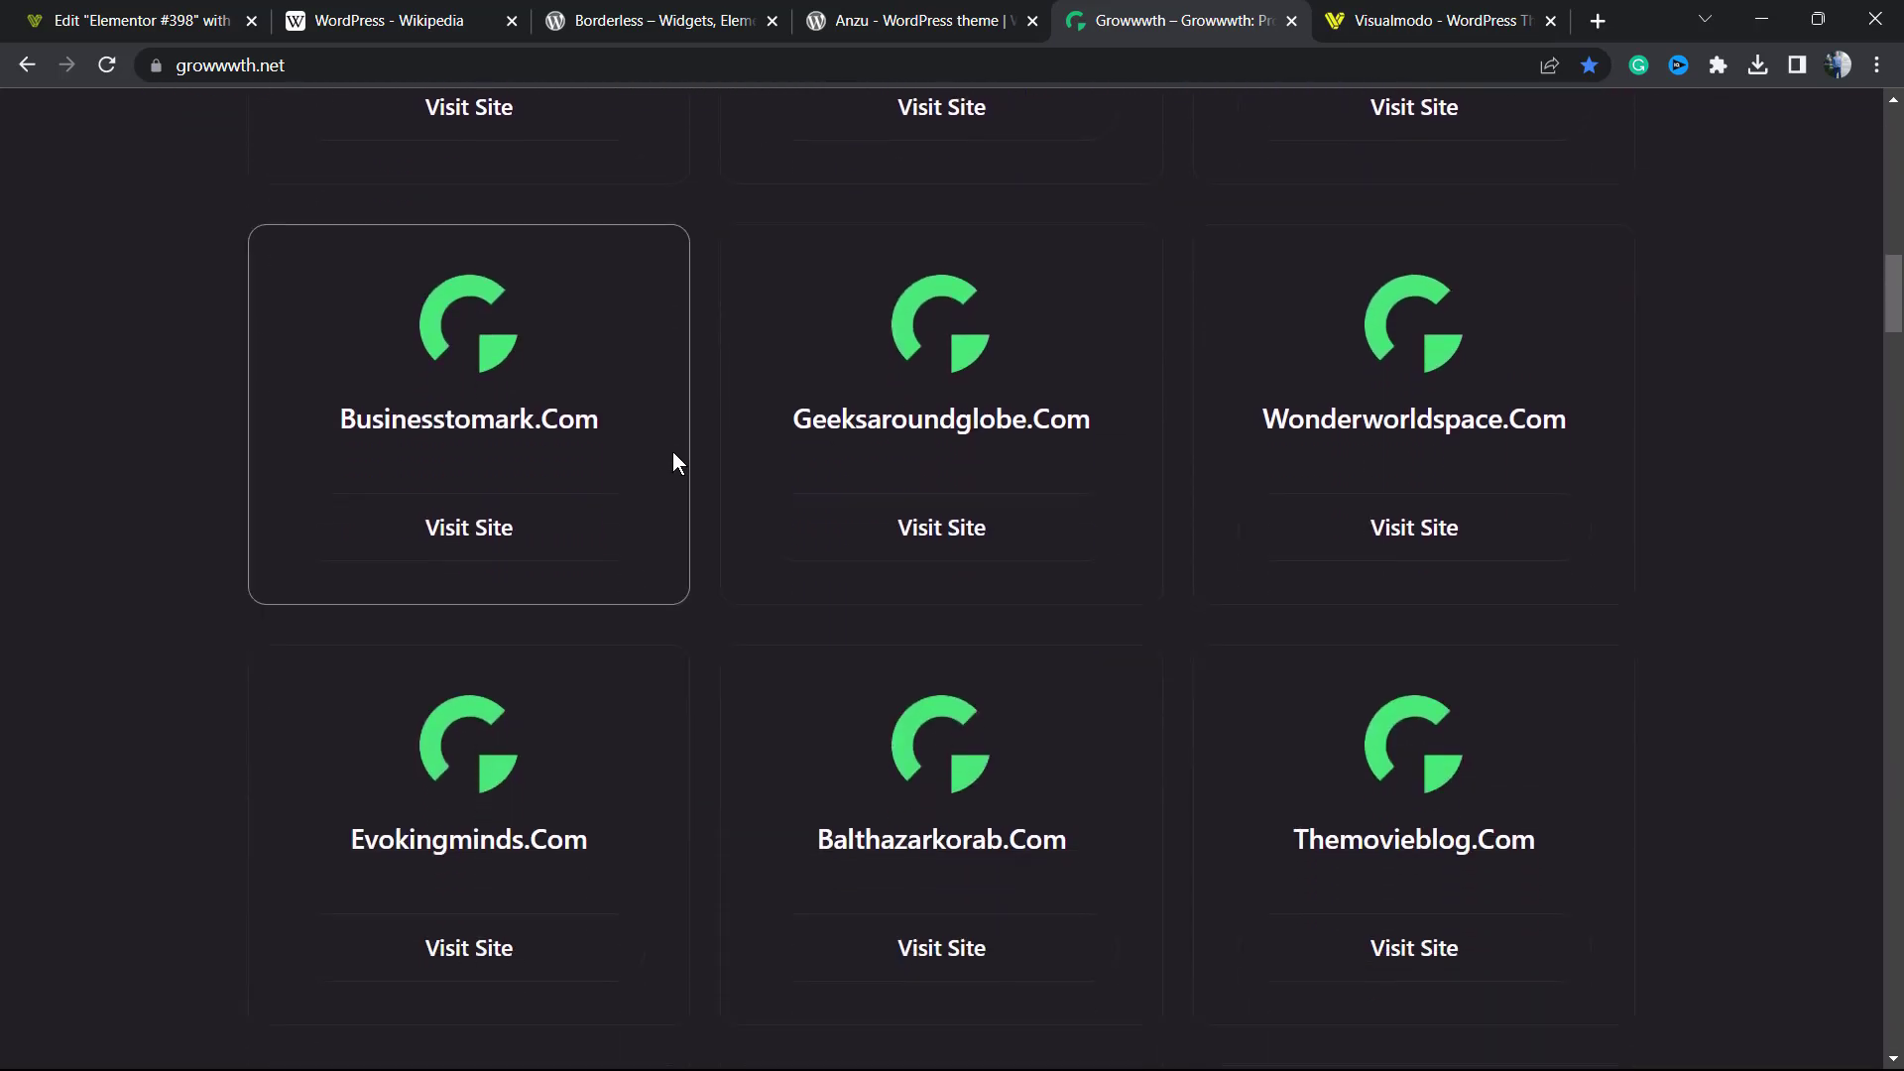
scroll(673, 462, down, 15)
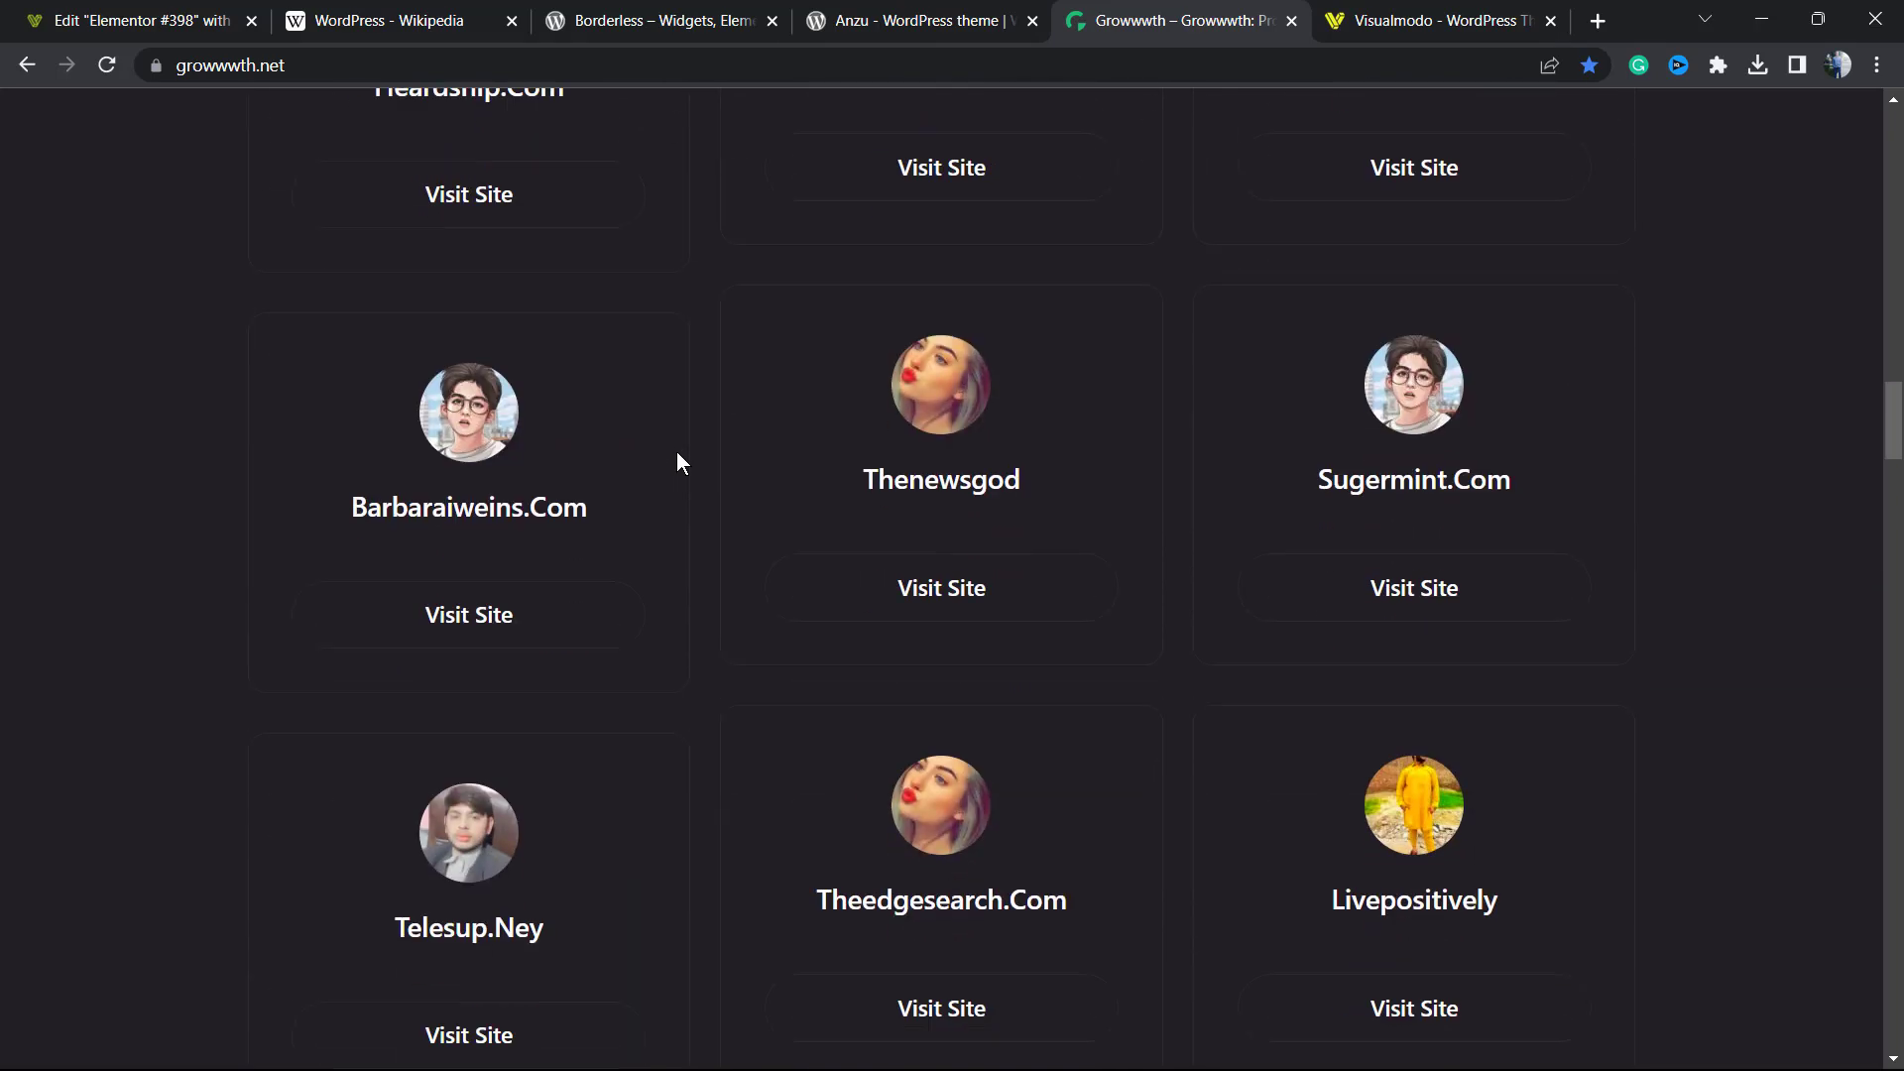
scroll(678, 462, down, 13)
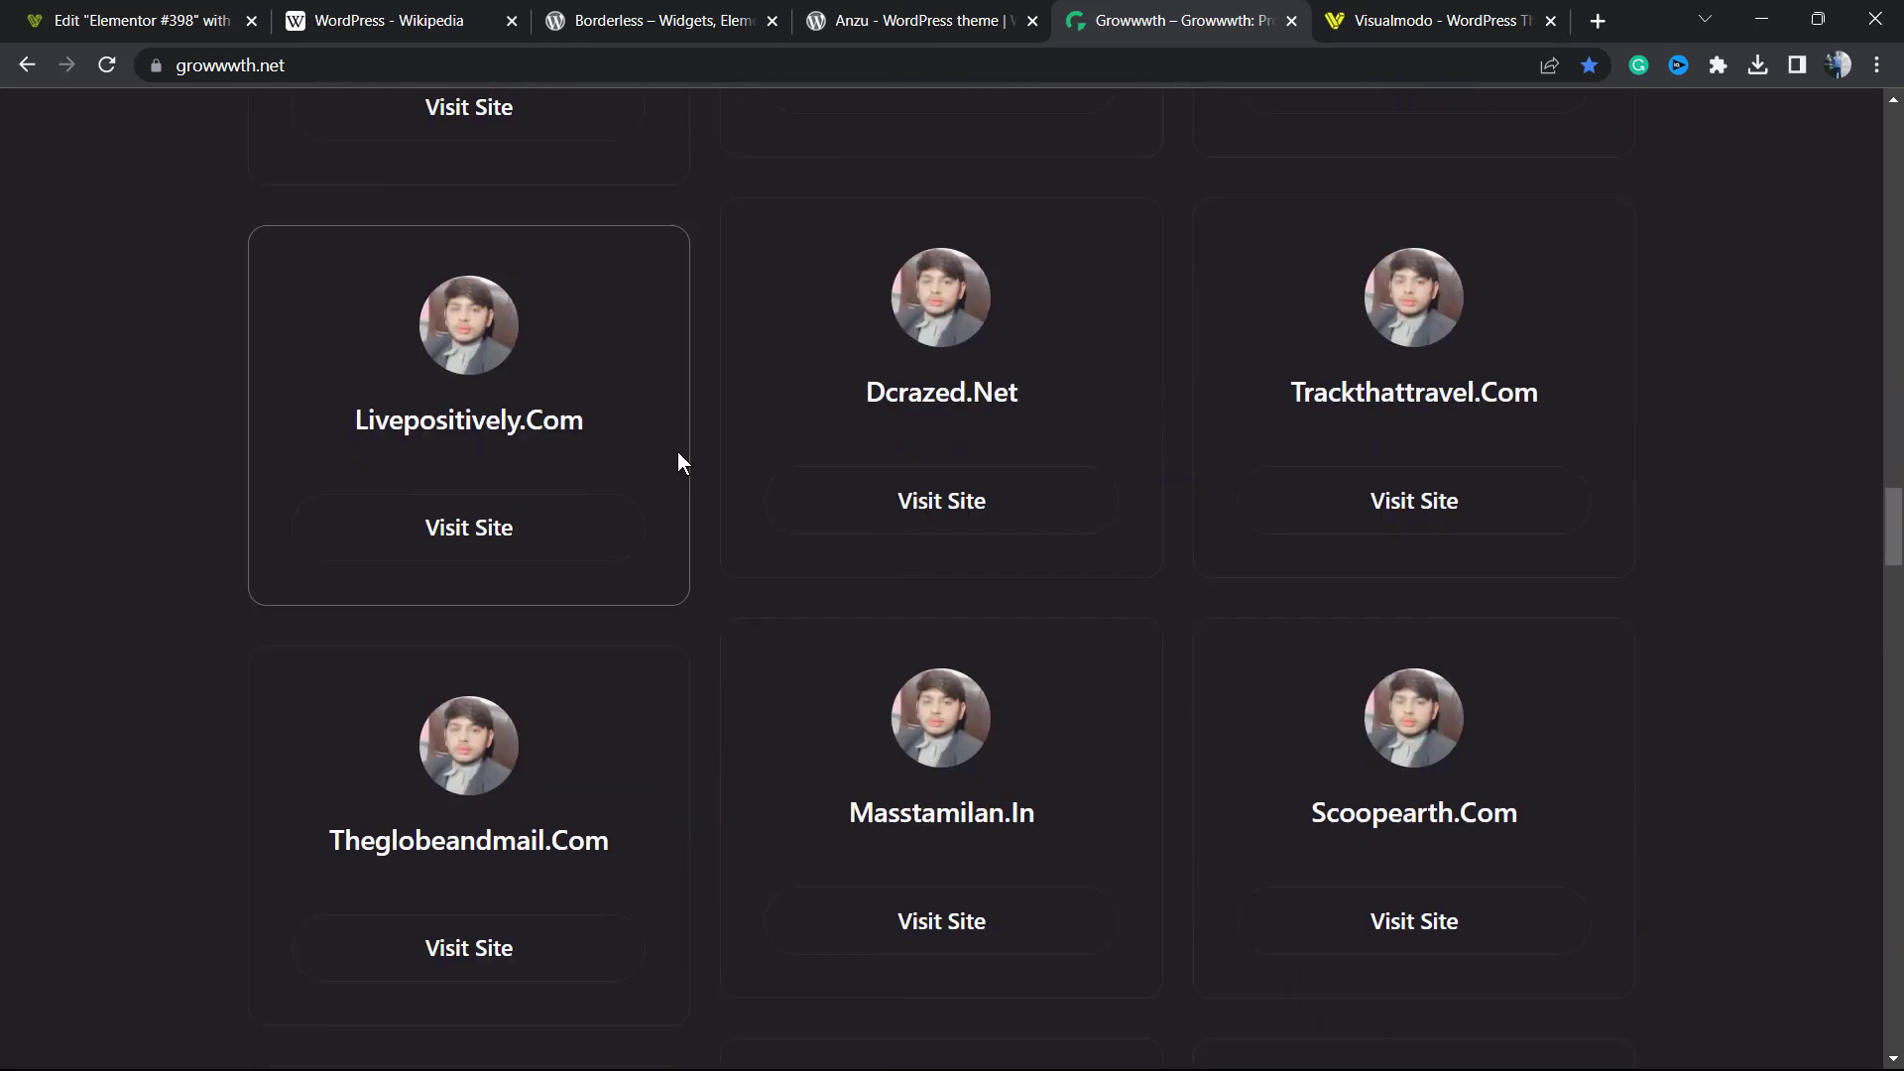
click(1423, 22)
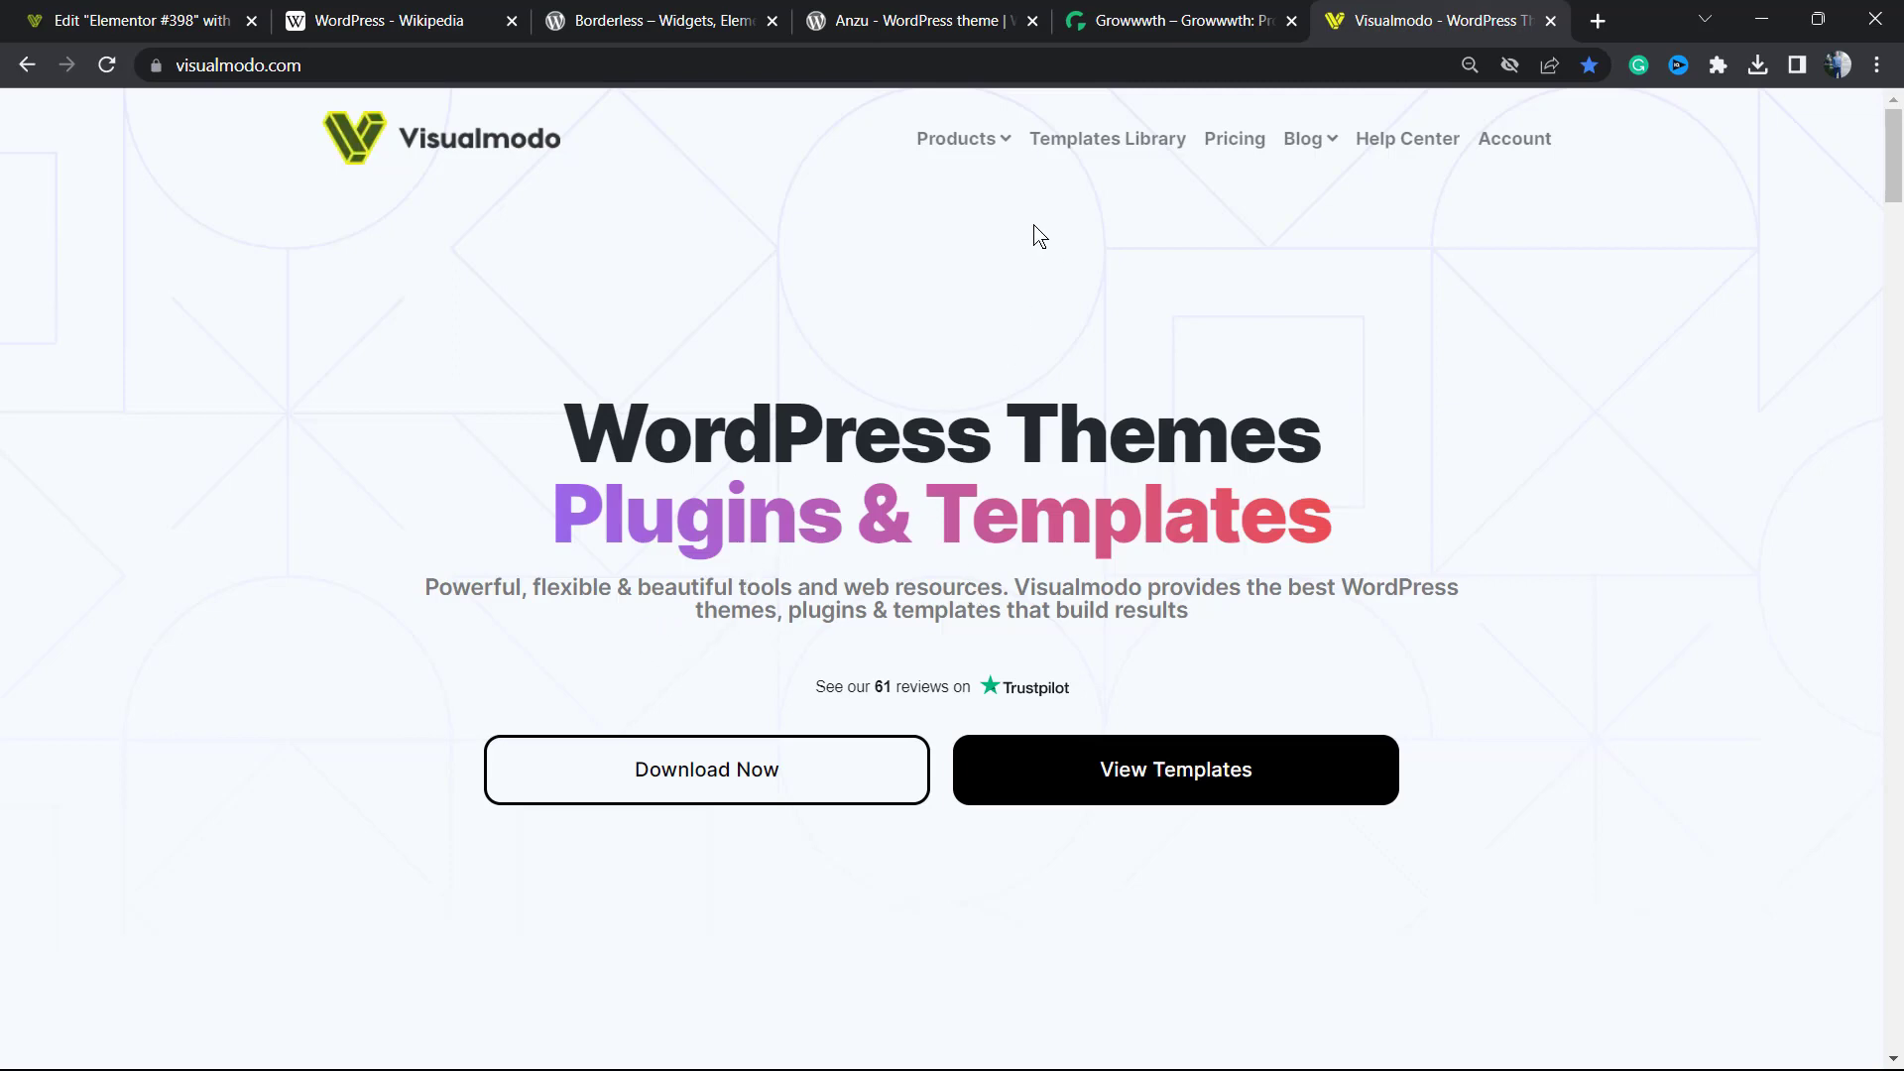
Step: Open Visualmodo's Templates Library from the top navigation and start scrolling the template cards
click(1081, 146)
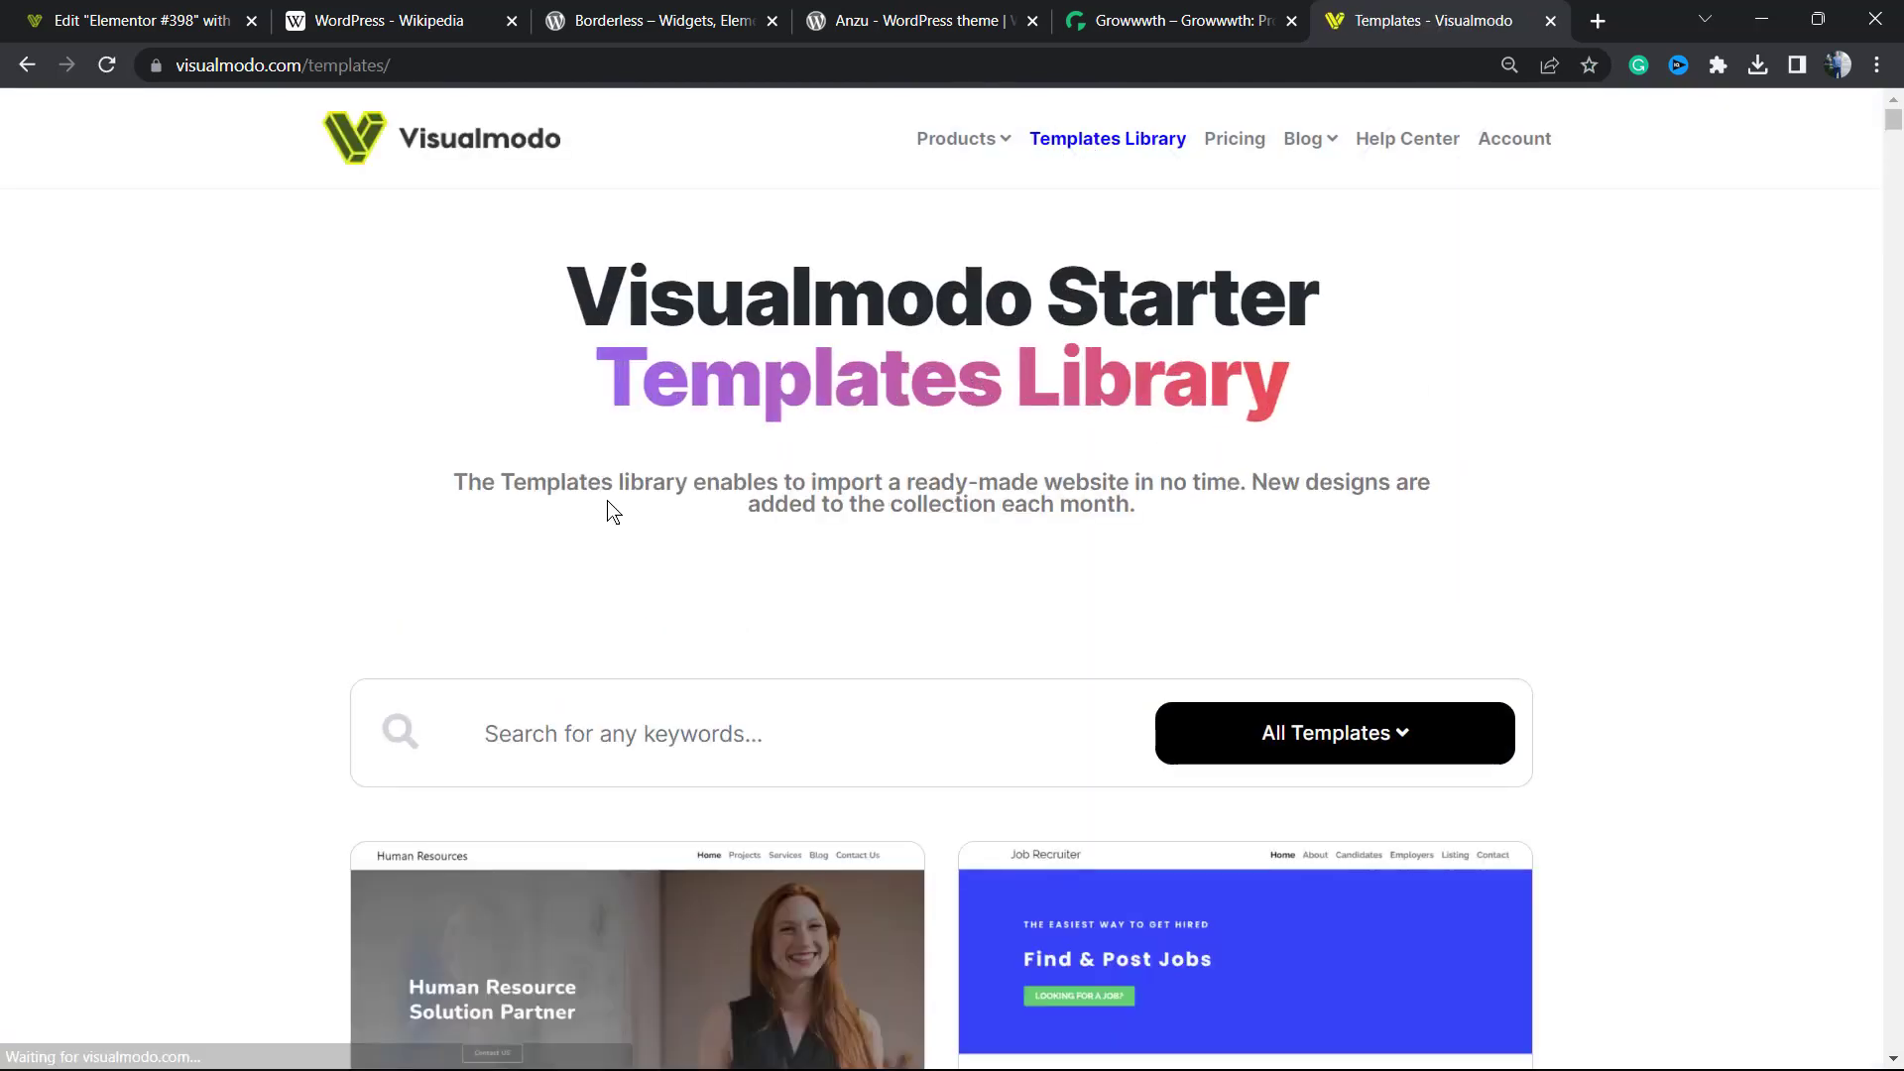
scroll(1008, 539, down, 10)
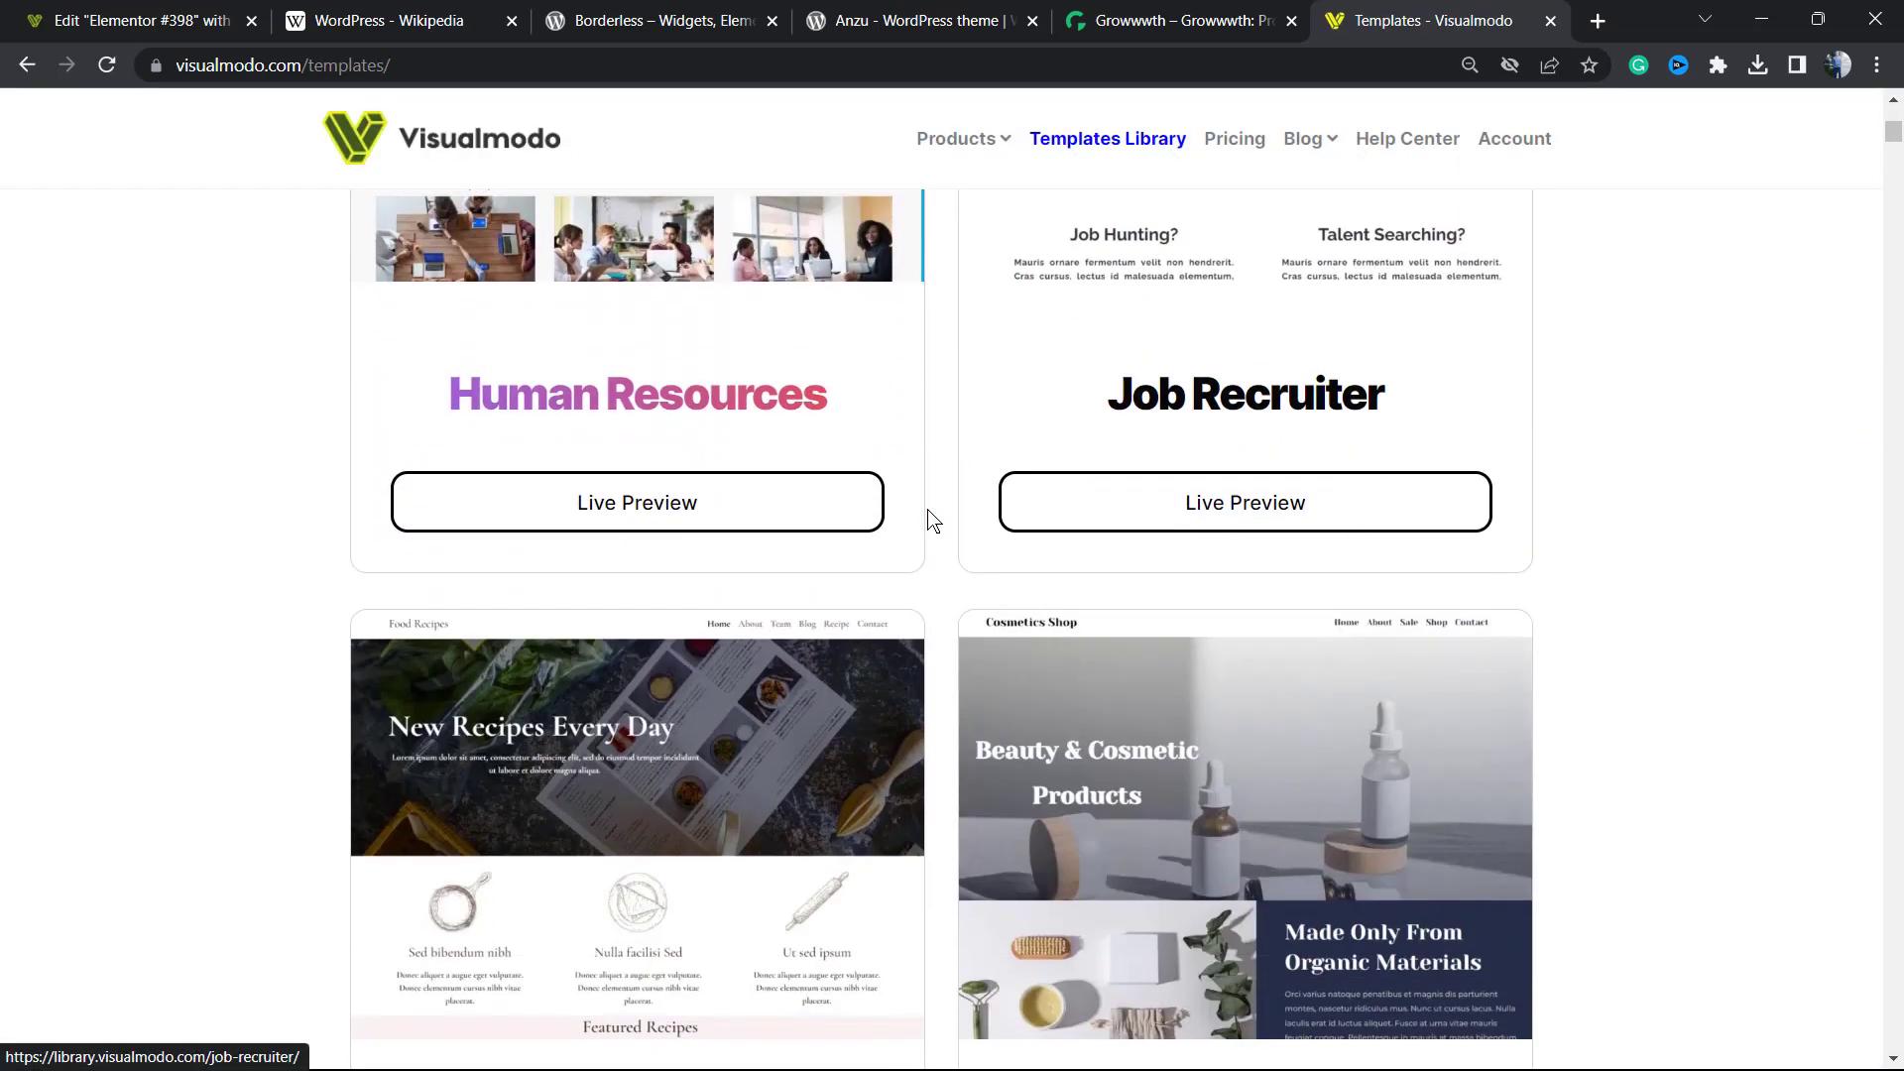
scroll(932, 525, down, 12)
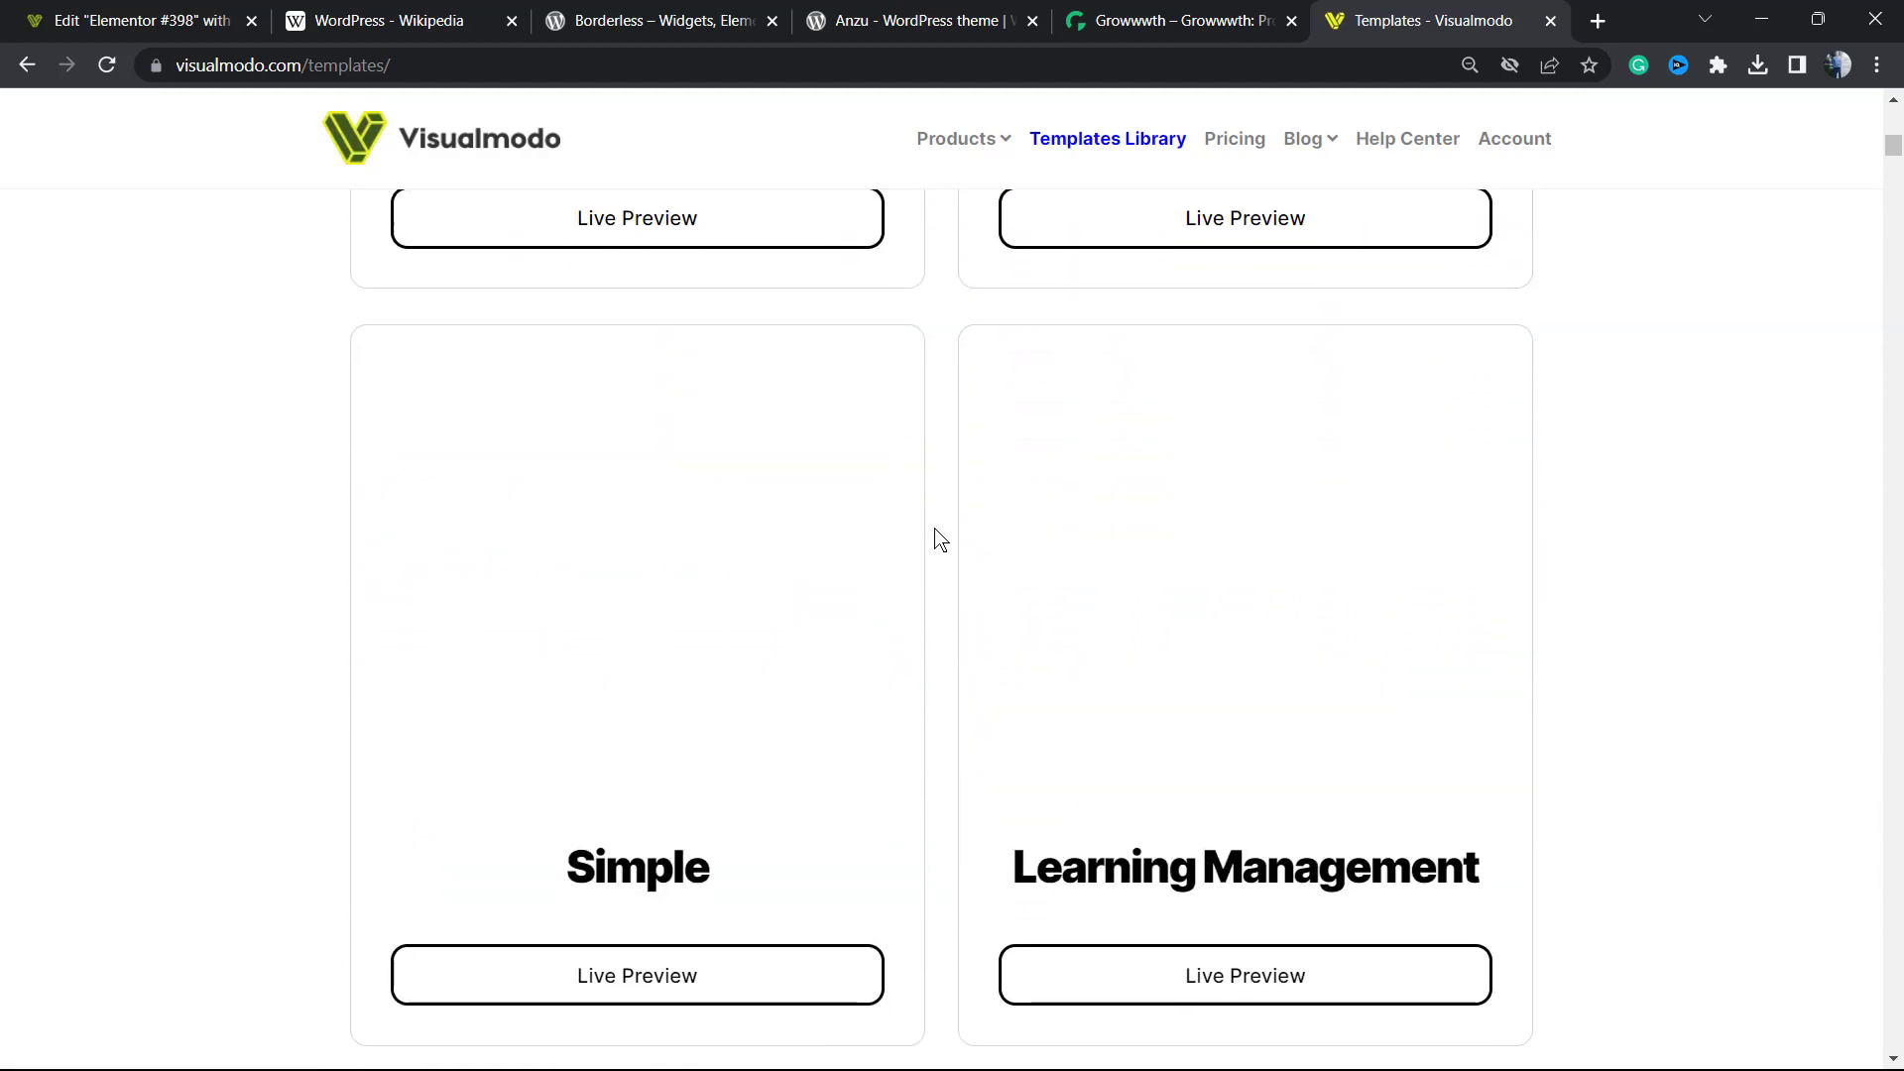
scroll(941, 540, down, 5)
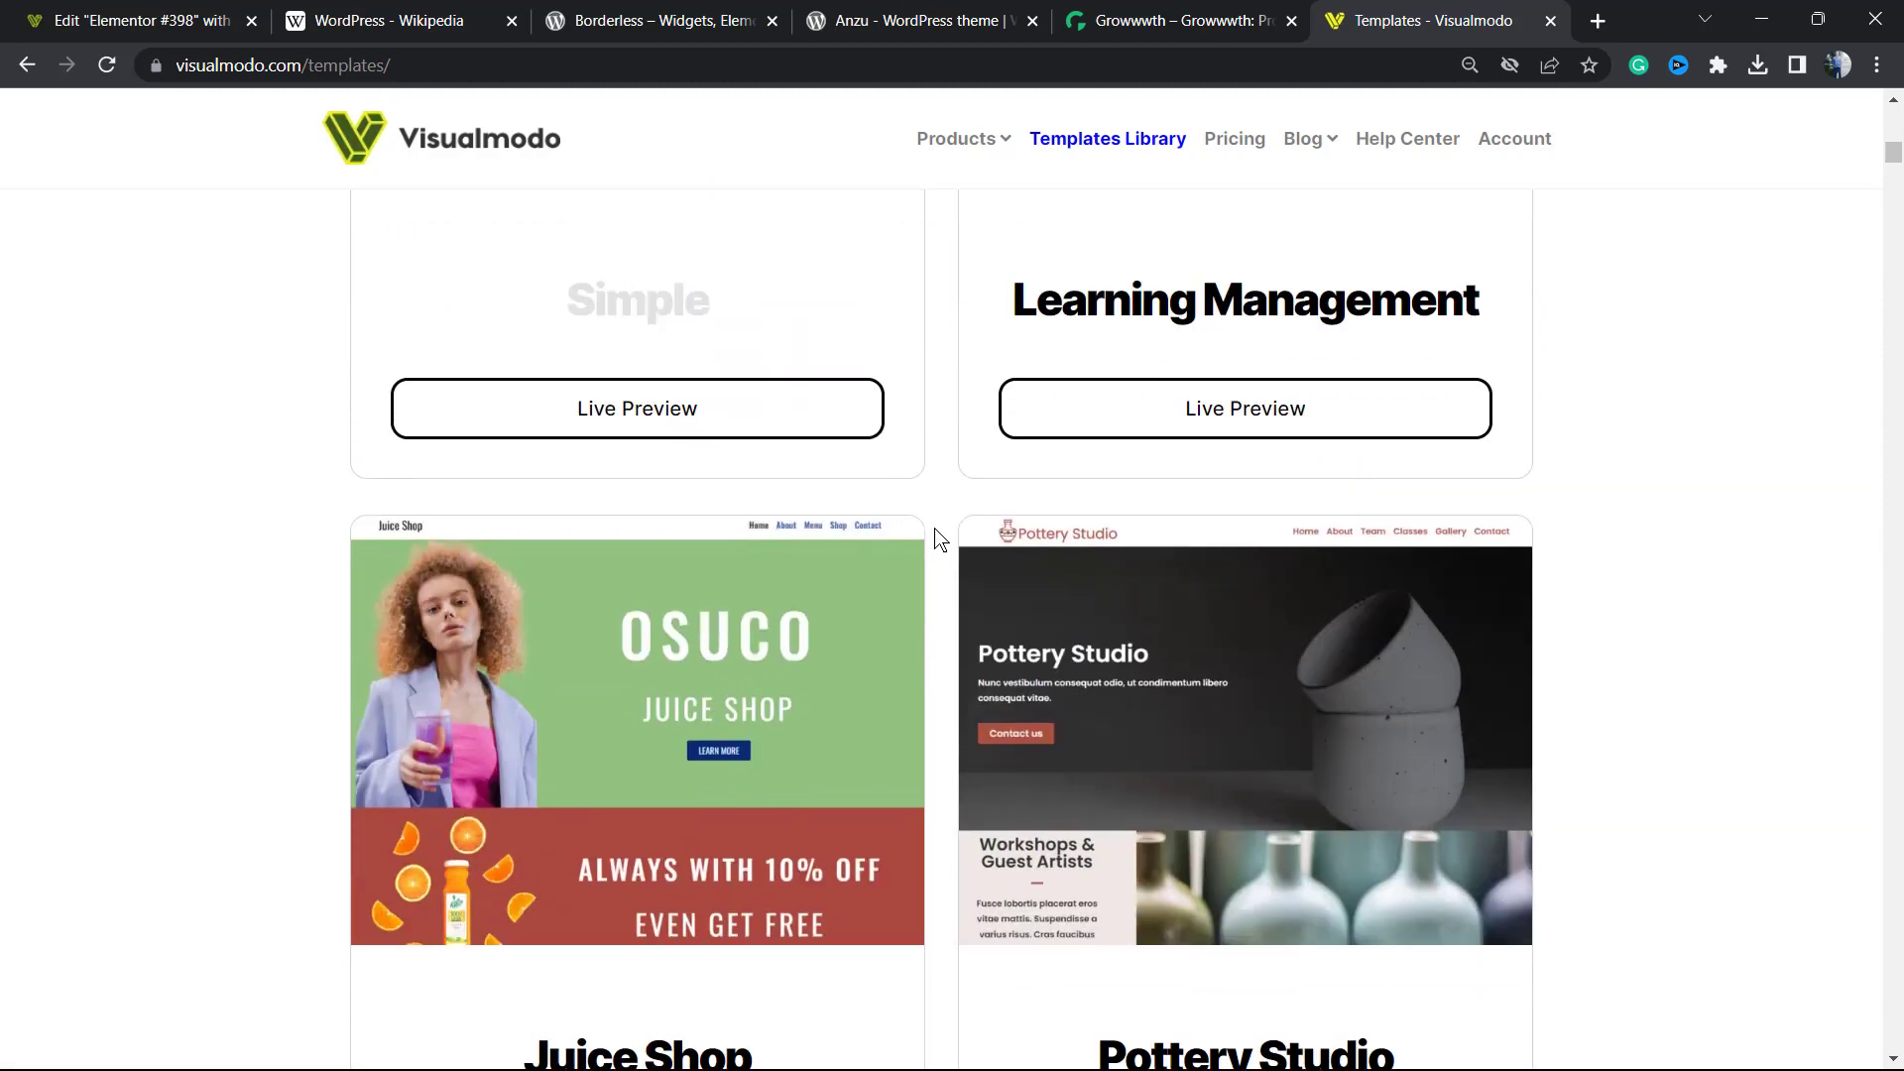
scroll(941, 540, down, 11)
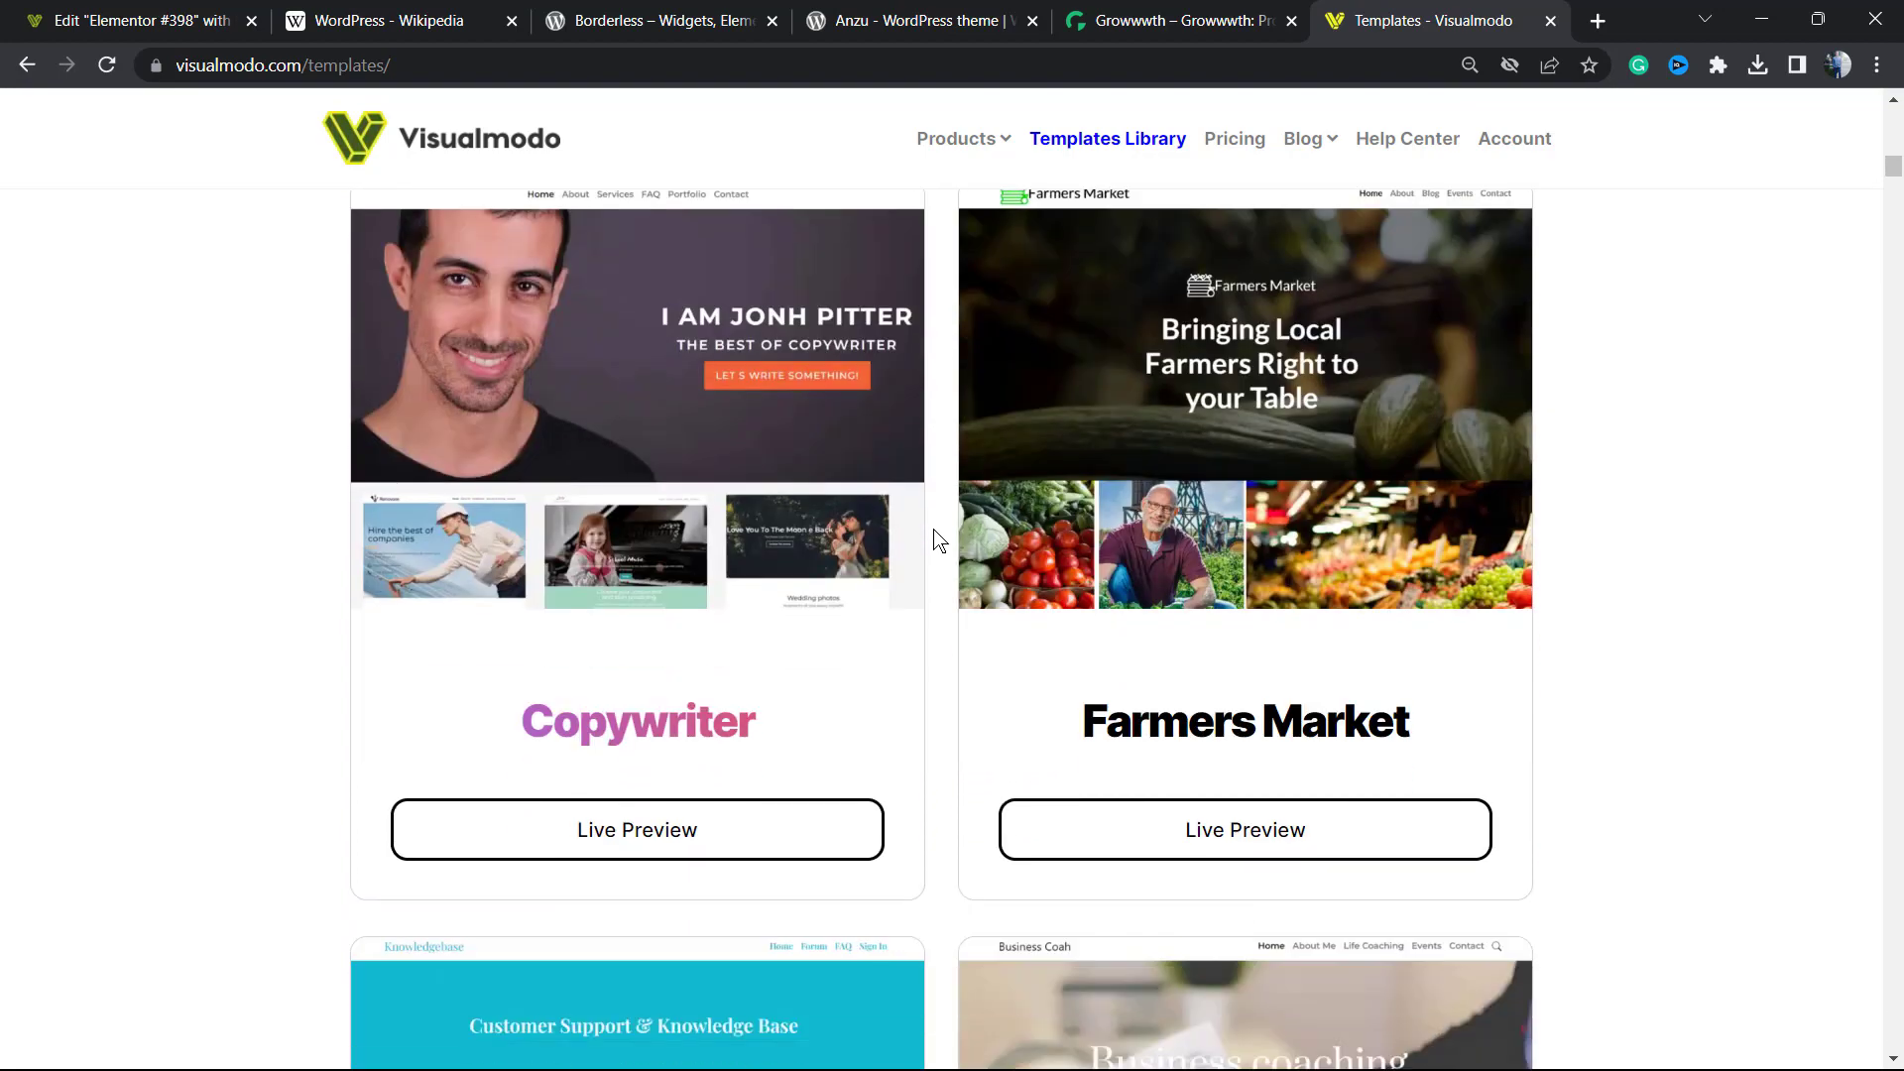
scroll(941, 541, down, 8)
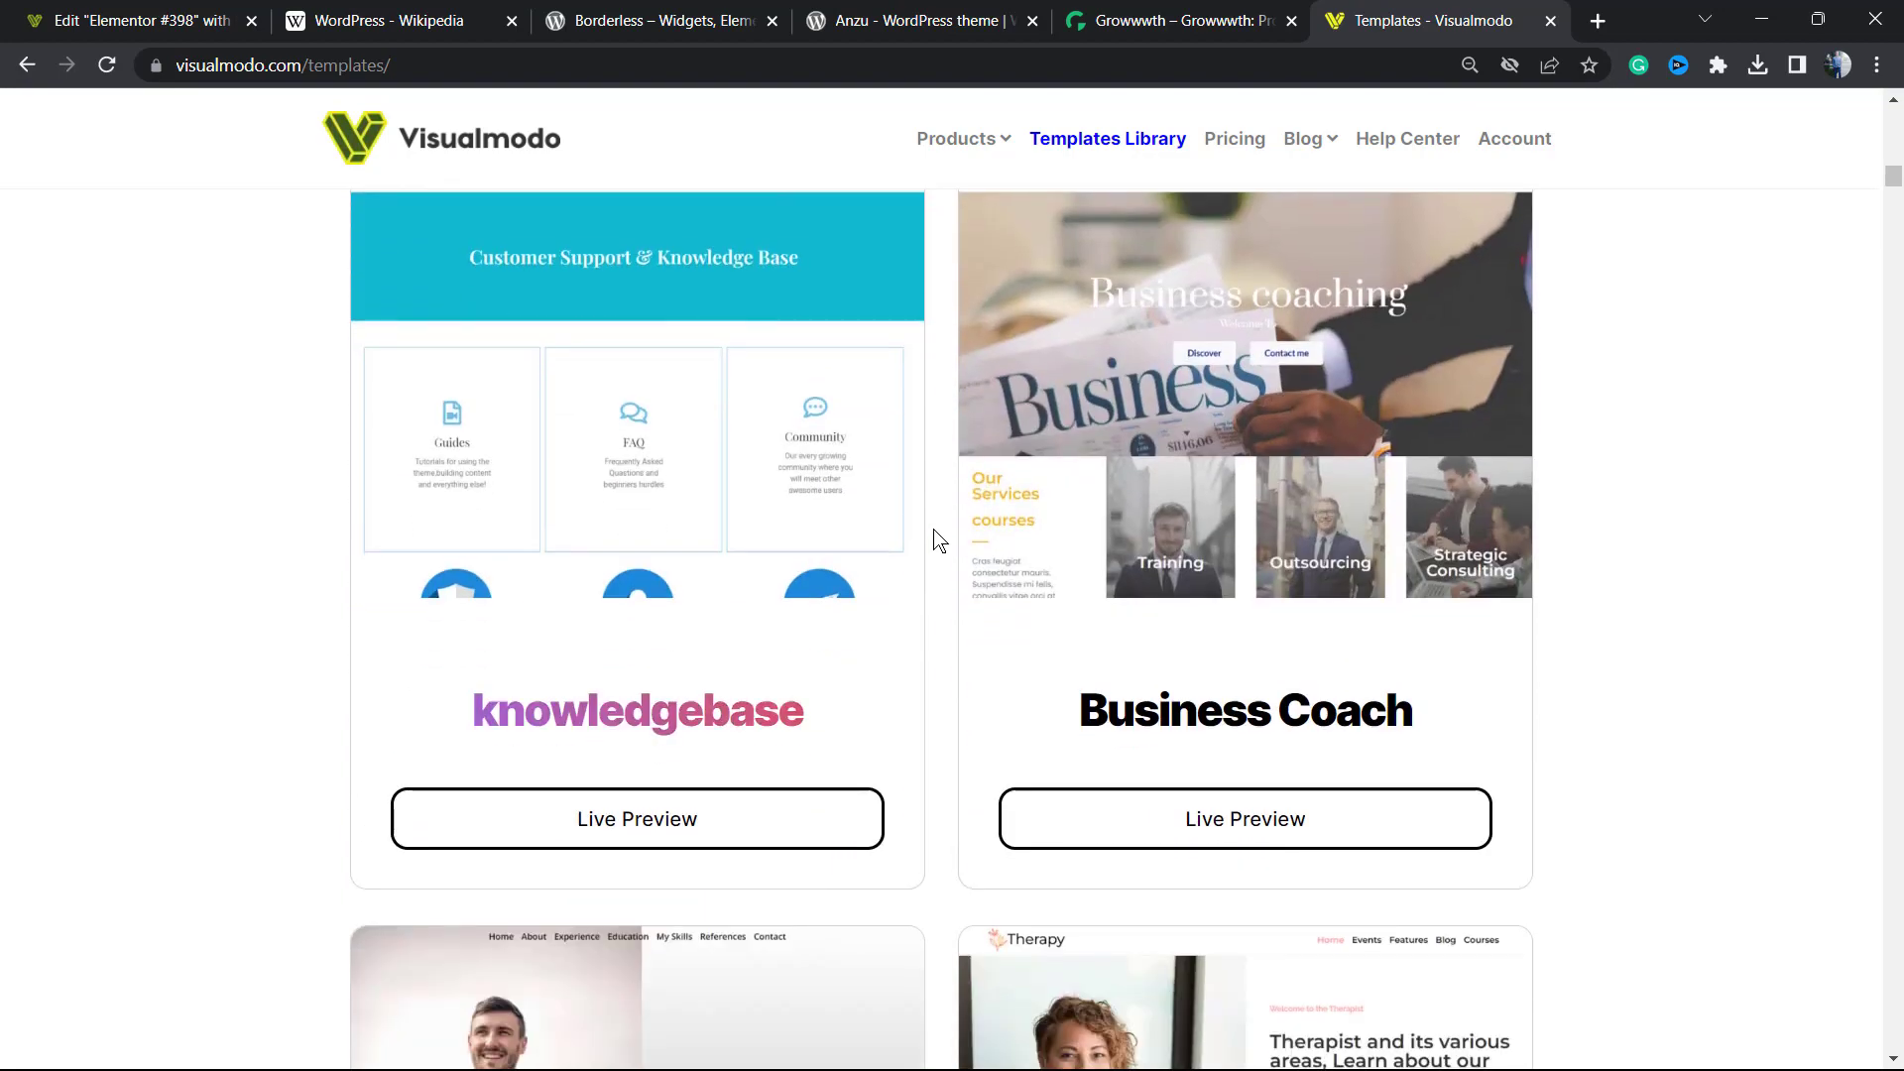
Step: Keep scrolling past starter templates such as Instructor, Therapist, Photo Studio and Dev Studio
scroll(940, 541, down, 6)
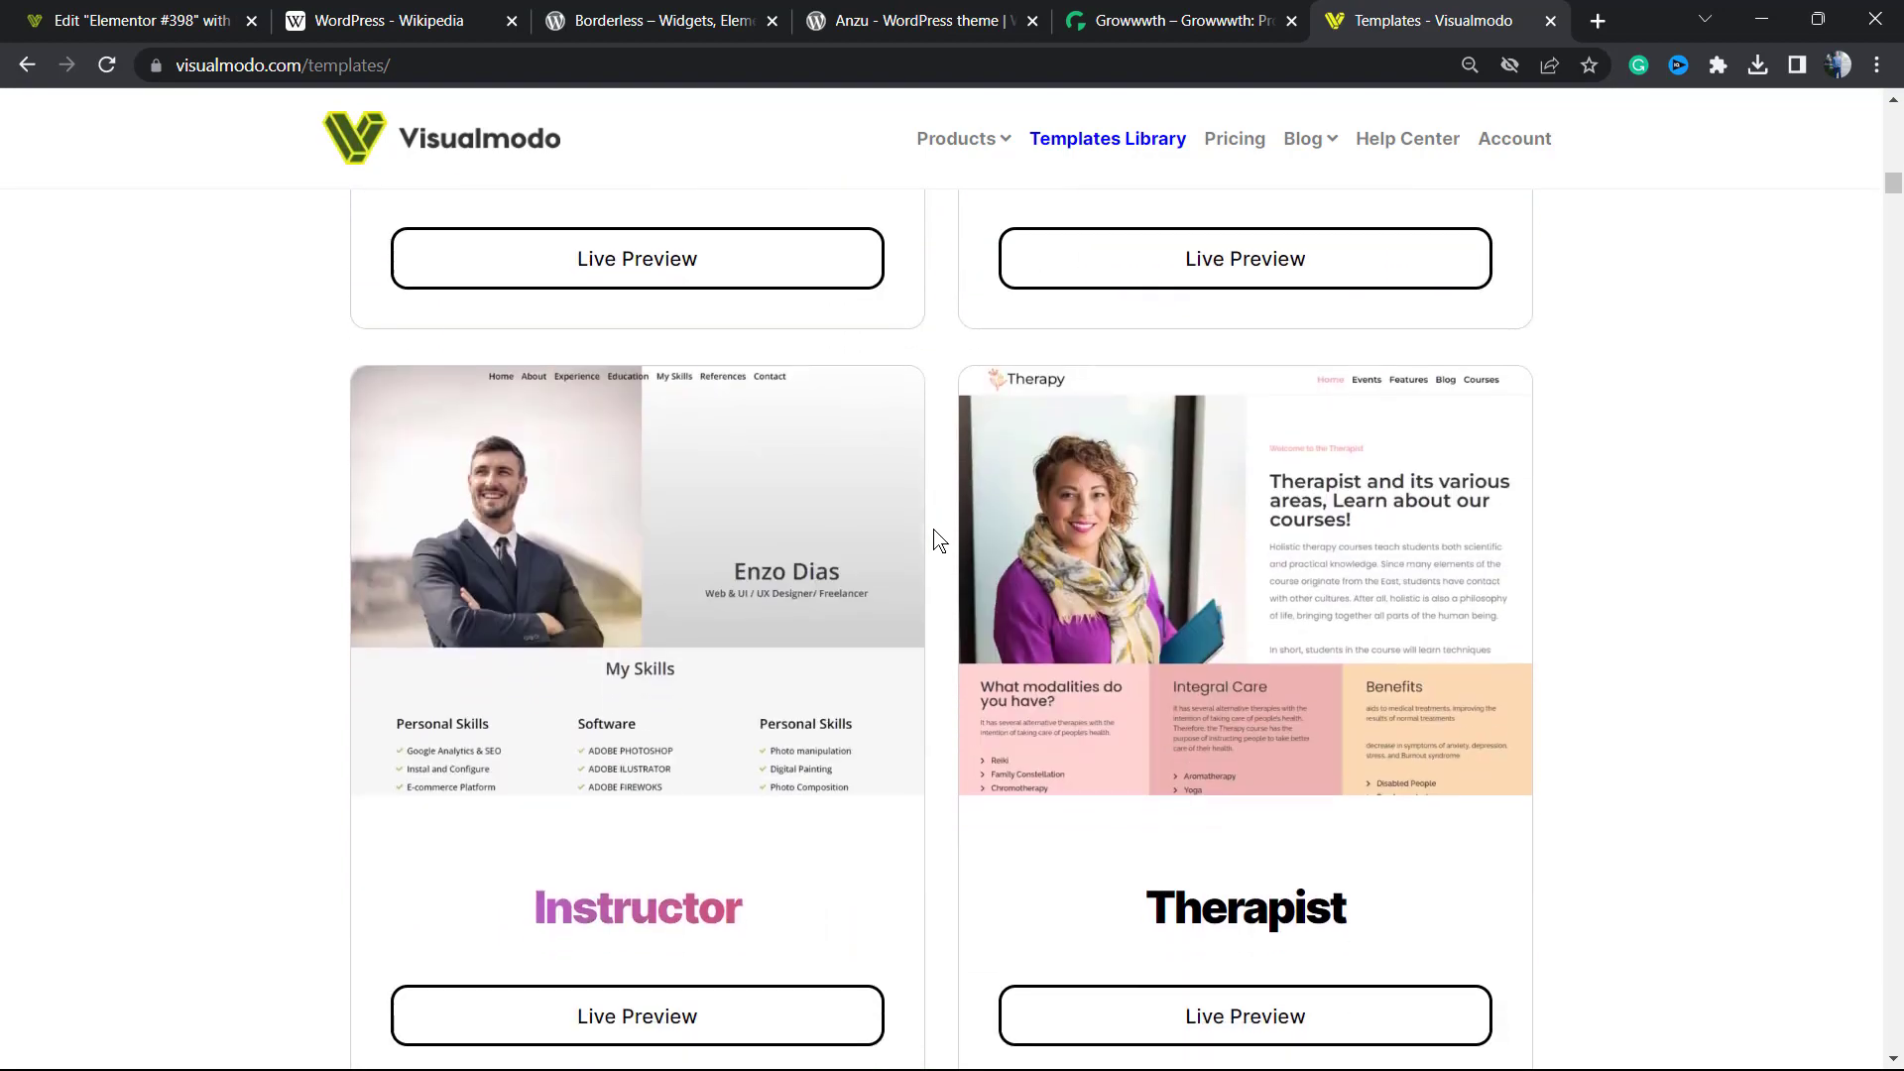
scroll(940, 541, down, 5)
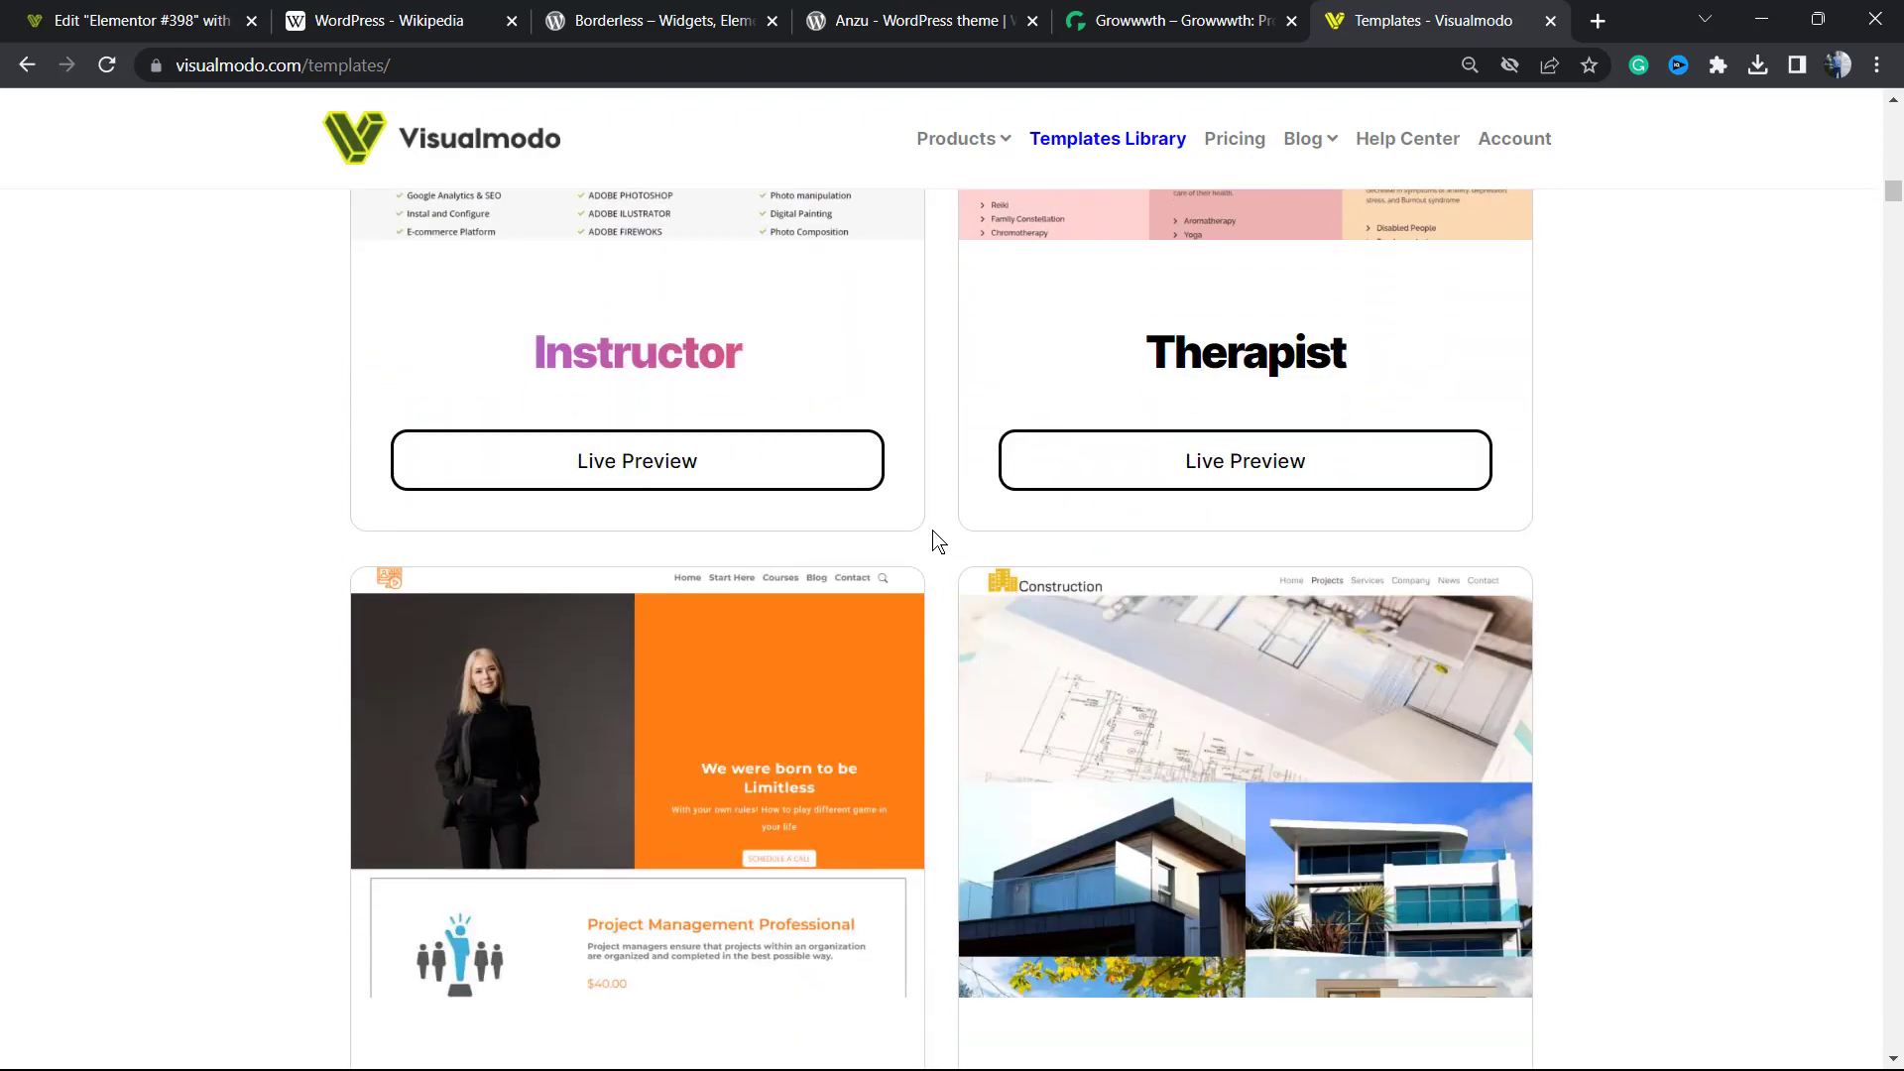
scroll(939, 543, down, 18)
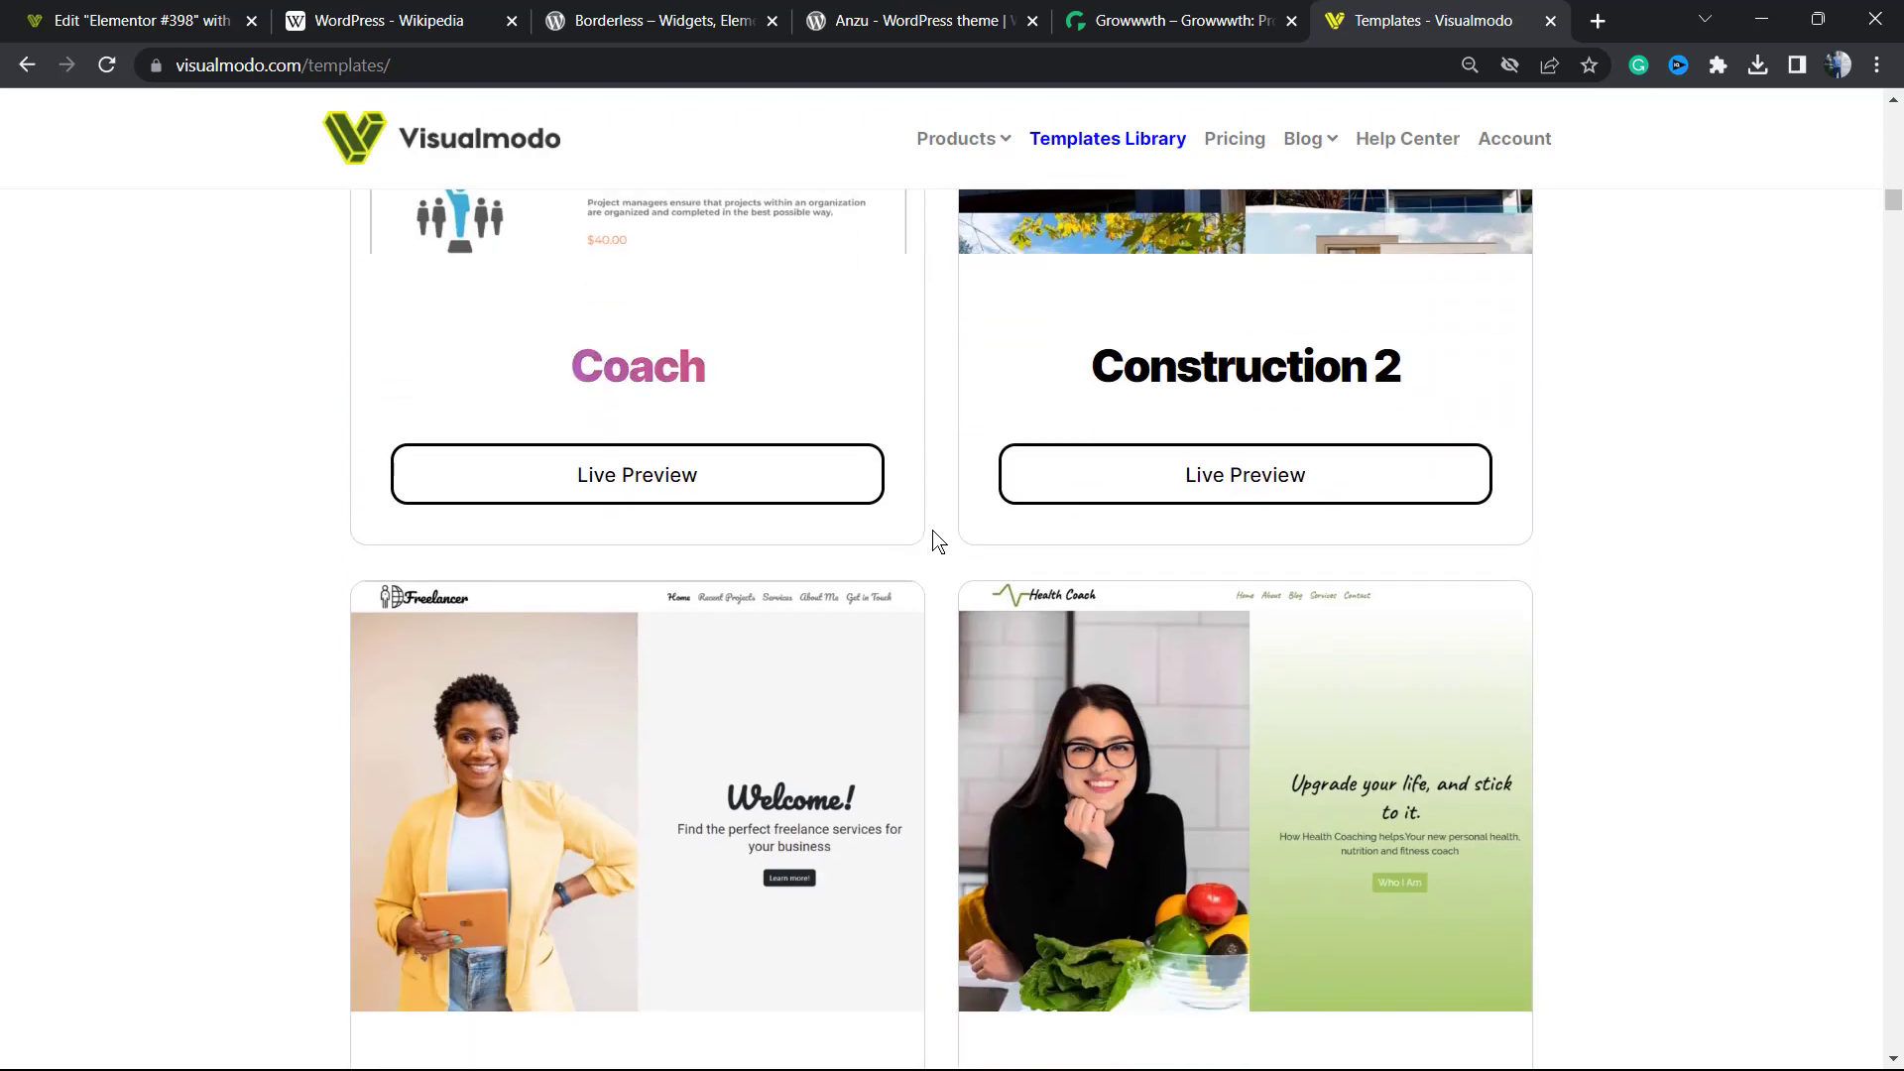
scroll(933, 535, down, 15)
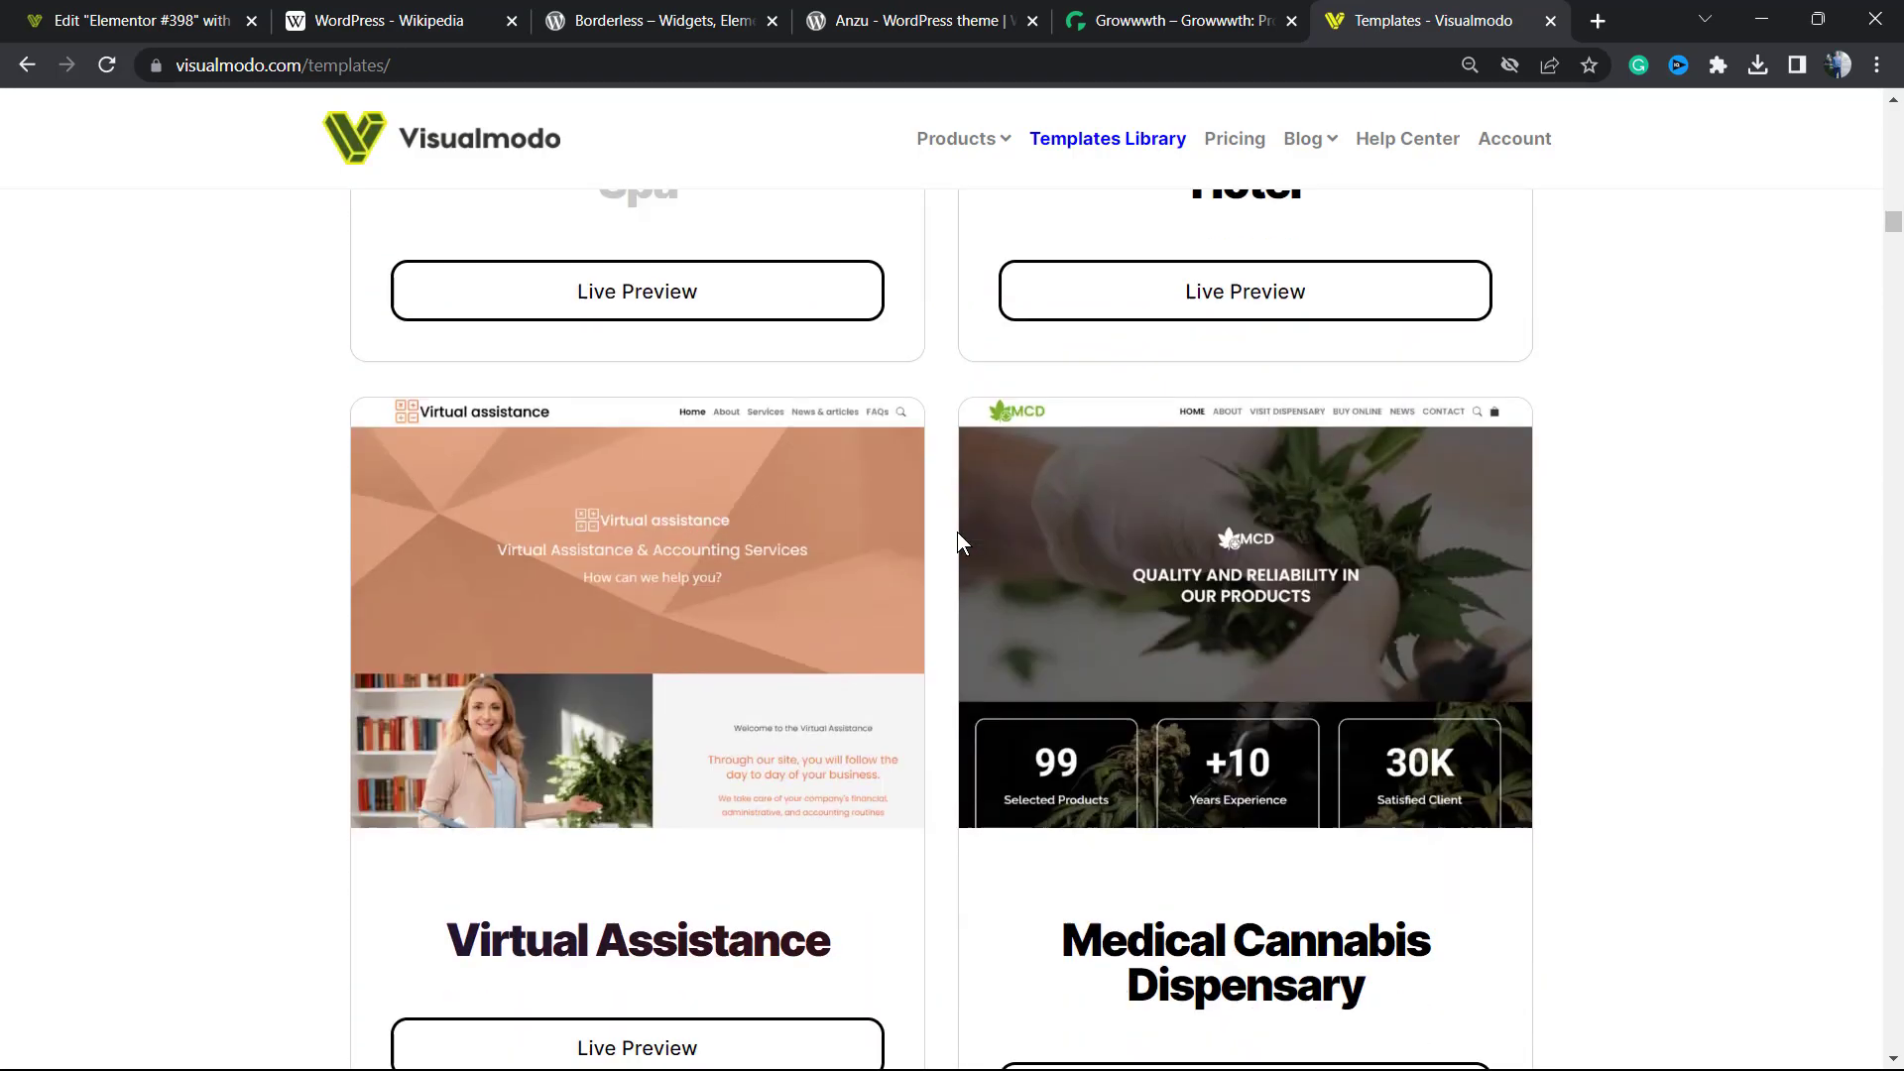
scroll(940, 553, down, 16)
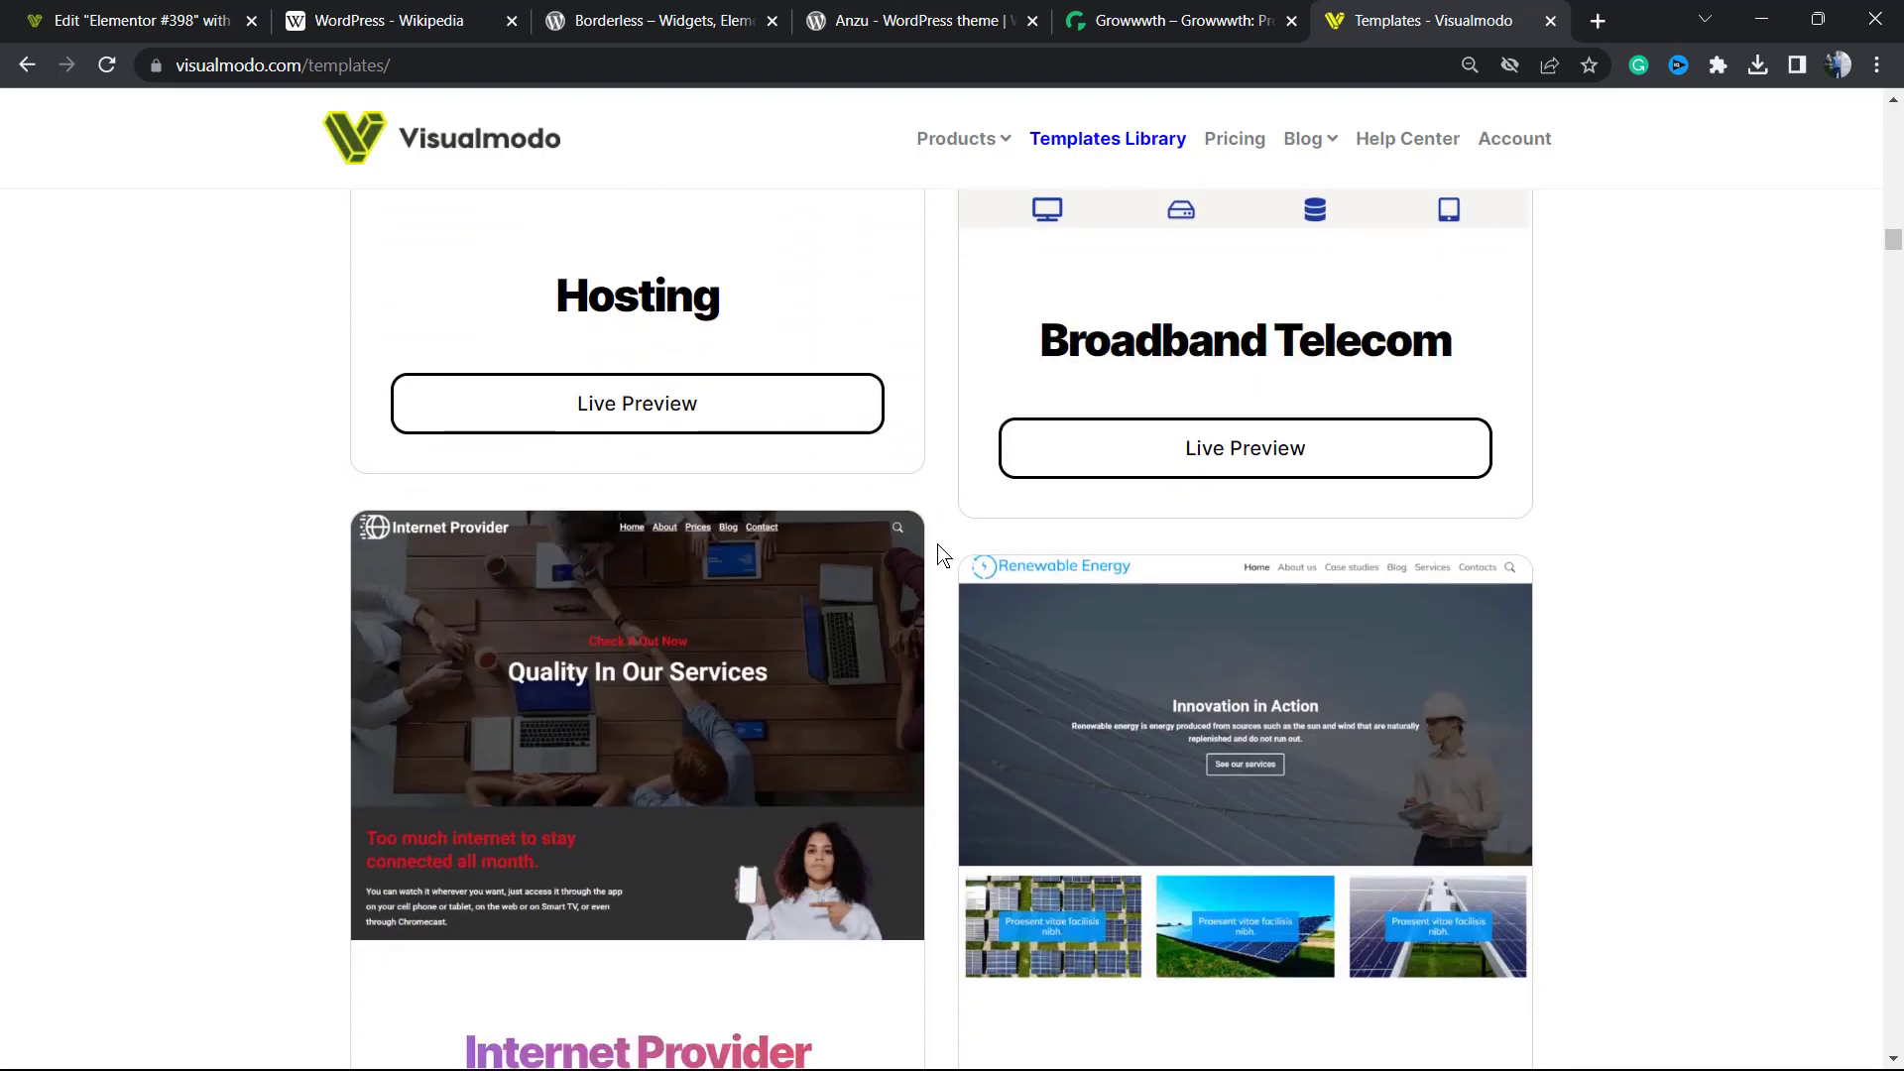
scroll(941, 555, down, 19)
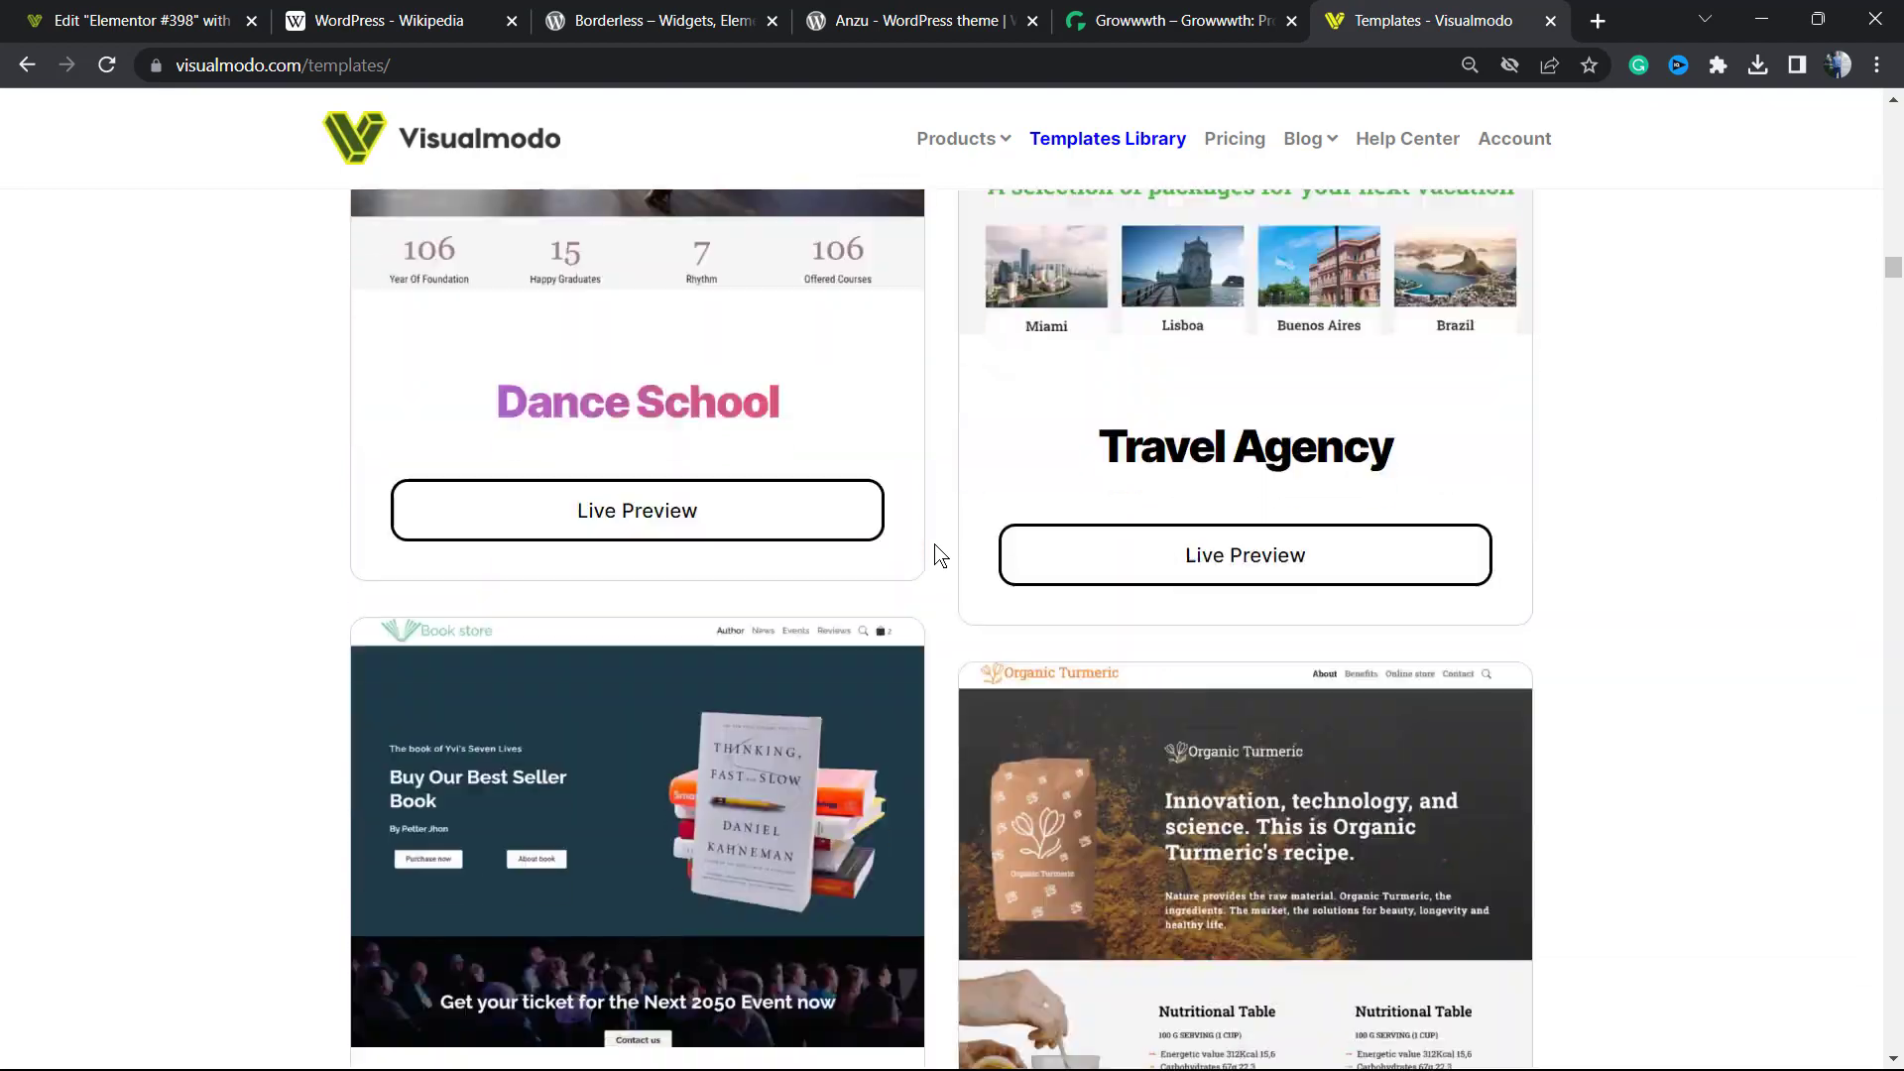
scroll(940, 556, down, 20)
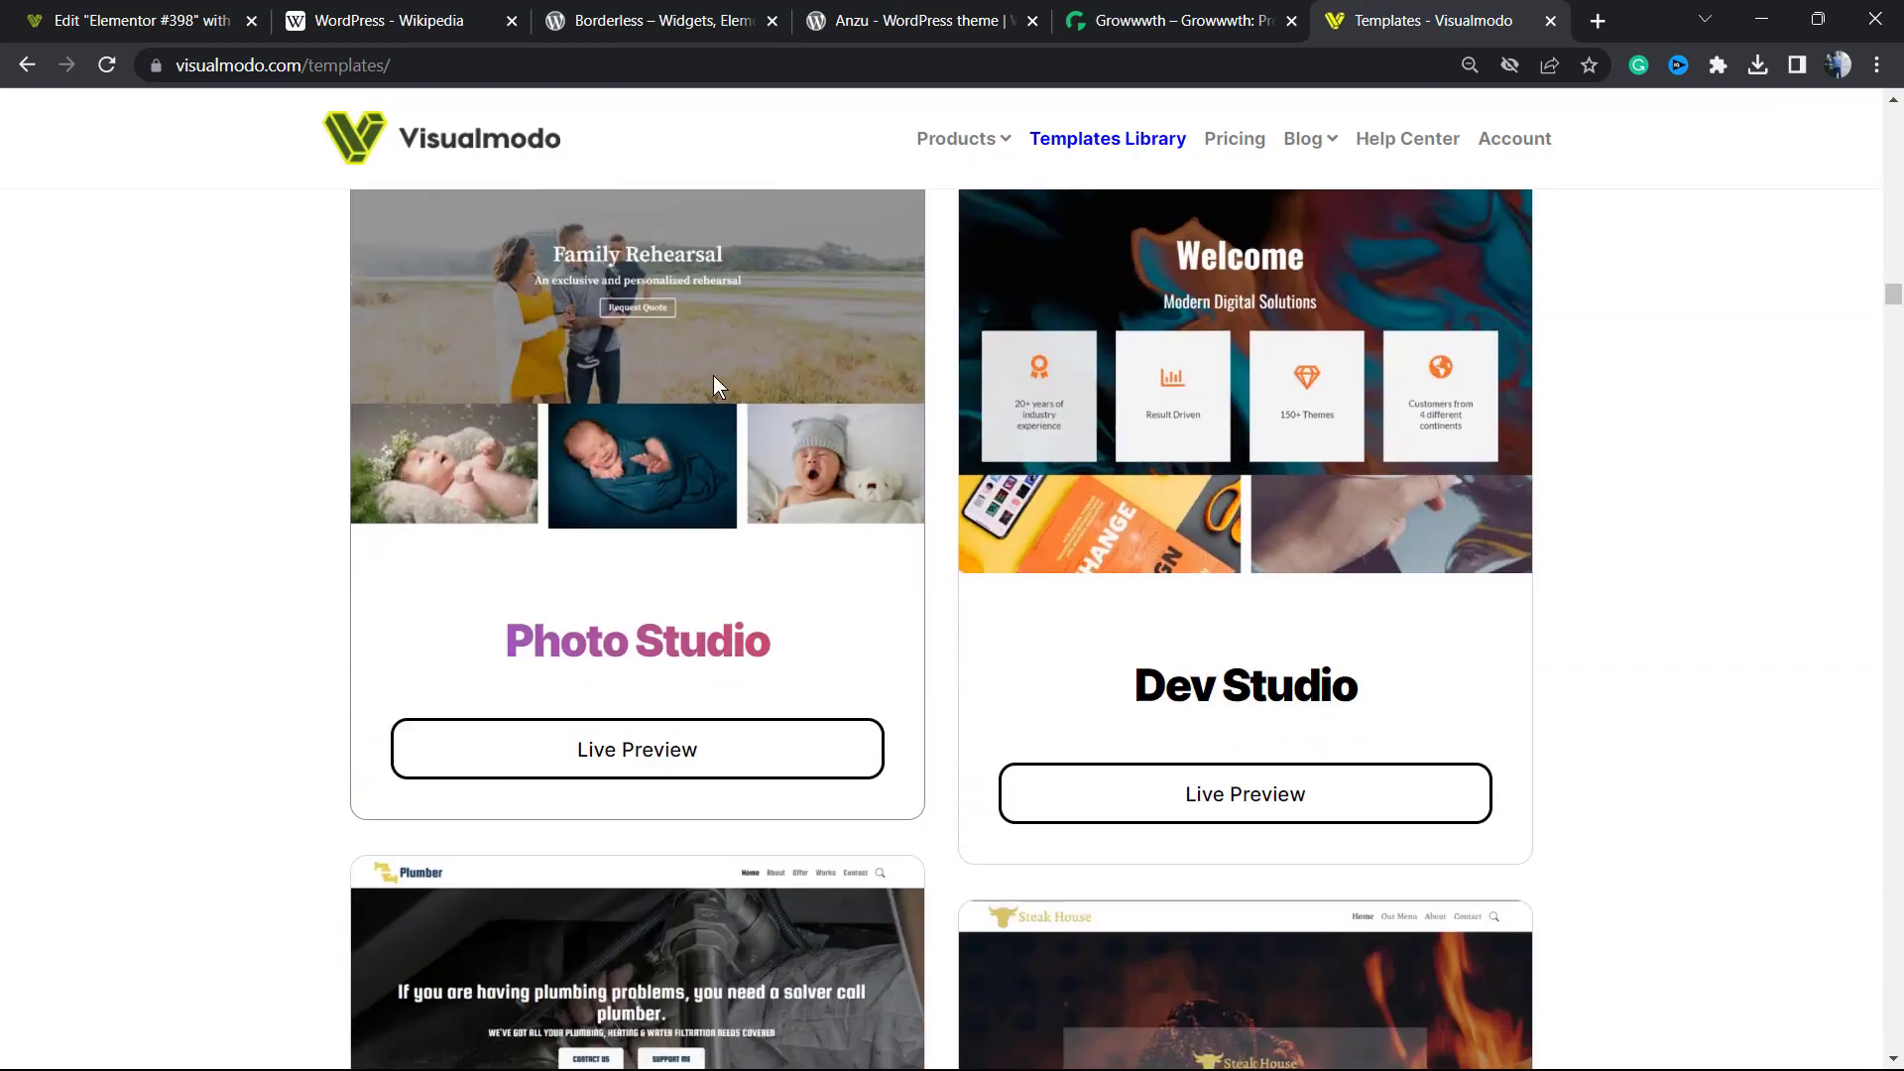